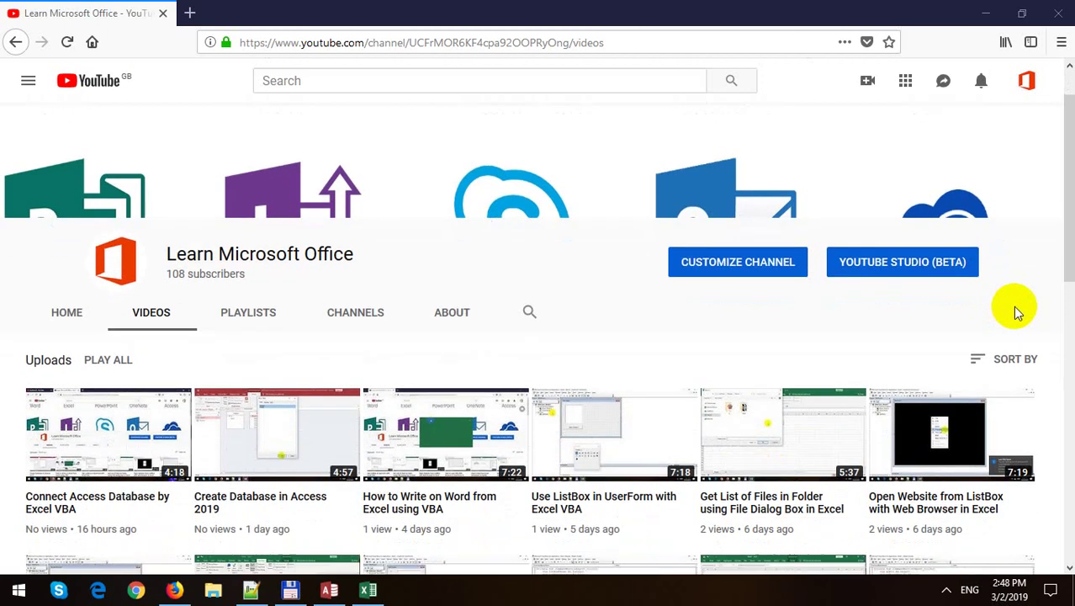
# Scroll down and back up through the YouTube channel's Videos grid.
pyautogui.scroll(-2, 1028, 313)
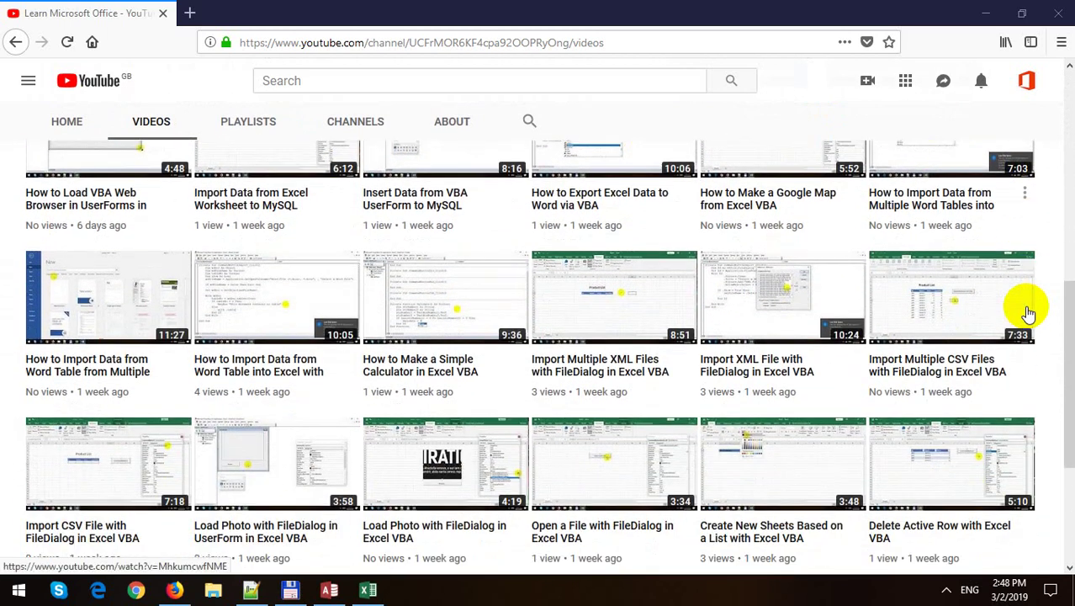
pyautogui.scroll(-2, 1028, 313)
pyautogui.scroll(-2, 1029, 313)
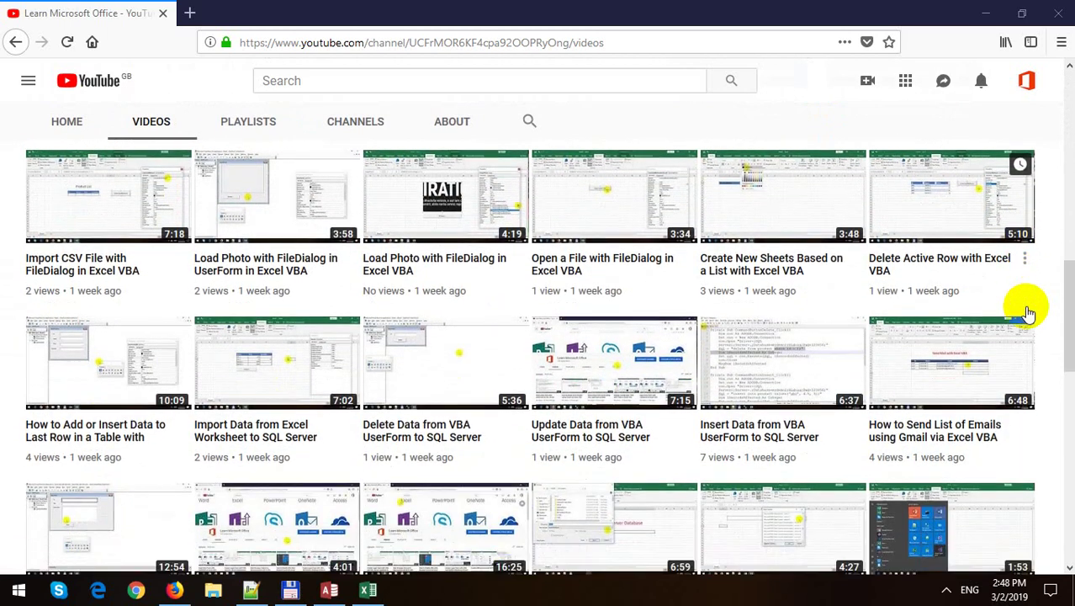
pyautogui.scroll(-2, 1028, 313)
pyautogui.scroll(-1, 1029, 313)
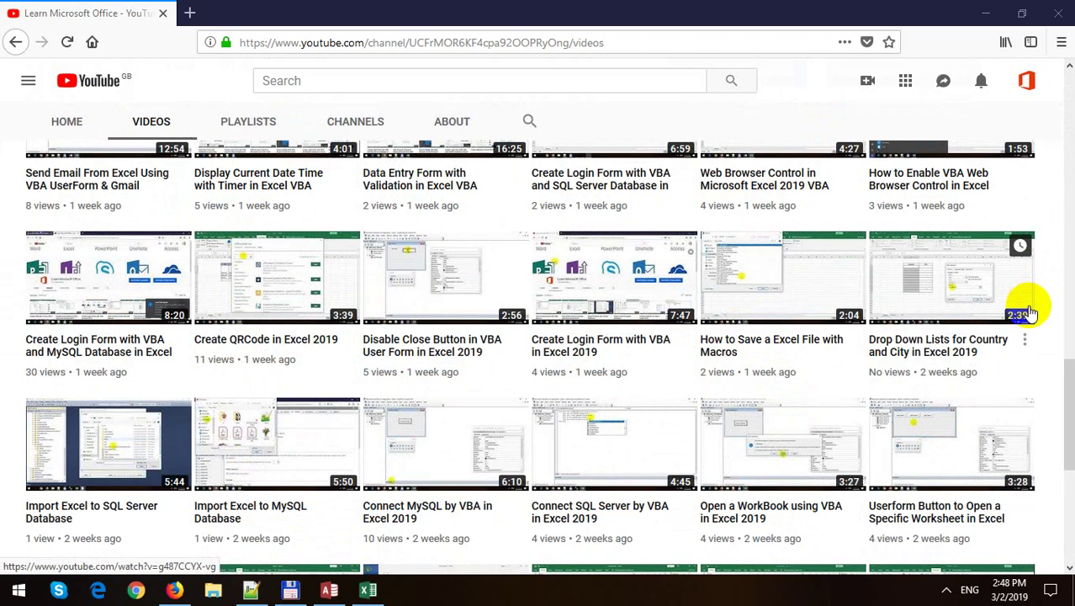
pyautogui.scroll(-1, 1029, 313)
pyautogui.scroll(-1, 1030, 313)
pyautogui.scroll(-2, 1031, 311)
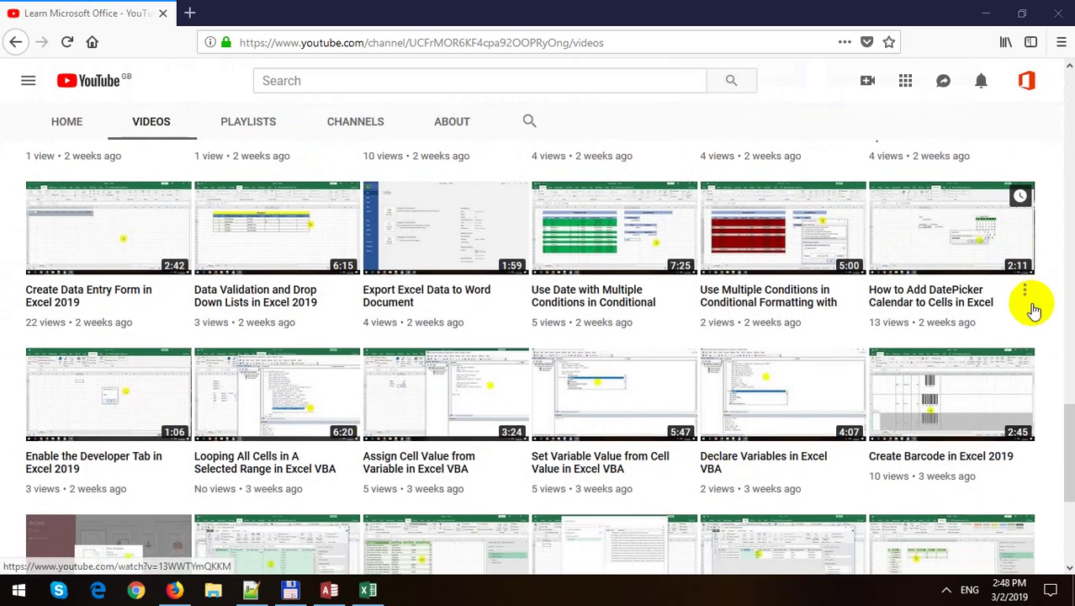
pyautogui.scroll(1, 1032, 304)
pyautogui.scroll(2, 1021, 297)
pyautogui.scroll(2, 1002, 312)
pyautogui.scroll(1, 995, 315)
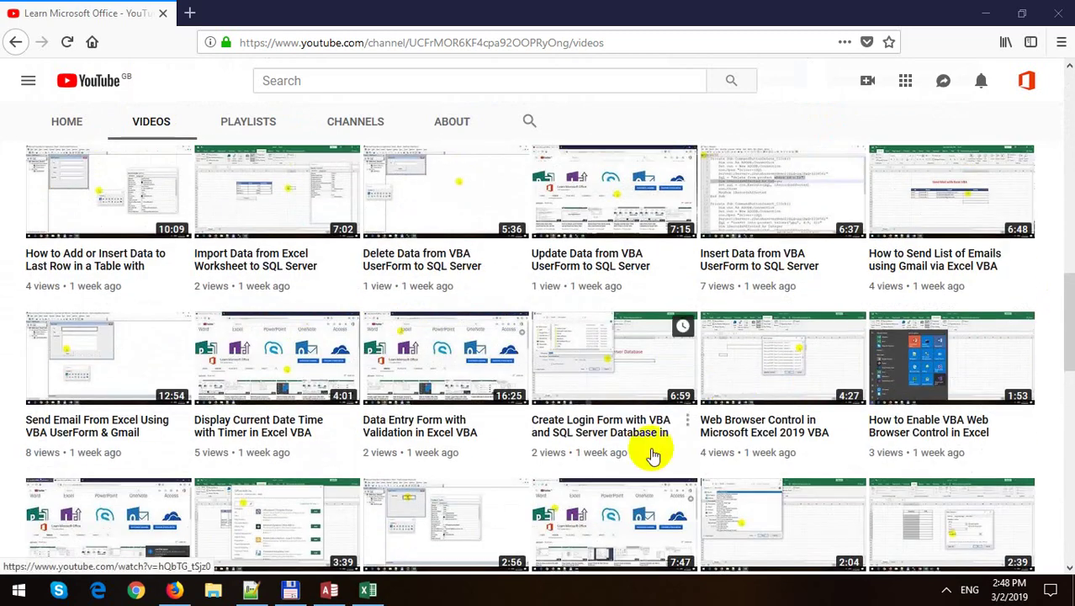
# Inspect the three product rows in the Access Product table, then return to Excel Book1.
pyautogui.click(329, 590)
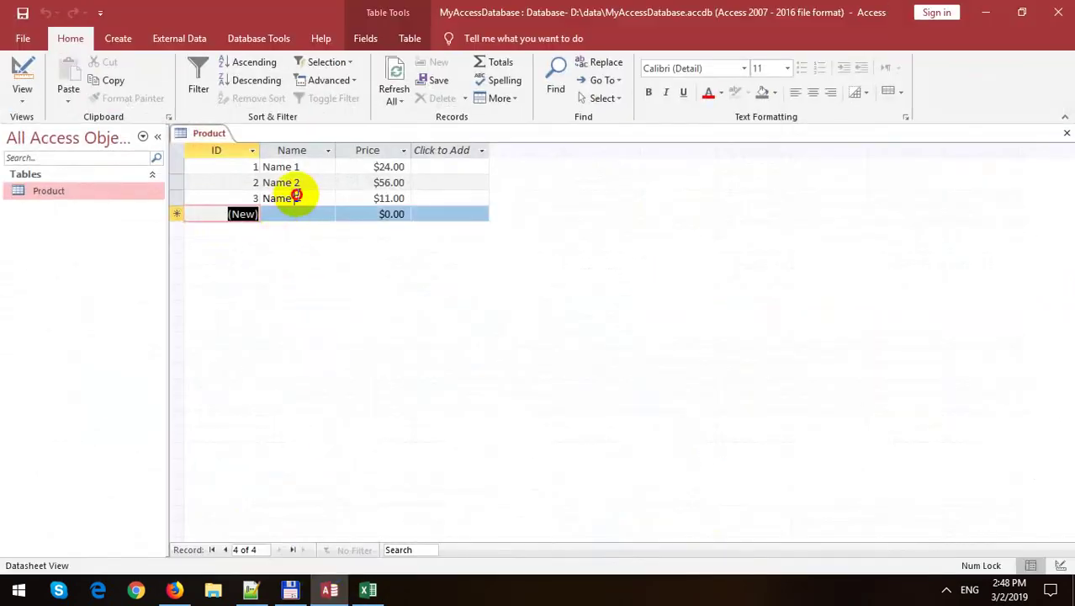
pyautogui.click(286, 198)
pyautogui.click(306, 181)
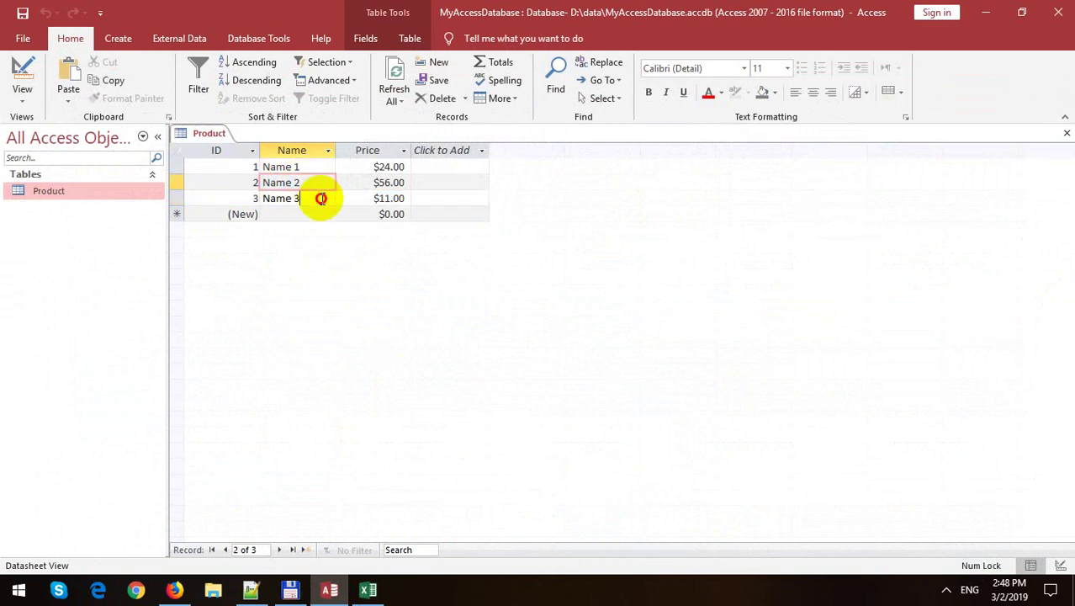
pyautogui.click(318, 198)
pyautogui.click(397, 198)
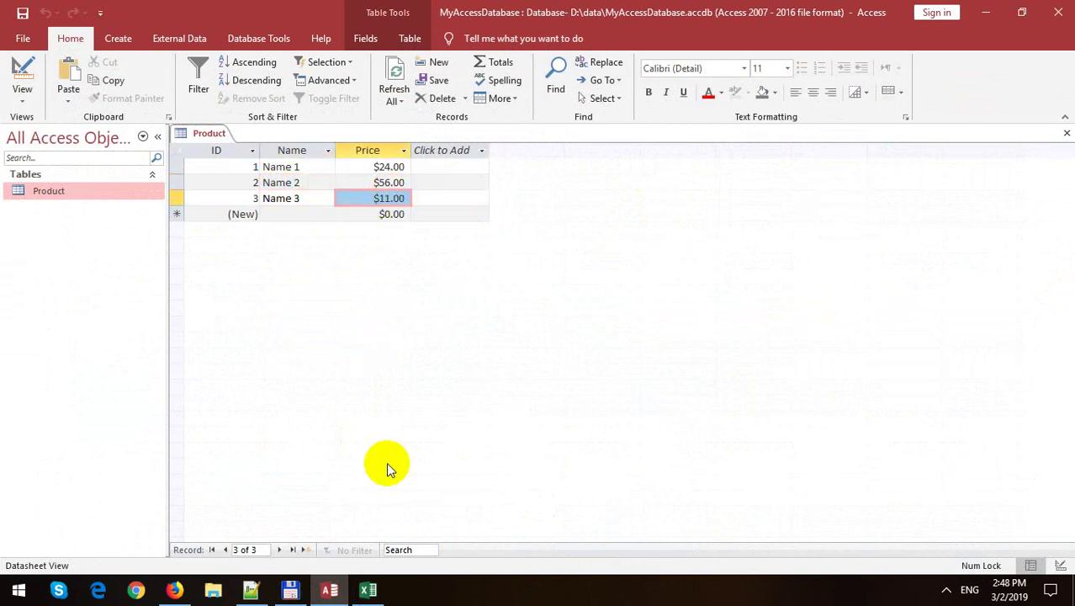
pyautogui.click(368, 590)
# Dismiss the Office activation notice and open the Visual Basic editor from the Developer tab.
pyautogui.click(688, 447)
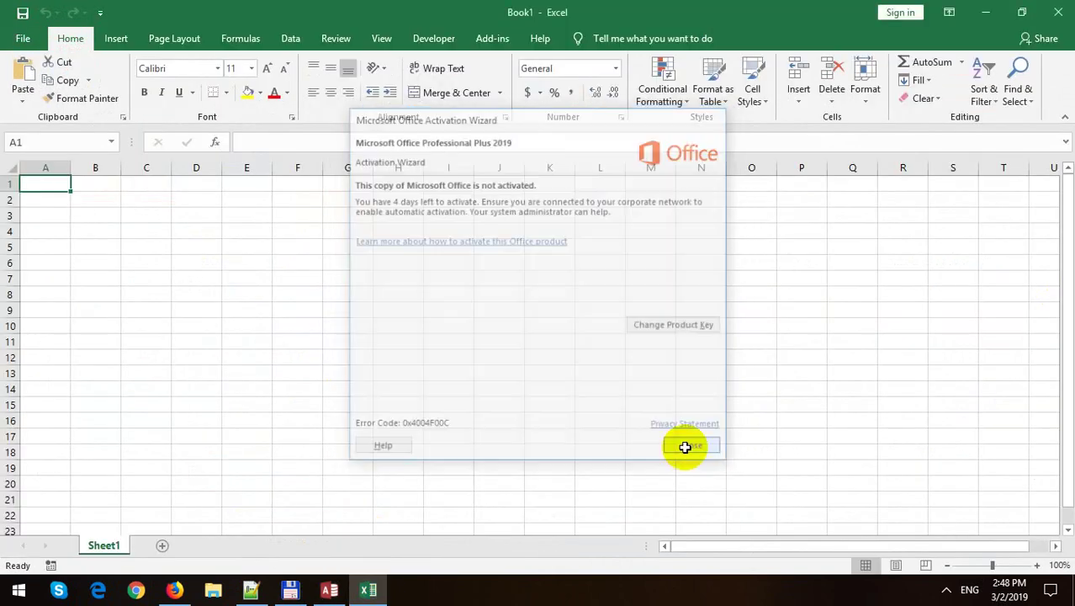
pyautogui.click(539, 324)
pyautogui.click(381, 246)
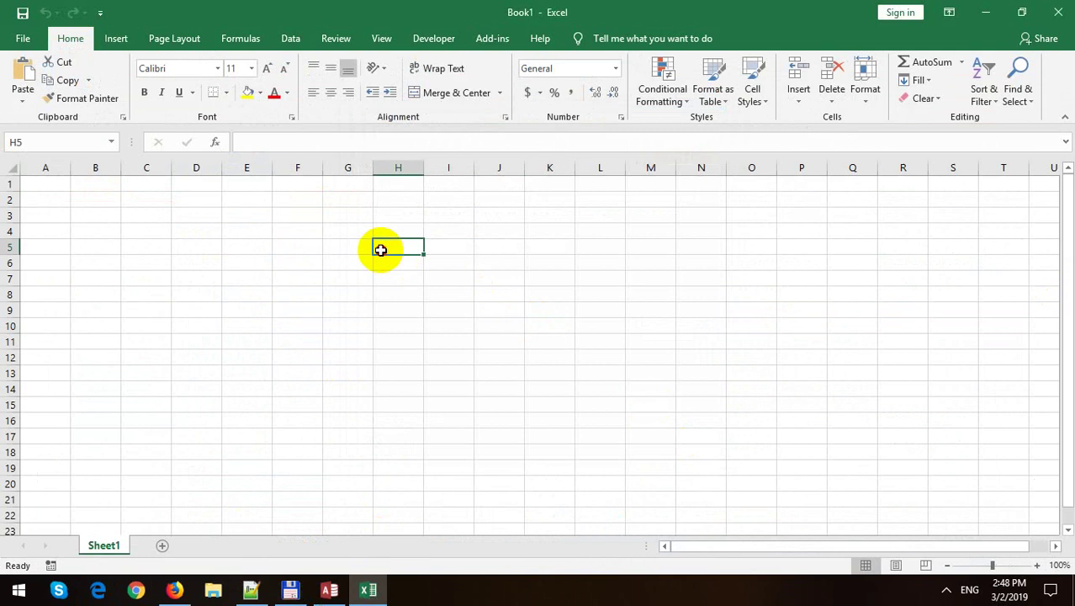
pyautogui.click(429, 38)
pyautogui.click(19, 80)
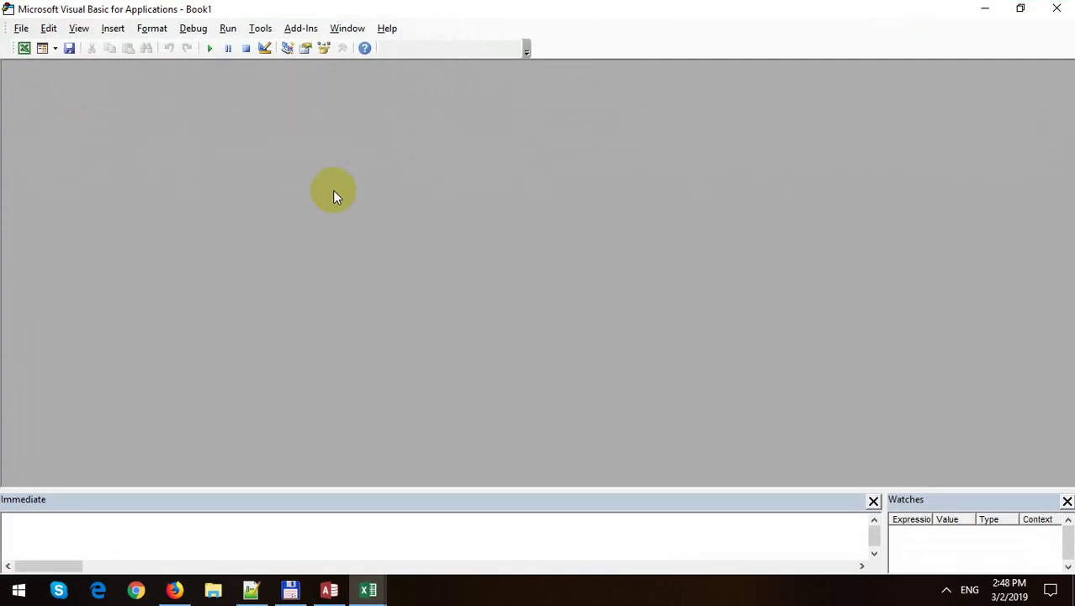
# Insert a new UserForm1 and drag its corner handle to enlarge it.
pyautogui.click(114, 28)
pyautogui.click(132, 62)
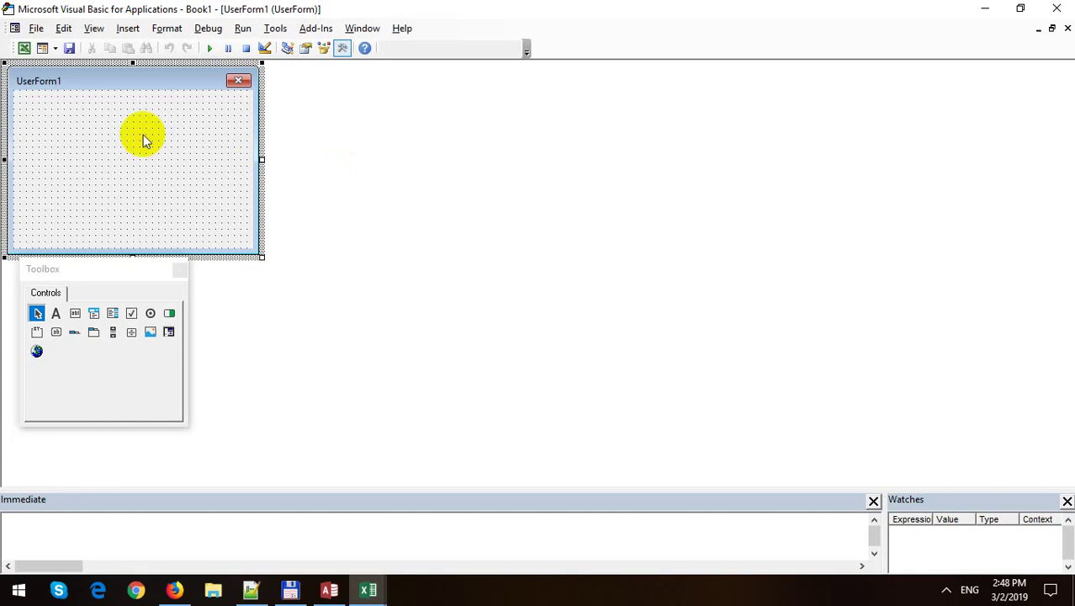
pyautogui.click(306, 32)
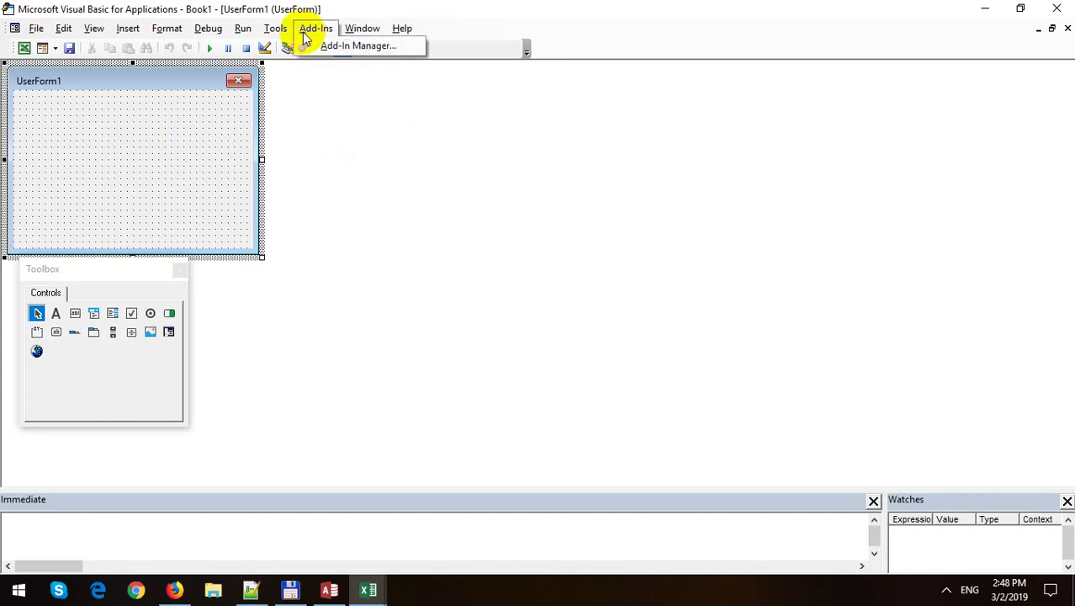
pyautogui.click(488, 207)
pyautogui.click(286, 48)
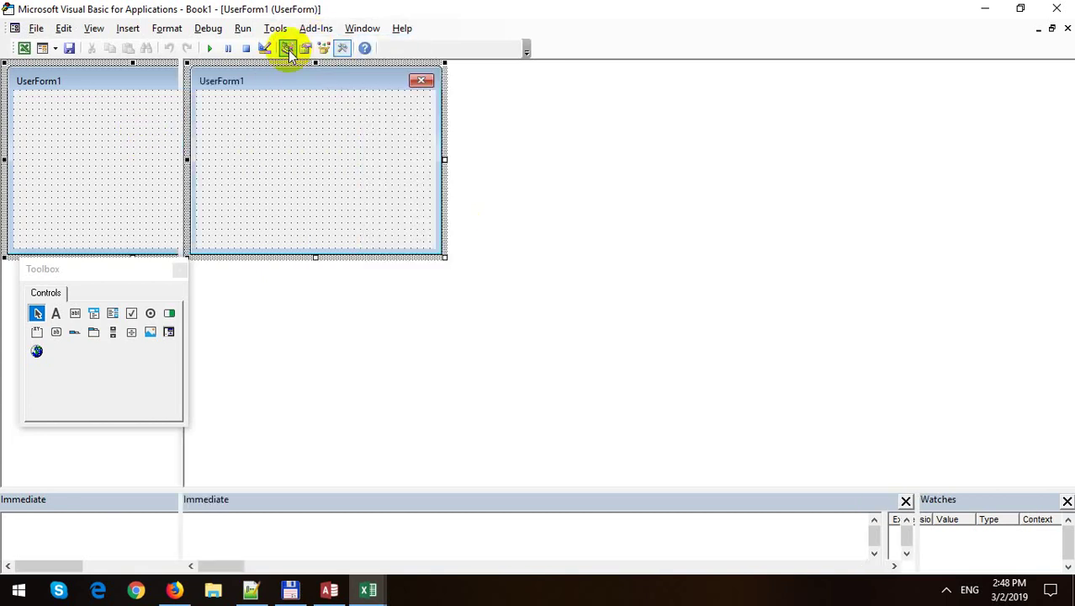
pyautogui.click(313, 133)
pyautogui.moveTo(444, 257); pyautogui.dragTo(557, 284)
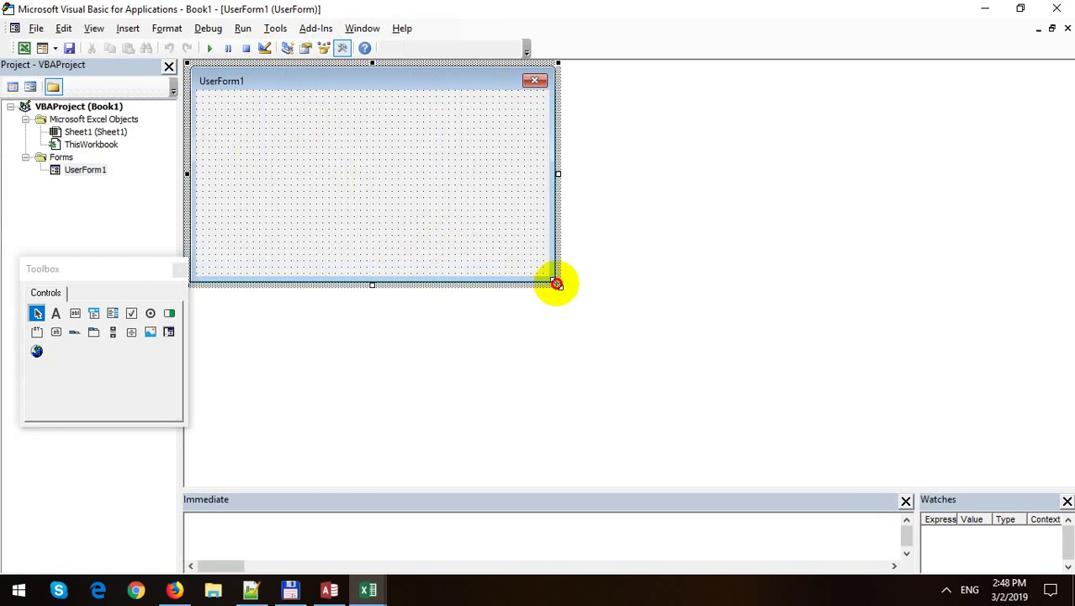
# Set the UserForm's Caption property to 'Add Product'.
pyautogui.rightClick(315, 122)
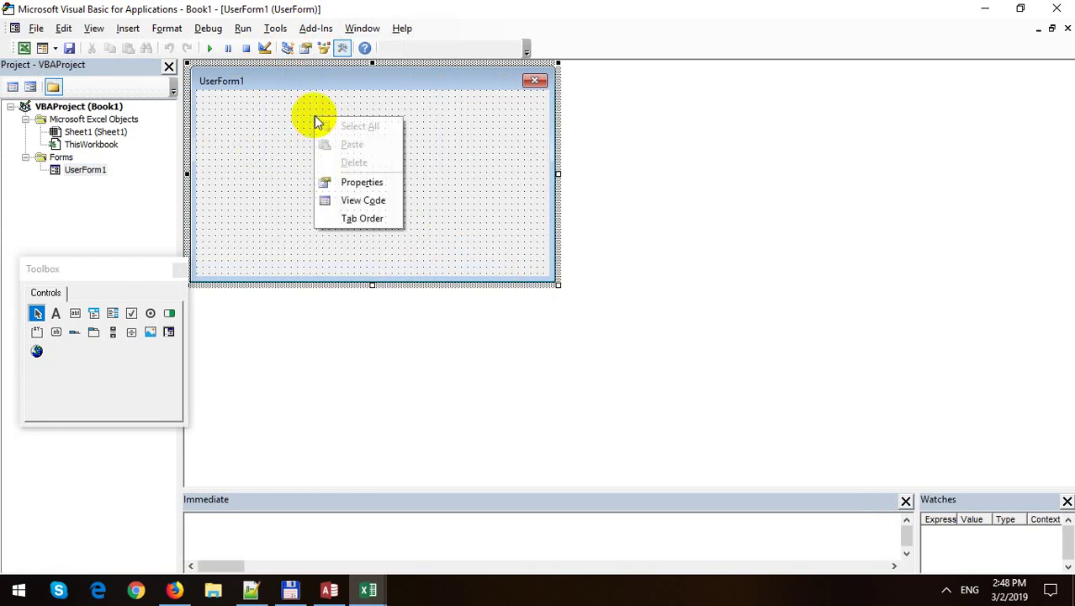
pyautogui.click(345, 182)
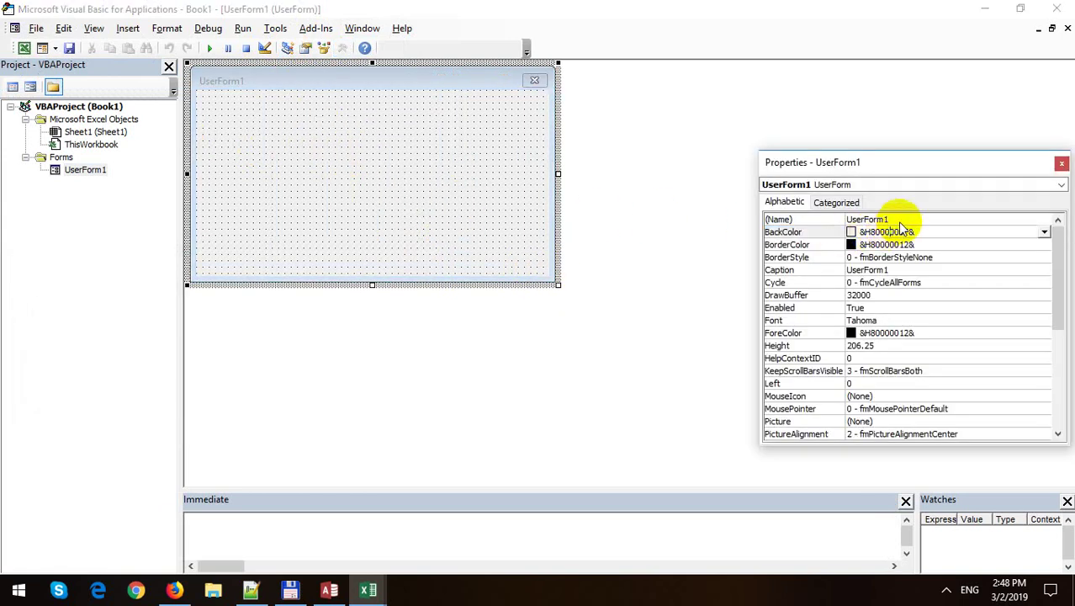
pyautogui.click(924, 270)
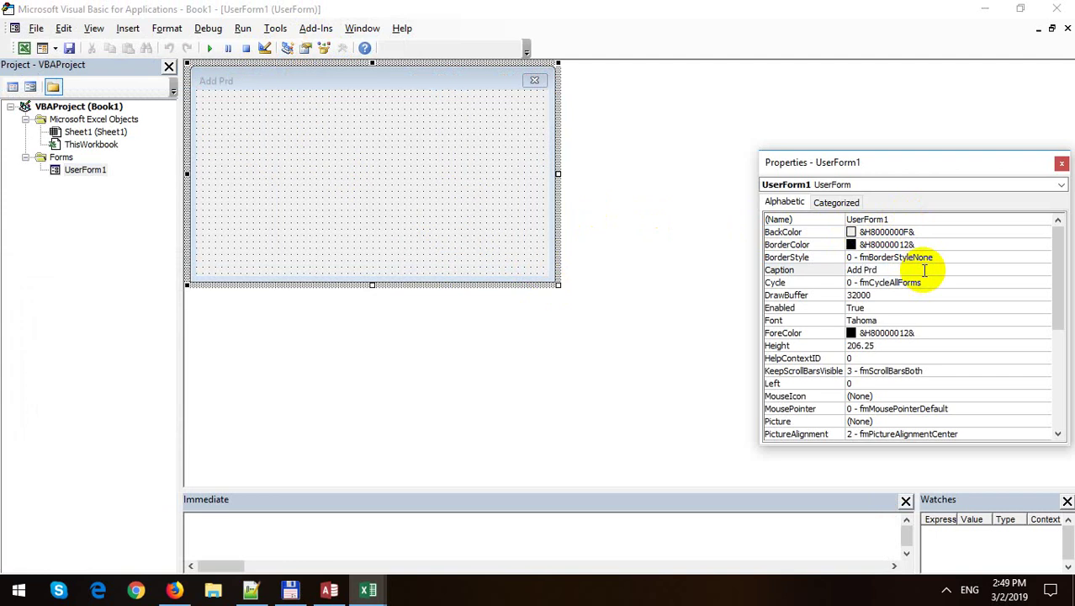
pyautogui.write('ct')
pyautogui.click(408, 224)
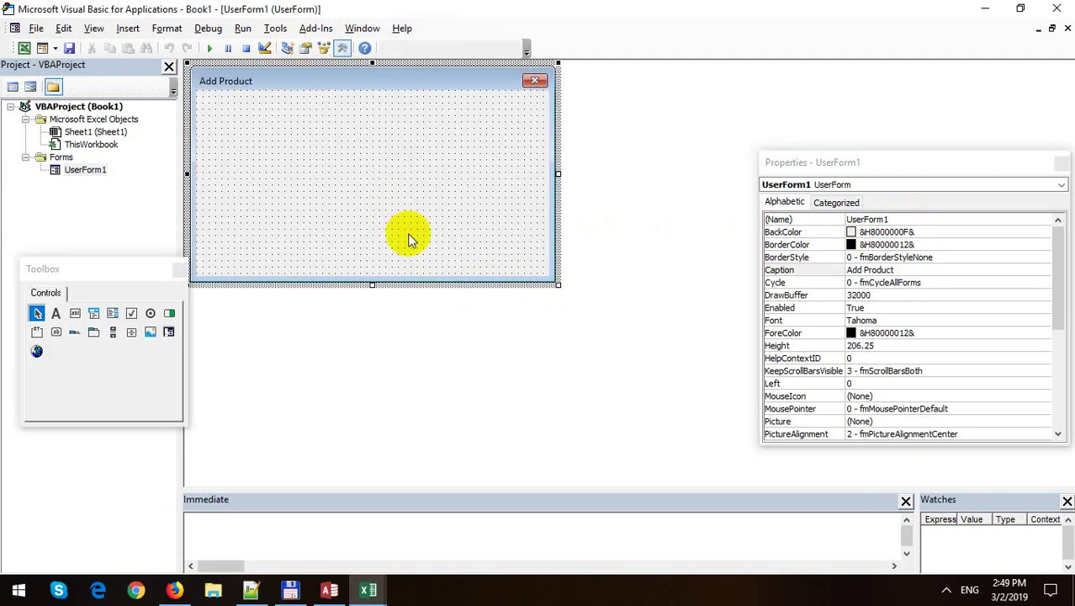
# Draw a label at the form's top-left, caption it 'Name', and narrow it.
pyautogui.click(55, 313)
pyautogui.click(219, 108)
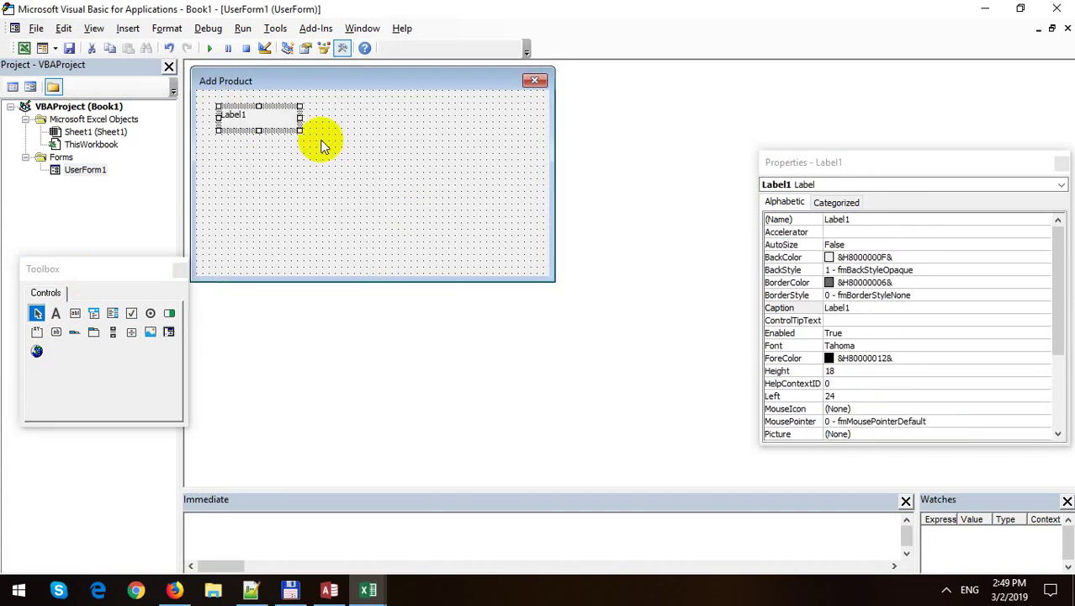
pyautogui.click(873, 310)
pyautogui.write('Name')
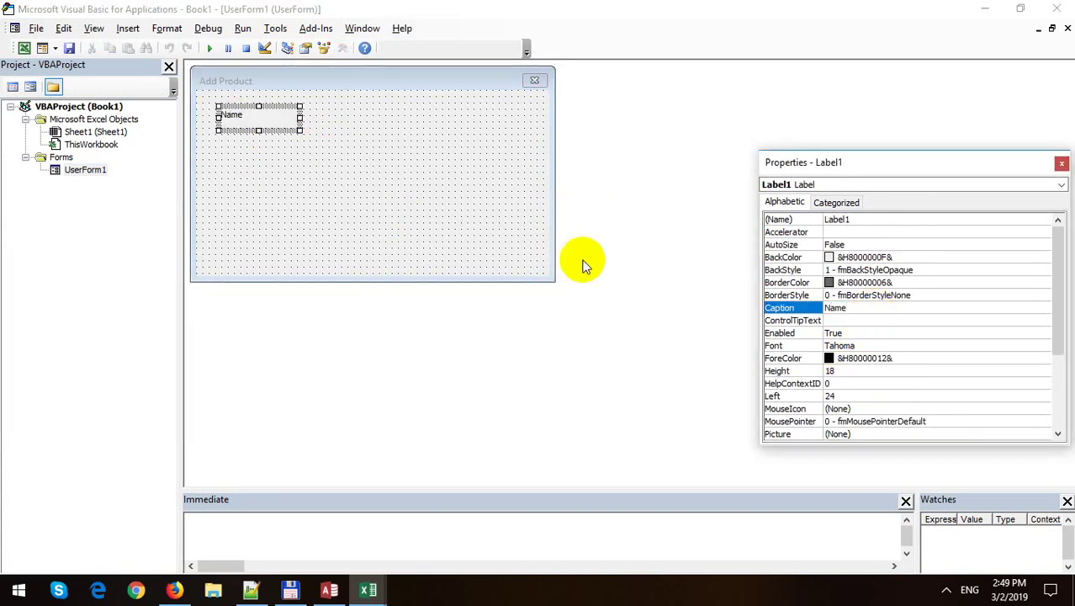
pyautogui.click(348, 179)
pyautogui.click(259, 116)
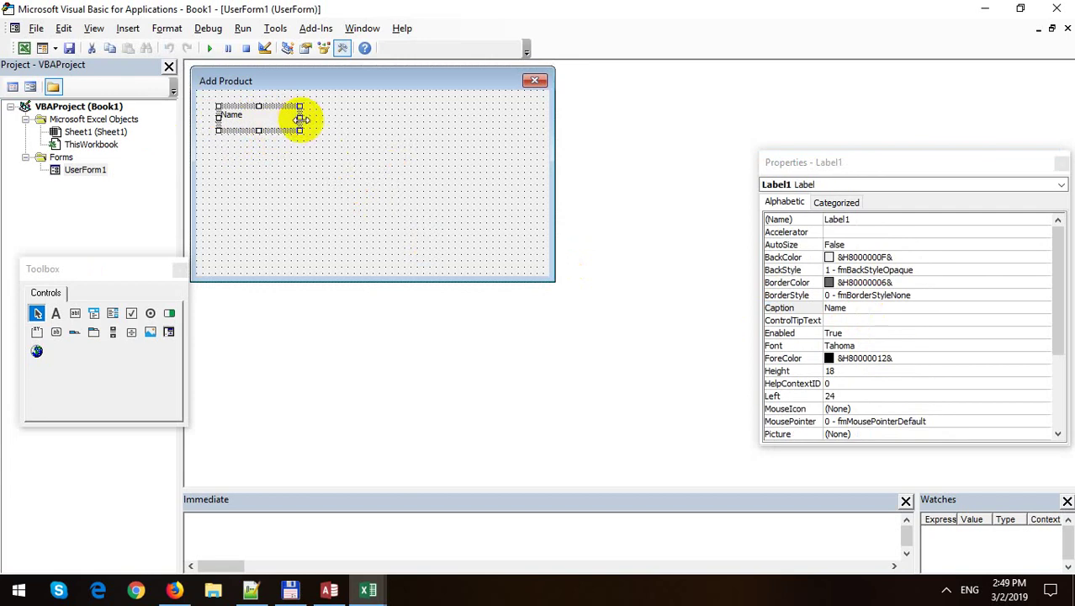
pyautogui.moveTo(302, 119); pyautogui.dragTo(268, 119)
# Open the Product table in Design view and add a Quantity field of type Number.
pyautogui.click(329, 590)
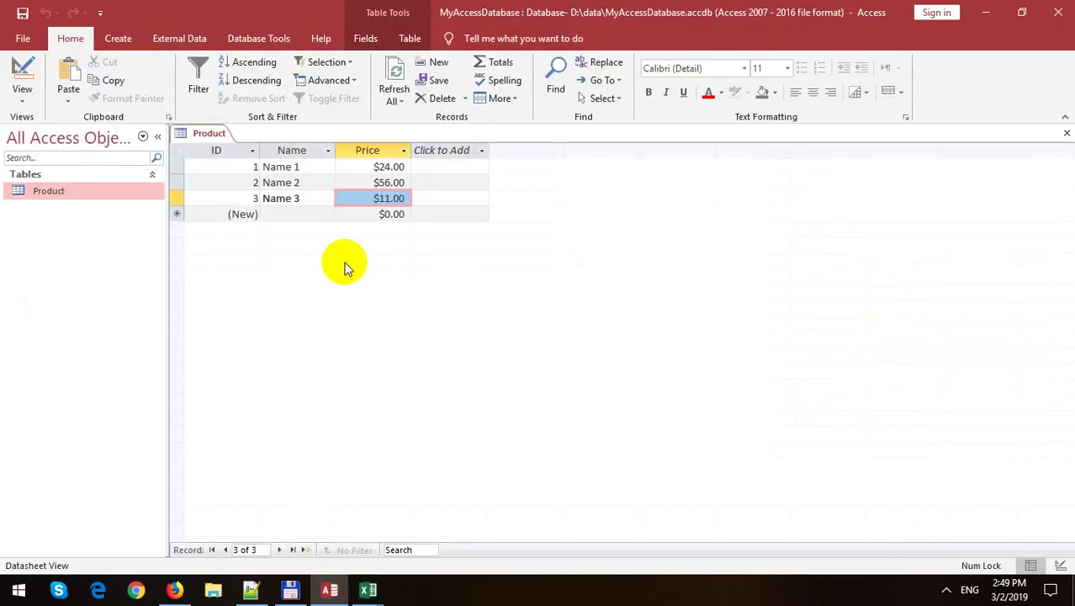
pyautogui.moveTo(442, 182); pyautogui.dragTo(223, 183)
pyautogui.rightClick(63, 191)
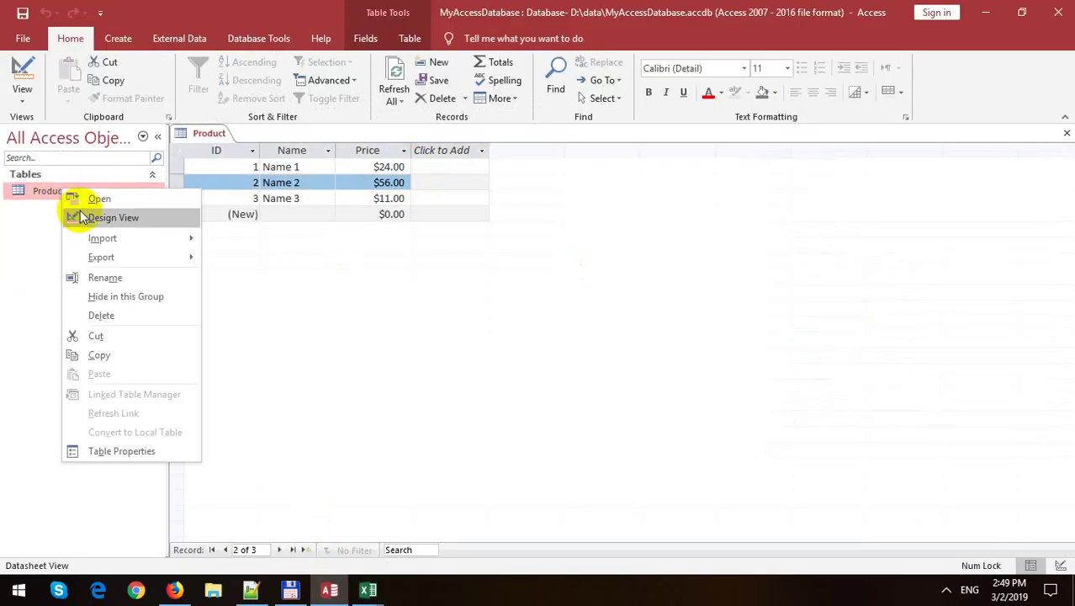
pyautogui.click(101, 217)
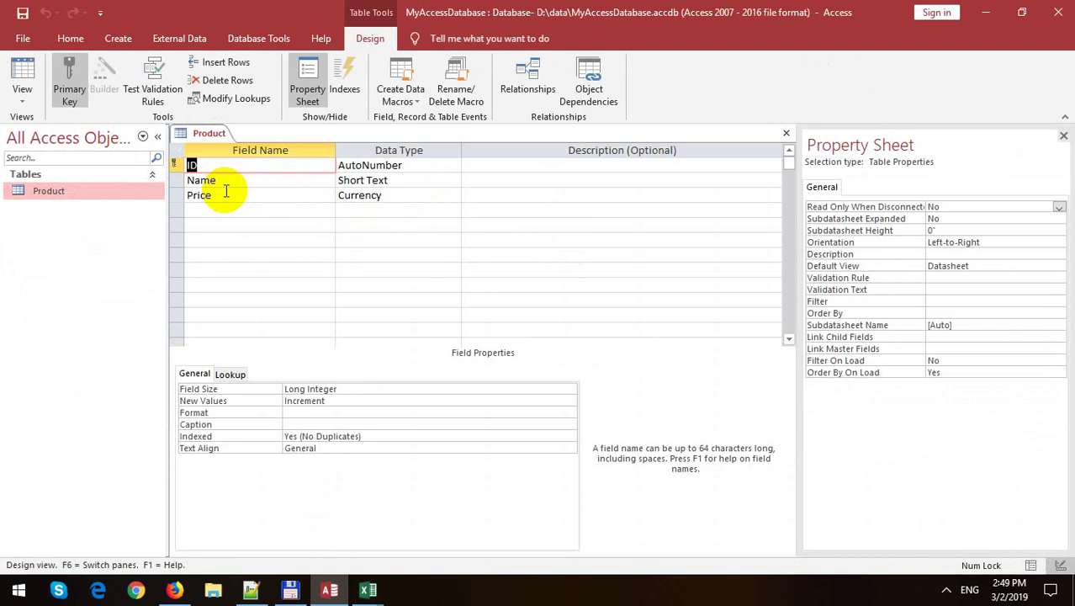
pyautogui.click(225, 201)
pyautogui.click(225, 211)
pyautogui.write('Quantity')
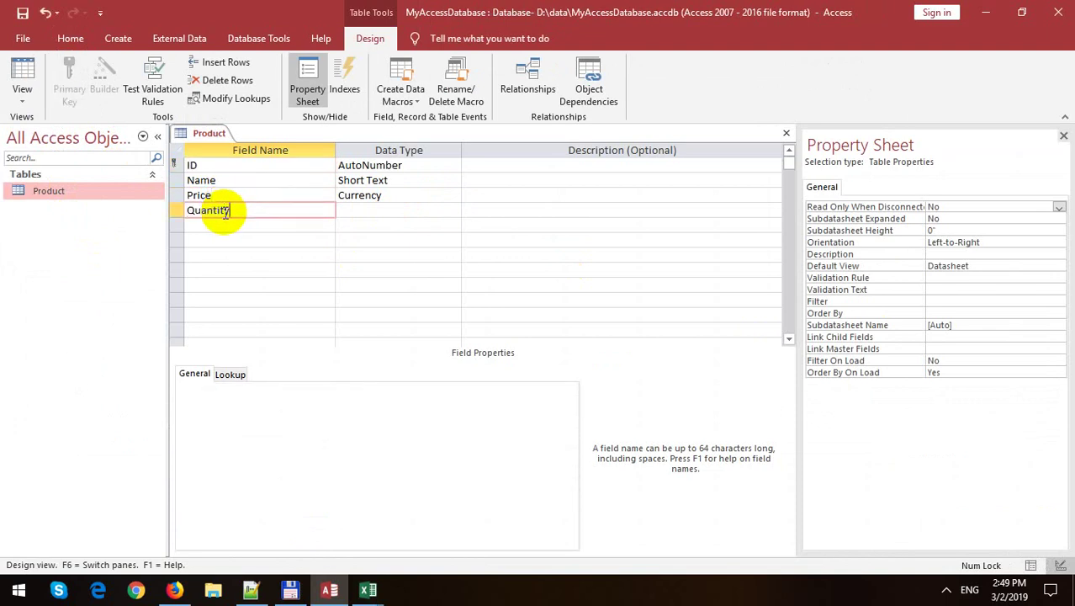
pyautogui.press('Tab')
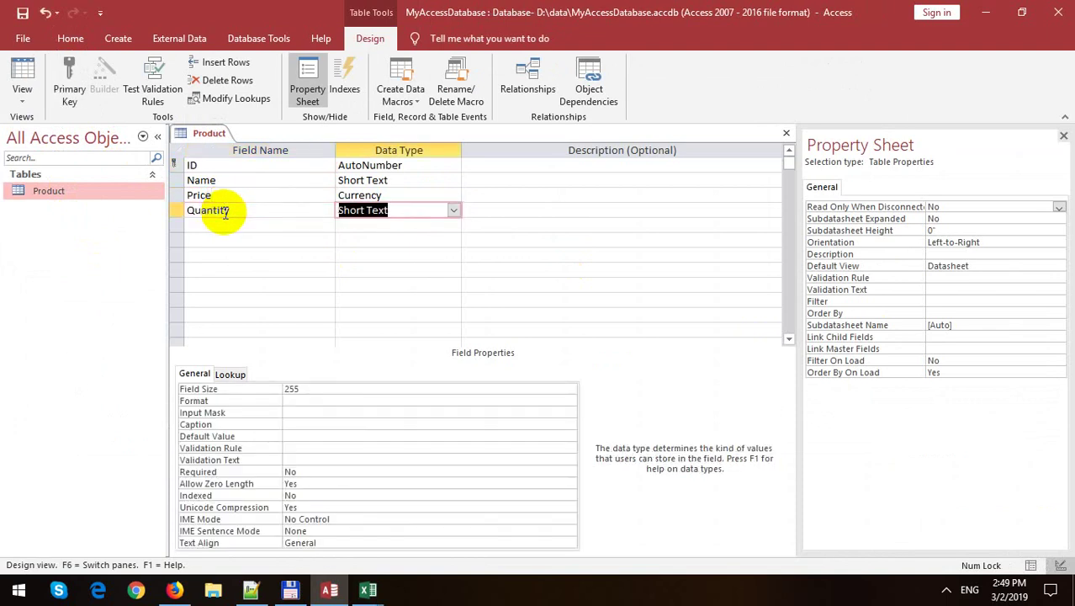
pyautogui.click(452, 211)
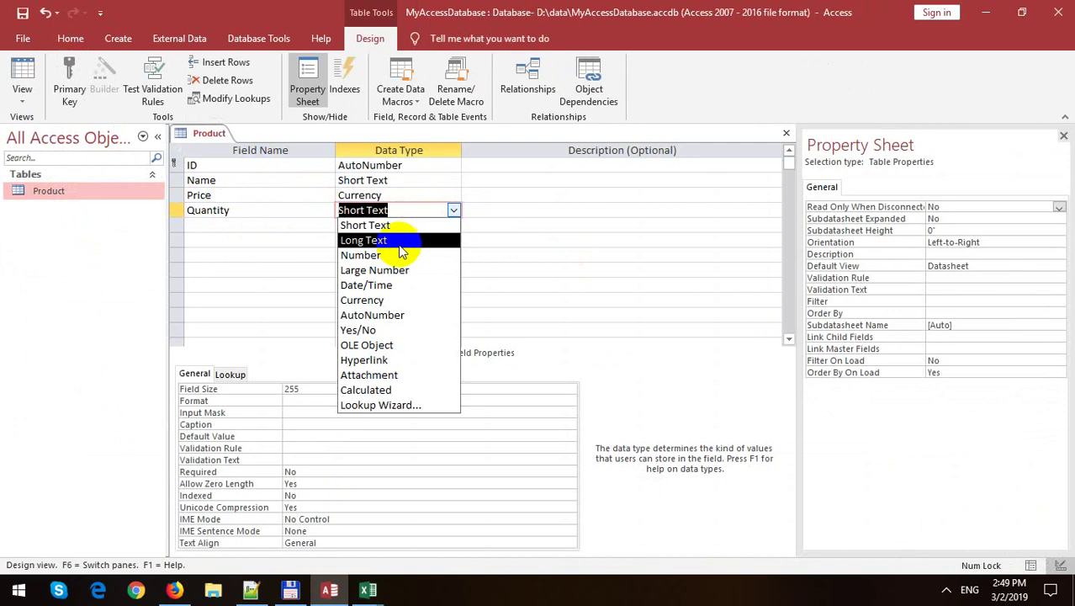
pyautogui.click(370, 254)
pyautogui.click(288, 224)
# Add a Description field with the Long Text data type.
pyautogui.write('Description')
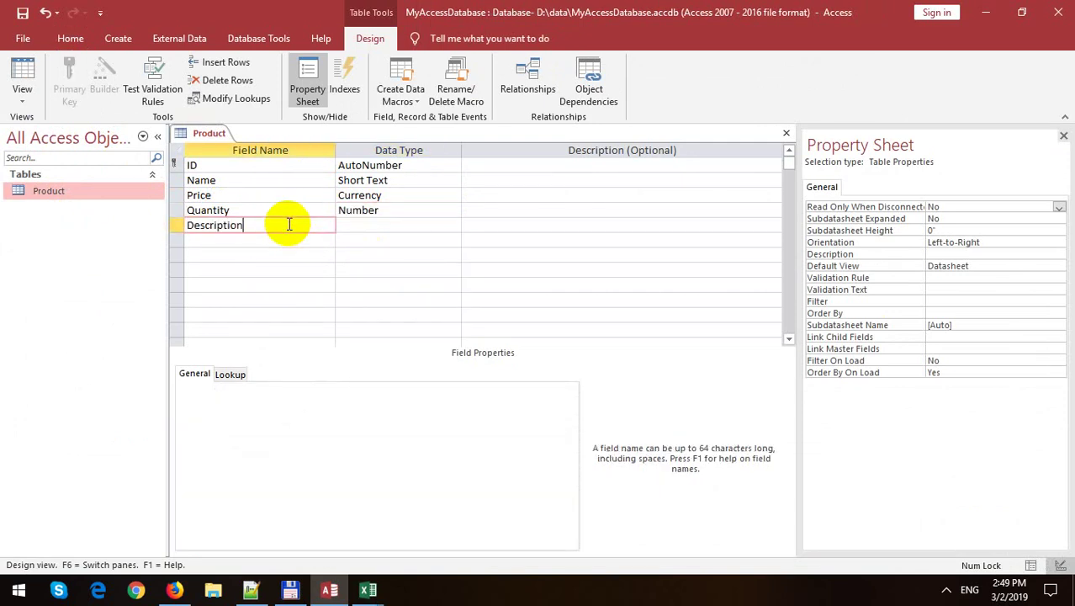
pyautogui.press('Tab')
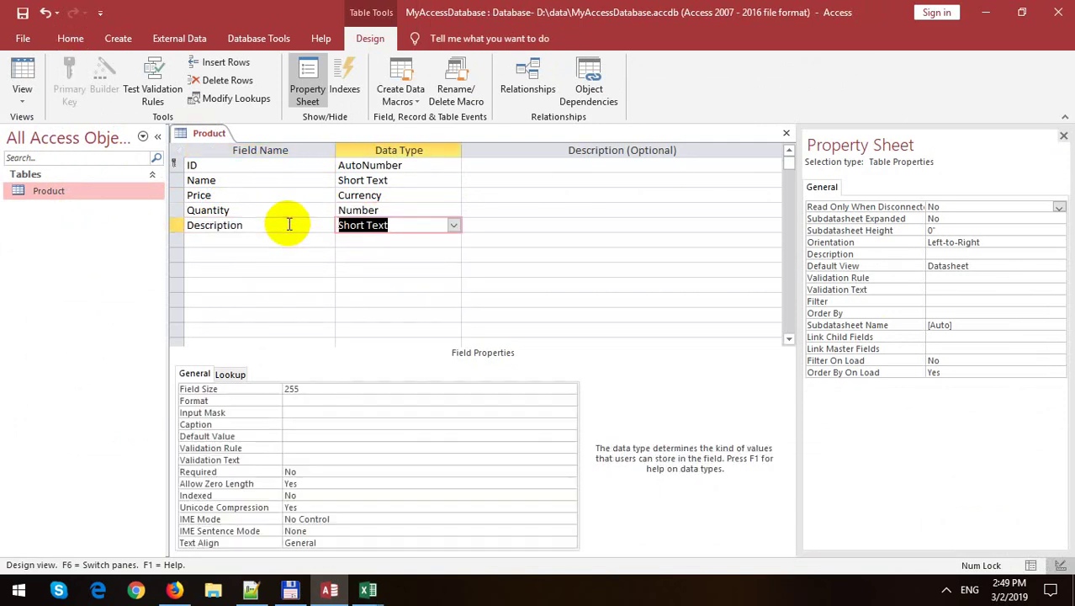
pyautogui.click(453, 225)
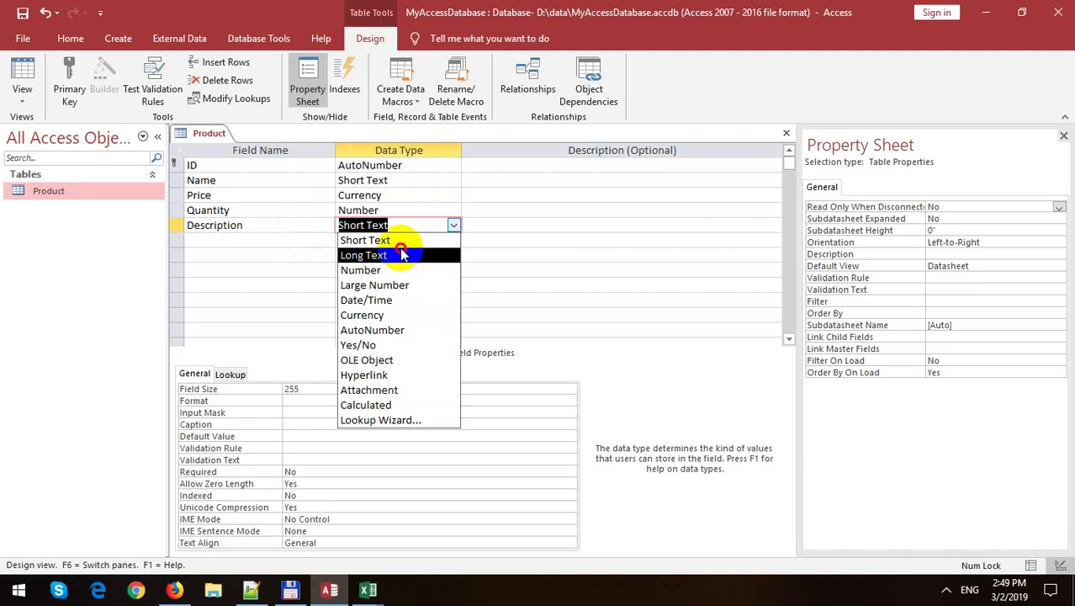
pyautogui.click(391, 255)
# Open the Product table's datasheet and delete the third record.
pyautogui.doubleClick(84, 192)
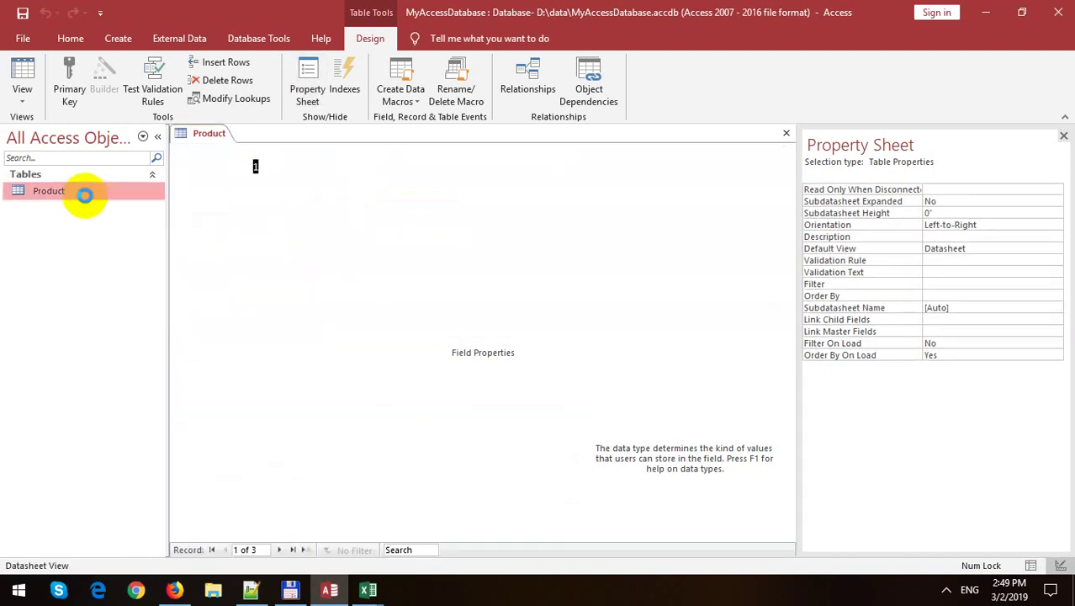
pyautogui.click(441, 169)
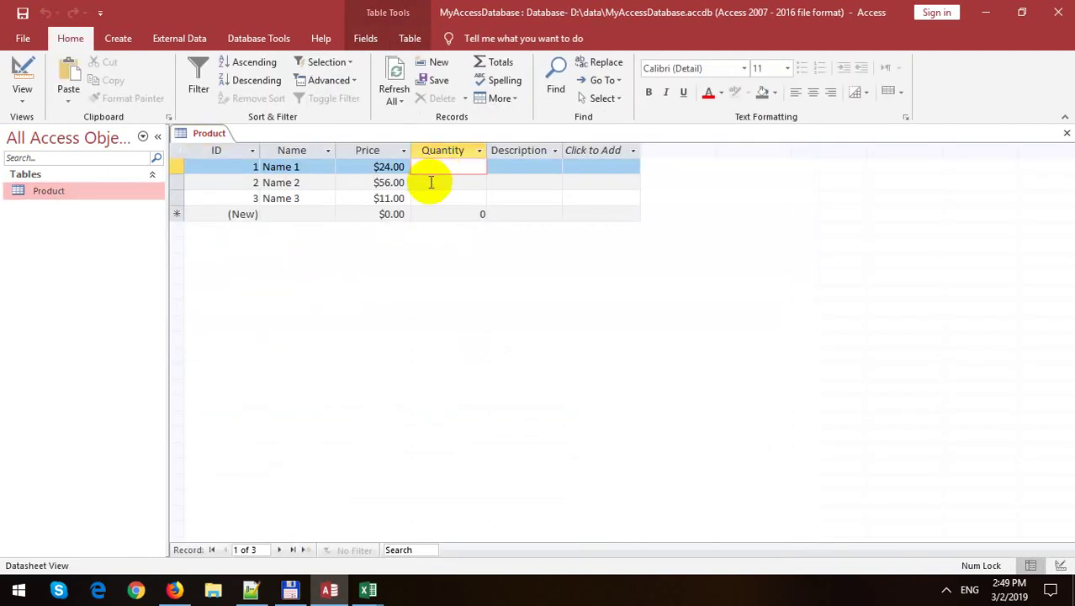
pyautogui.click(177, 166)
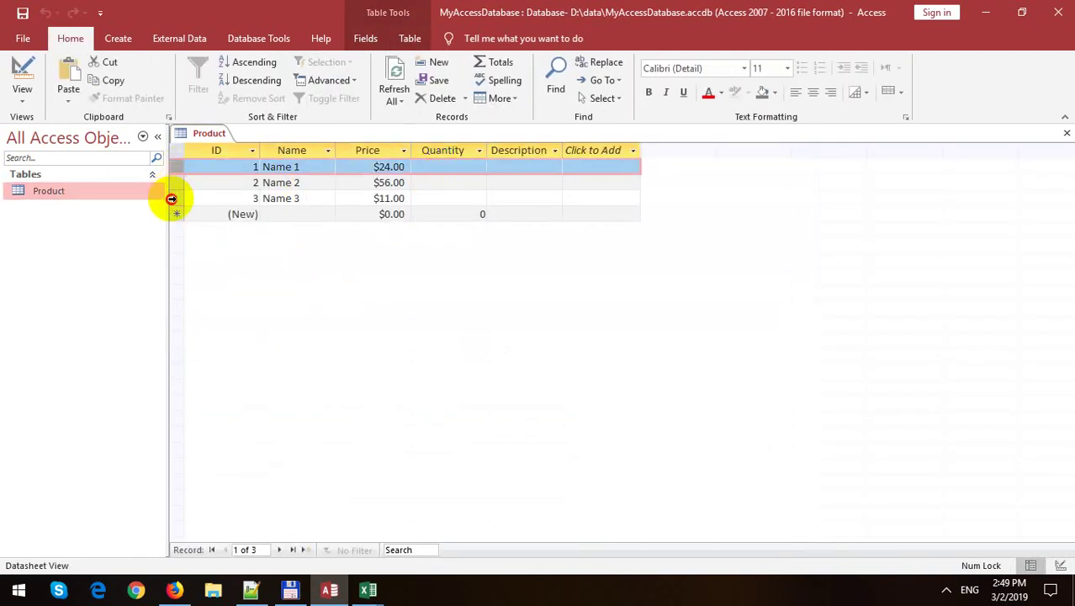
pyautogui.click(172, 199)
pyautogui.rightClick(173, 198)
pyautogui.click(215, 228)
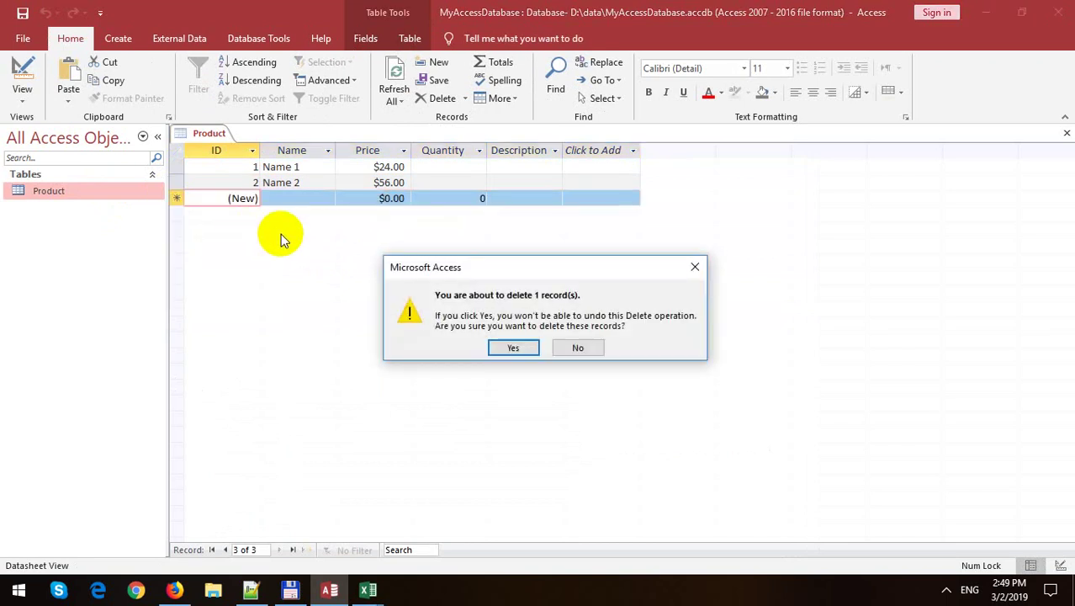
pyautogui.click(496, 347)
# Delete the remaining two records, confirming each, until only the (New) row remains.
pyautogui.click(174, 168)
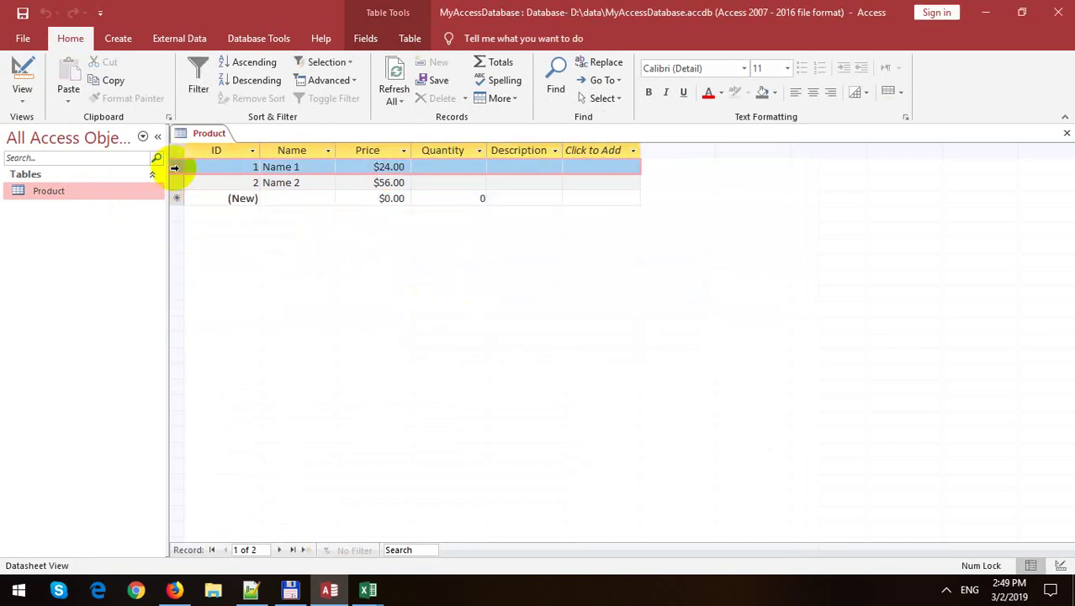
pyautogui.rightClick(174, 168)
pyautogui.click(213, 195)
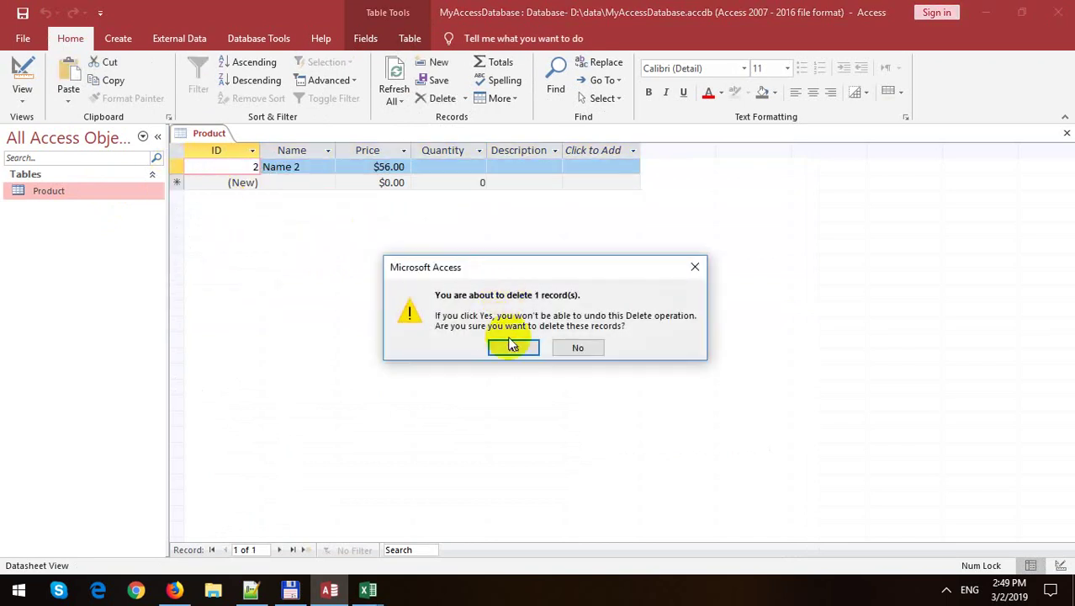
pyautogui.click(512, 345)
pyautogui.rightClick(174, 167)
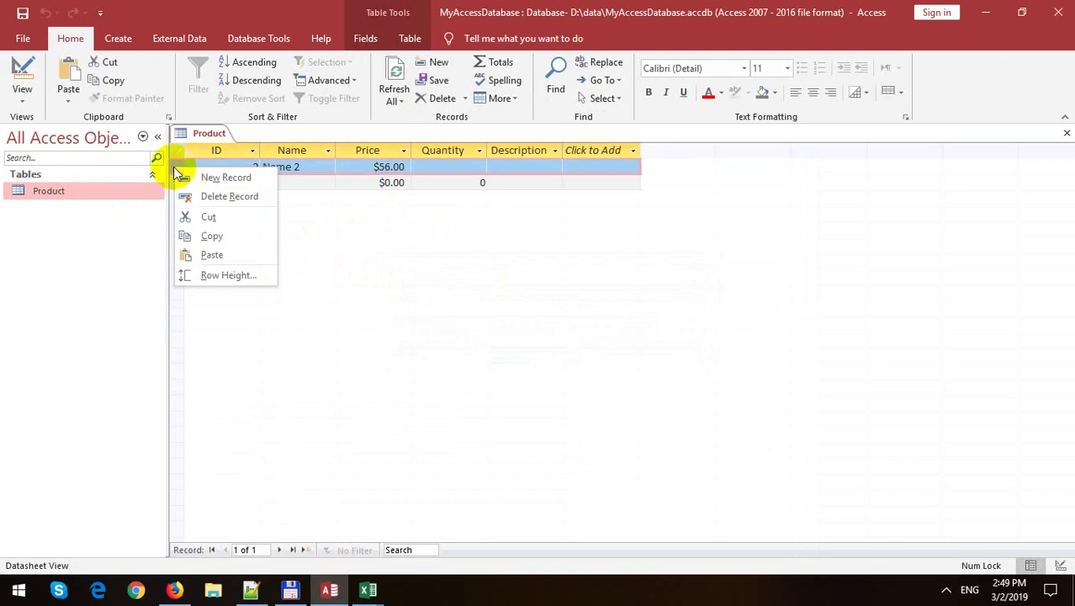
pyautogui.click(211, 198)
pyautogui.click(510, 345)
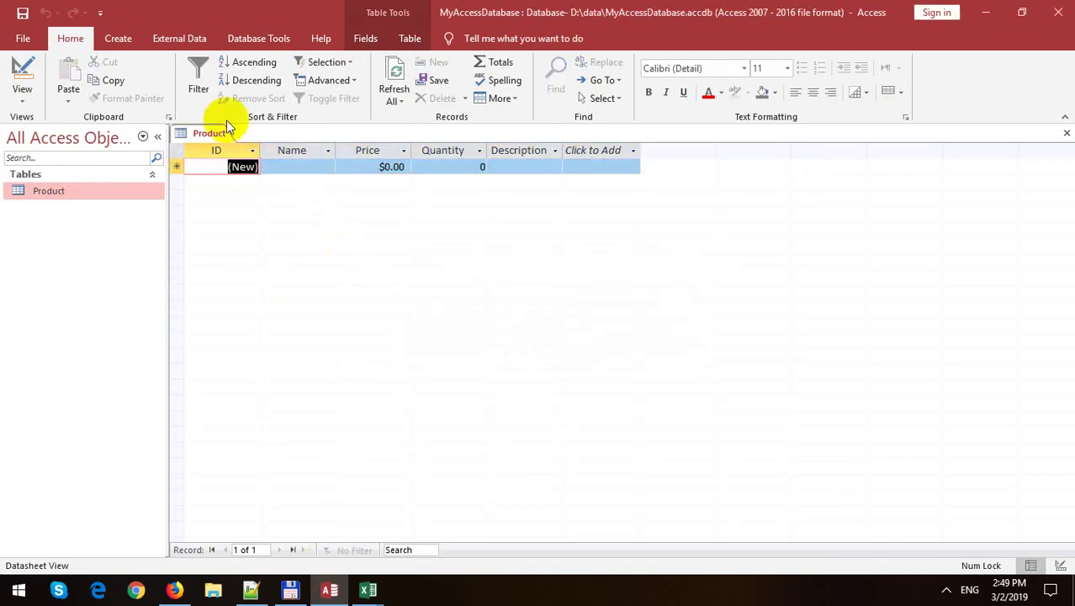
pyautogui.click(401, 101)
pyautogui.click(400, 121)
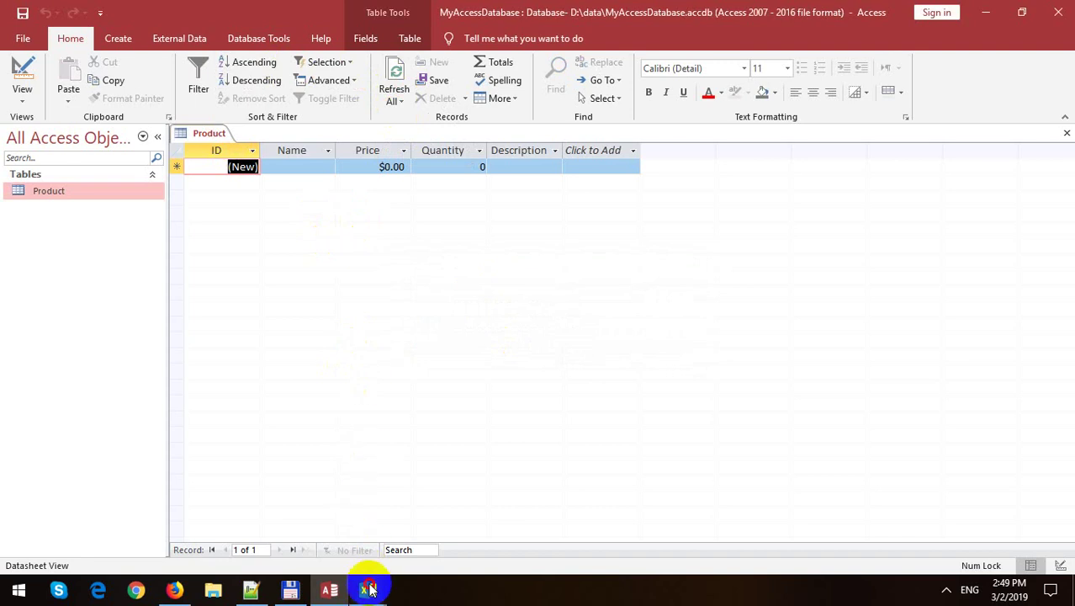
# Draw a text box next to the Name label, widen it, and set its (Name) to TextBoxName.
pyautogui.moveTo(368, 589)
pyautogui.click(439, 517)
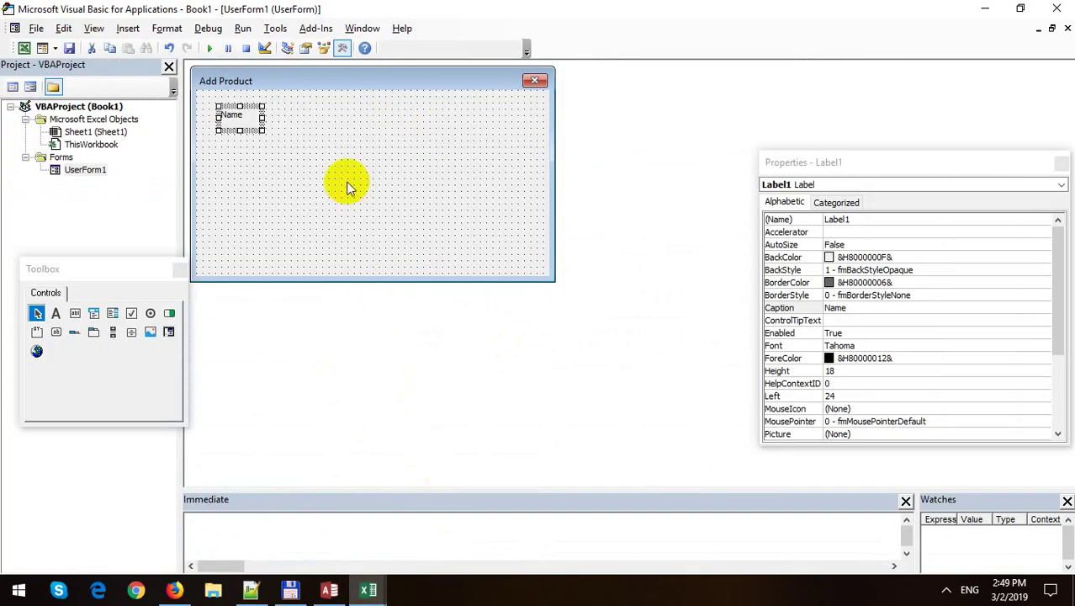
pyautogui.click(74, 313)
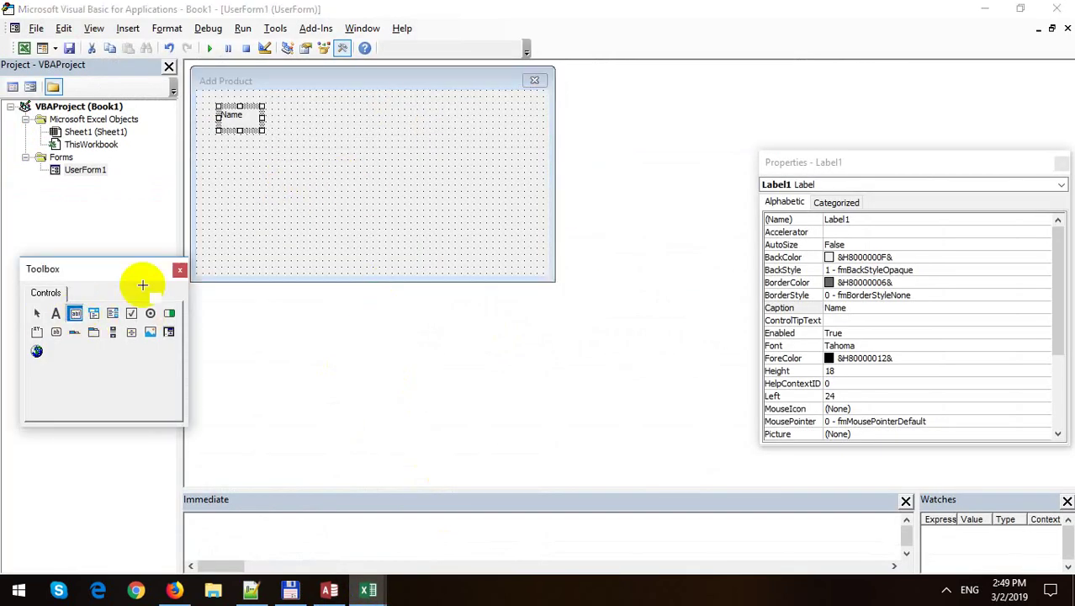
pyautogui.click(357, 177)
pyautogui.click(354, 180)
pyautogui.moveTo(360, 177); pyautogui.dragTo(275, 107)
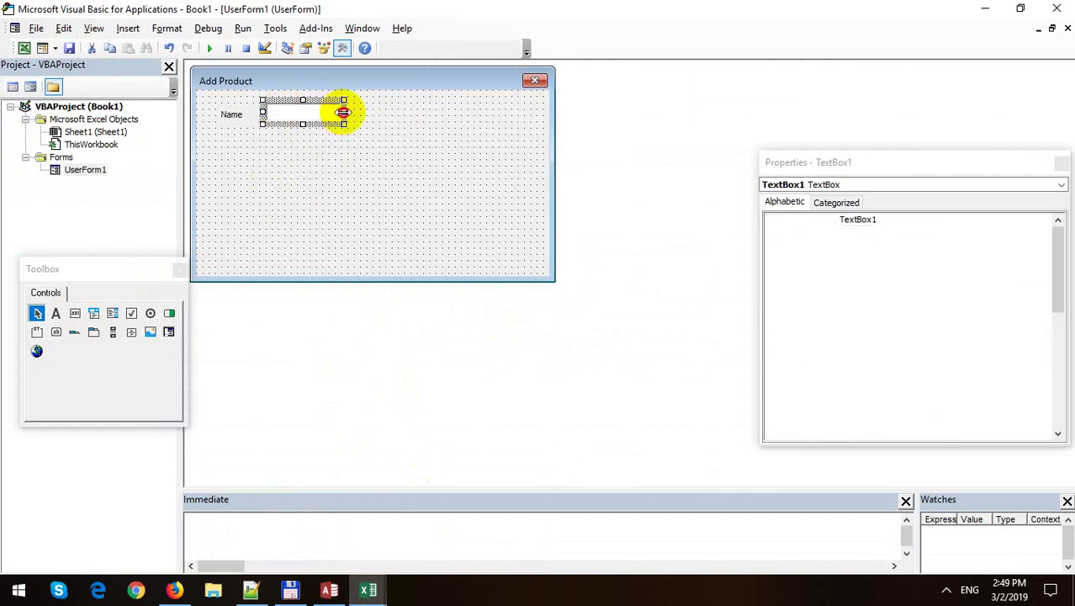
pyautogui.moveTo(341, 111); pyautogui.dragTo(420, 112)
pyautogui.click(916, 219)
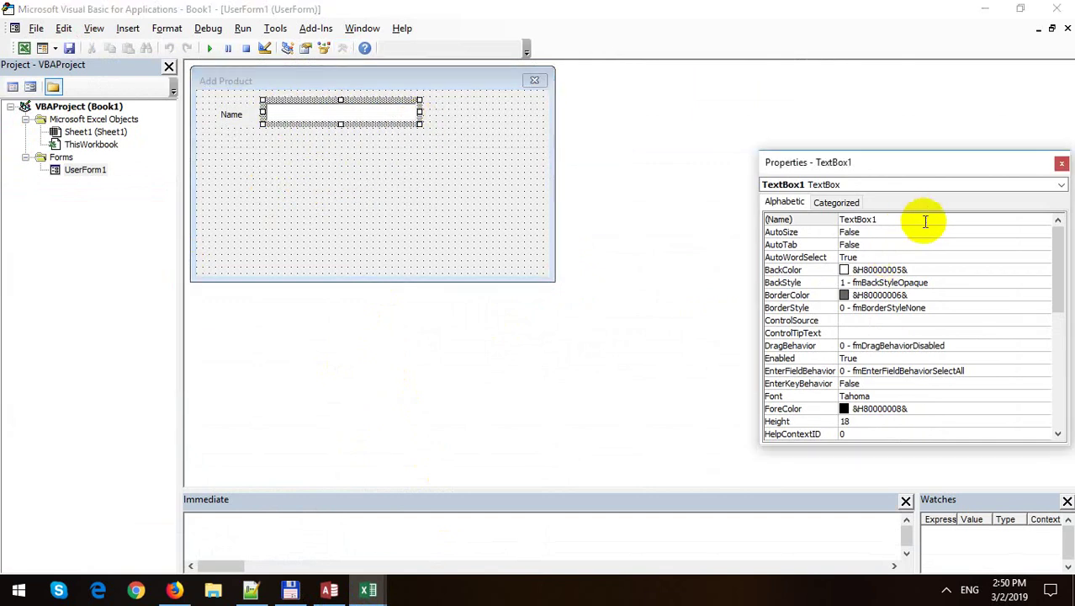
pyautogui.write('Name')
pyautogui.press('Return')
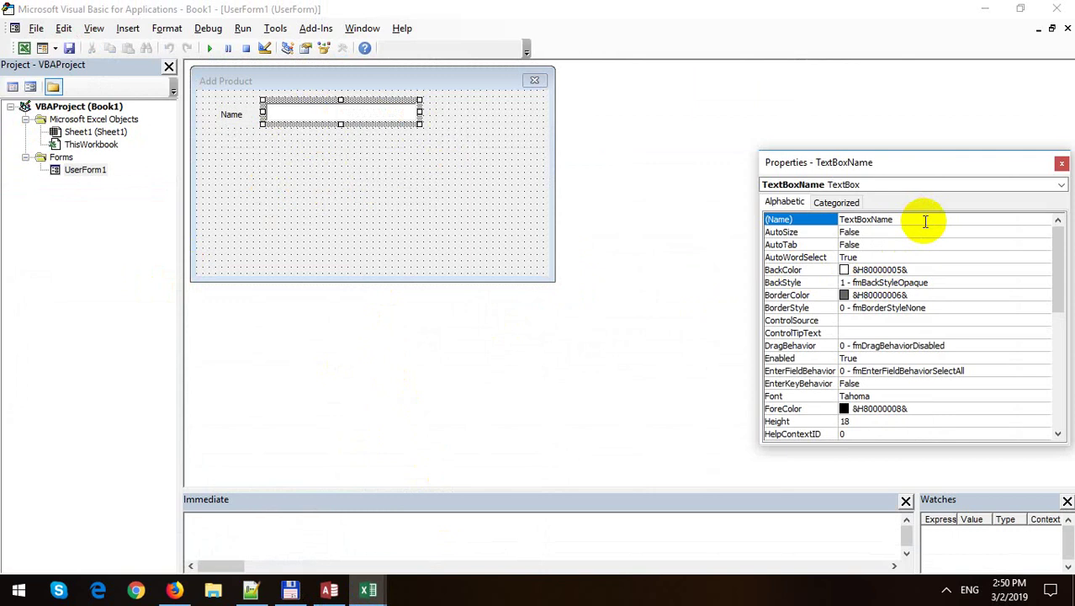
pyautogui.click(235, 114)
# Select the Name label and its text box together and copy them.
pyautogui.keyDown('ctrl'); pyautogui.click(300, 113); pyautogui.keyUp('ctrl')
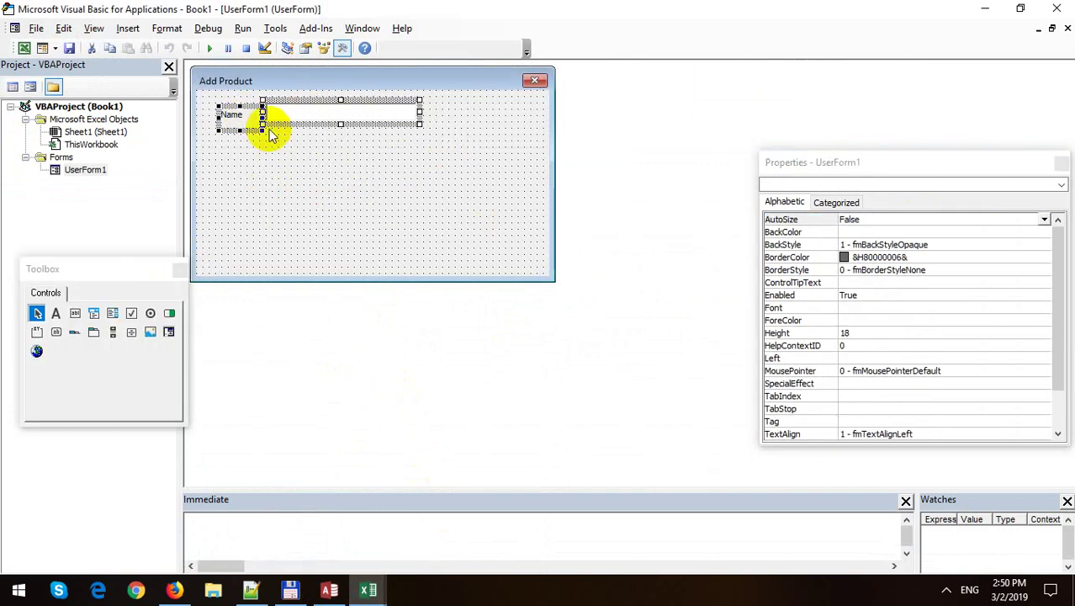
pyautogui.click(244, 132)
pyautogui.click(244, 151)
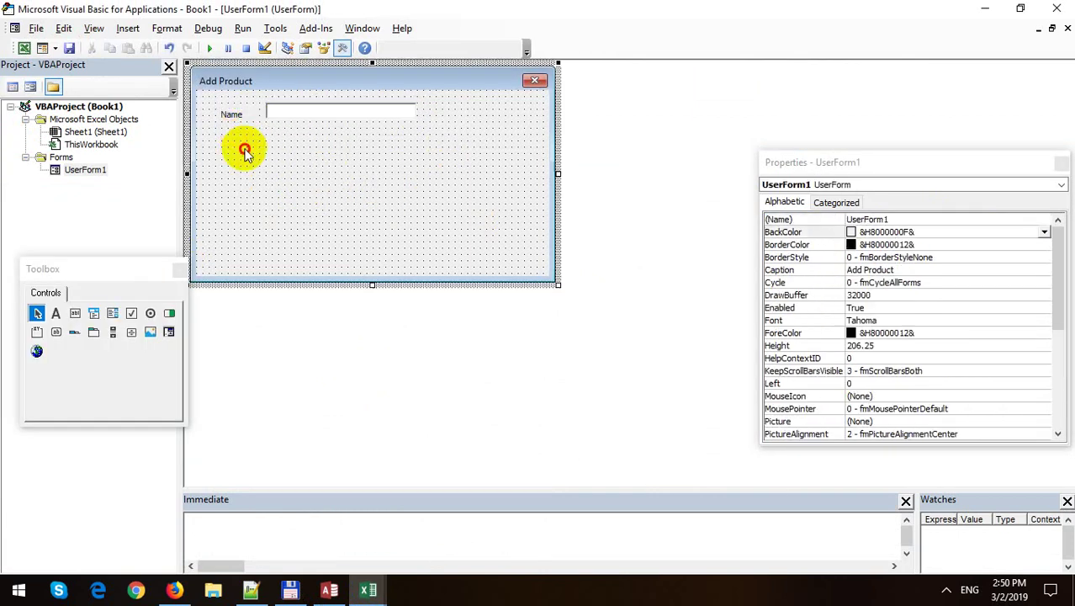
pyautogui.click(249, 119)
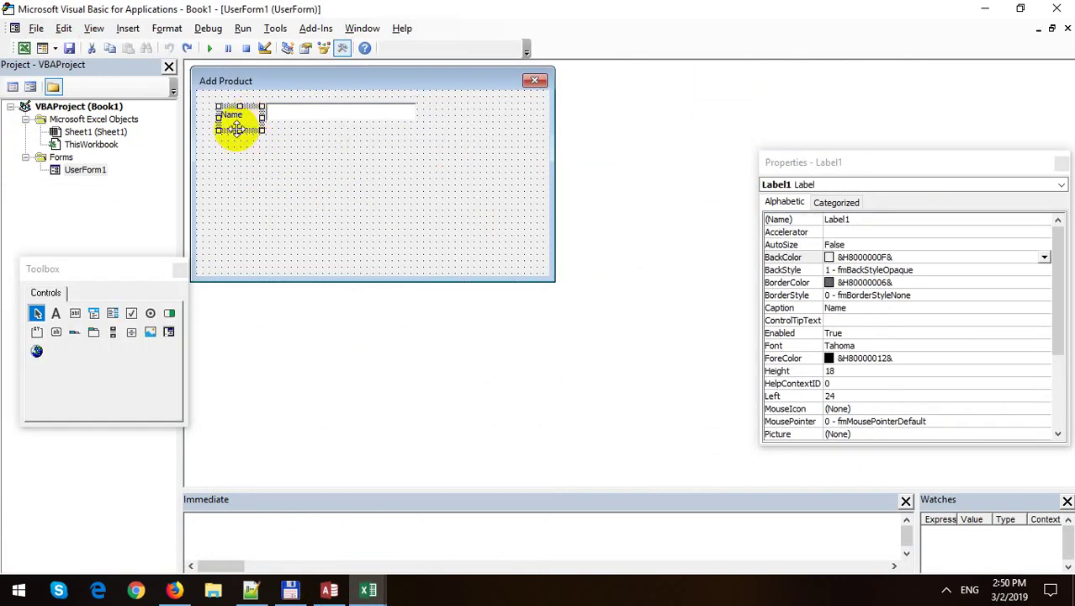
pyautogui.click(265, 156)
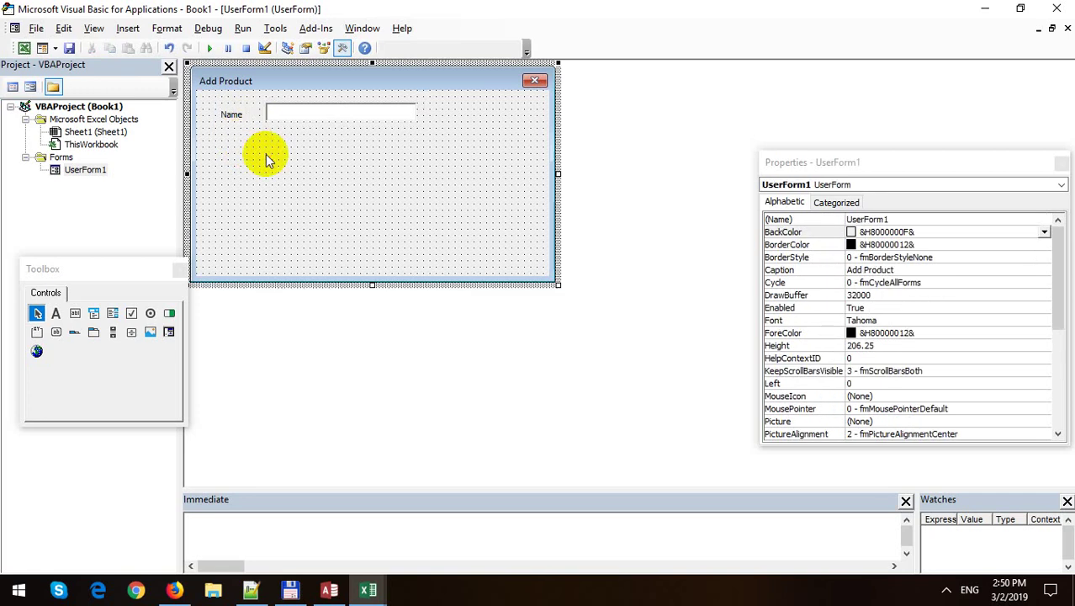
pyautogui.click(240, 116)
pyautogui.keyDown('ctrl'); pyautogui.click(312, 108); pyautogui.keyUp('ctrl')
pyautogui.hotkey('ctrl', 'c')
# Paste copies of the pair into the second, third and fourth rows below.
pyautogui.click(351, 181)
pyautogui.hotkey('ctrl', 'v')
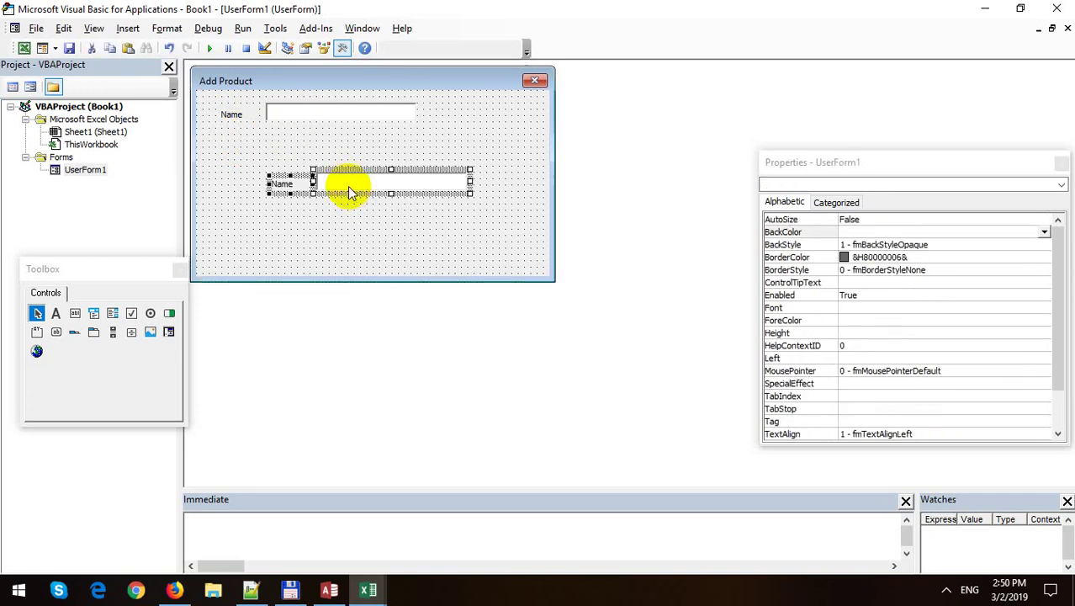
pyautogui.moveTo(348, 181); pyautogui.dragTo(306, 149)
pyautogui.click(347, 229)
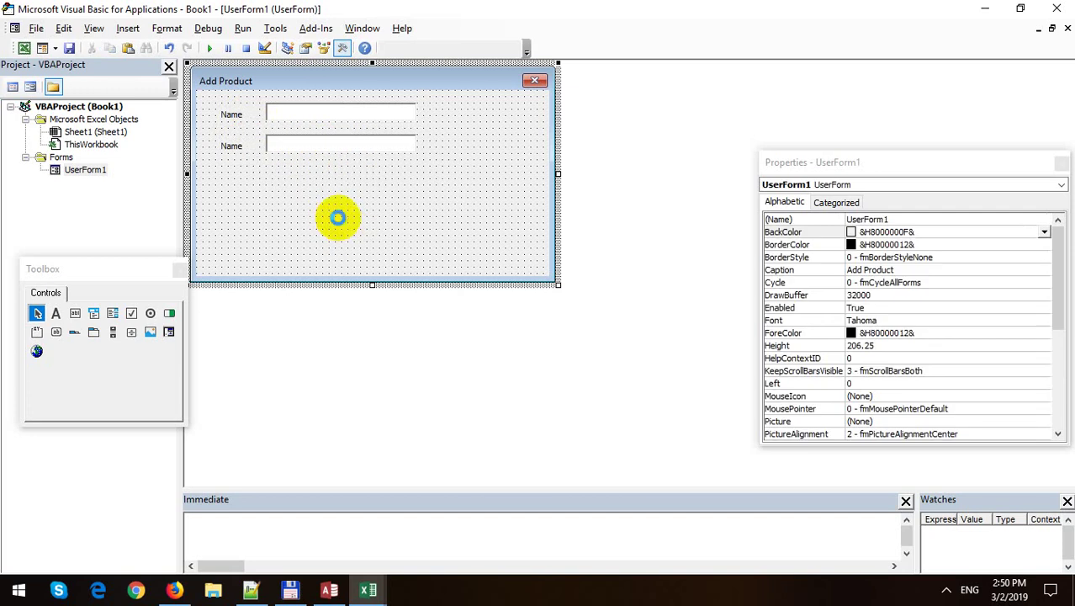
pyautogui.hotkey('ctrl', 'v')
pyautogui.moveTo(355, 185); pyautogui.dragTo(308, 172)
pyautogui.click(364, 249)
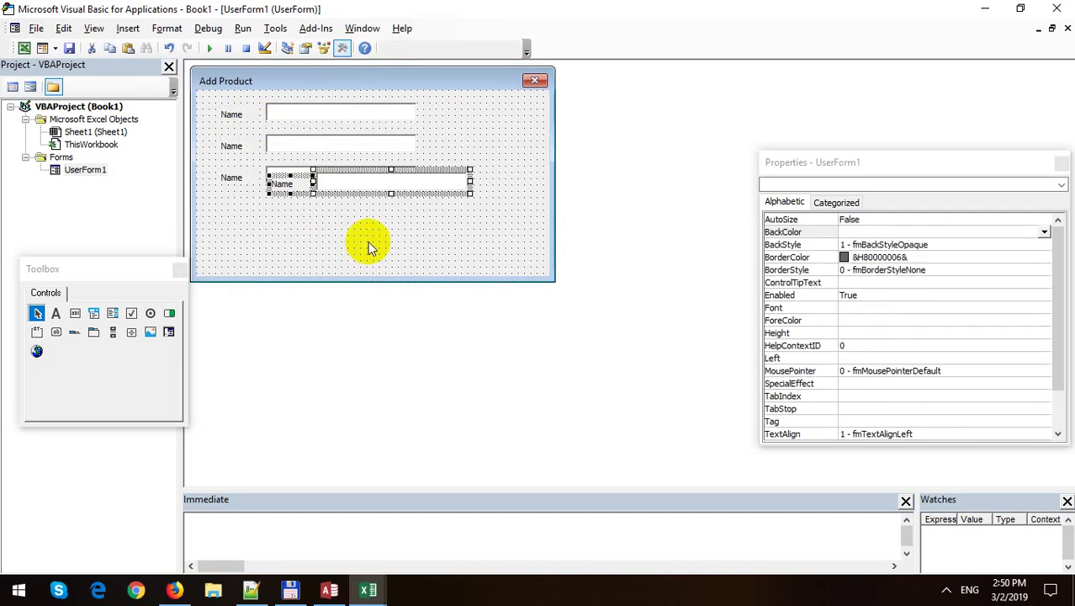
pyautogui.moveTo(386, 188); pyautogui.dragTo(334, 214)
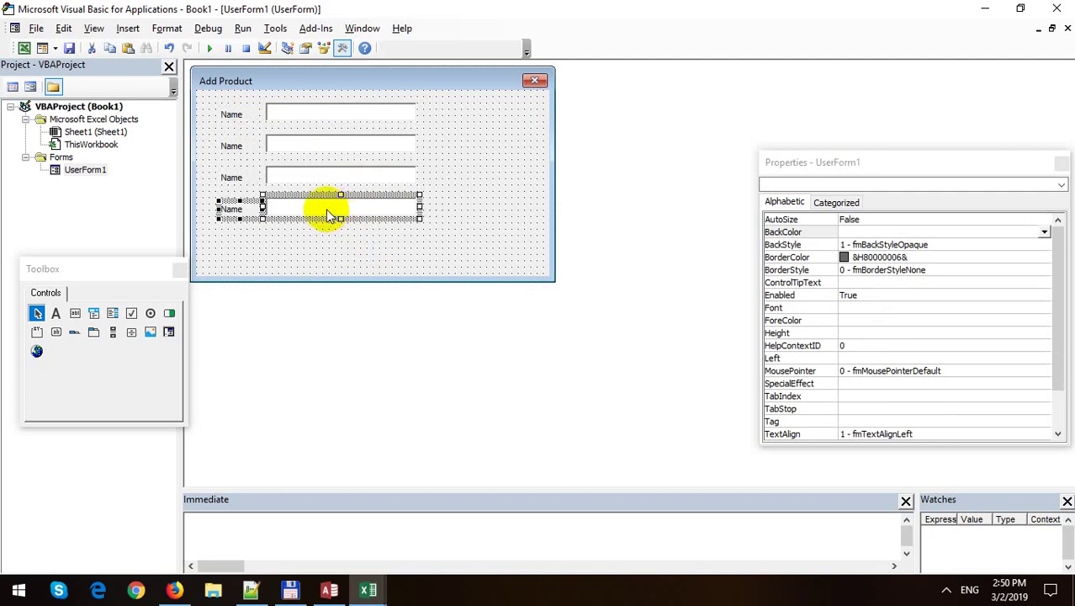
pyautogui.click(320, 246)
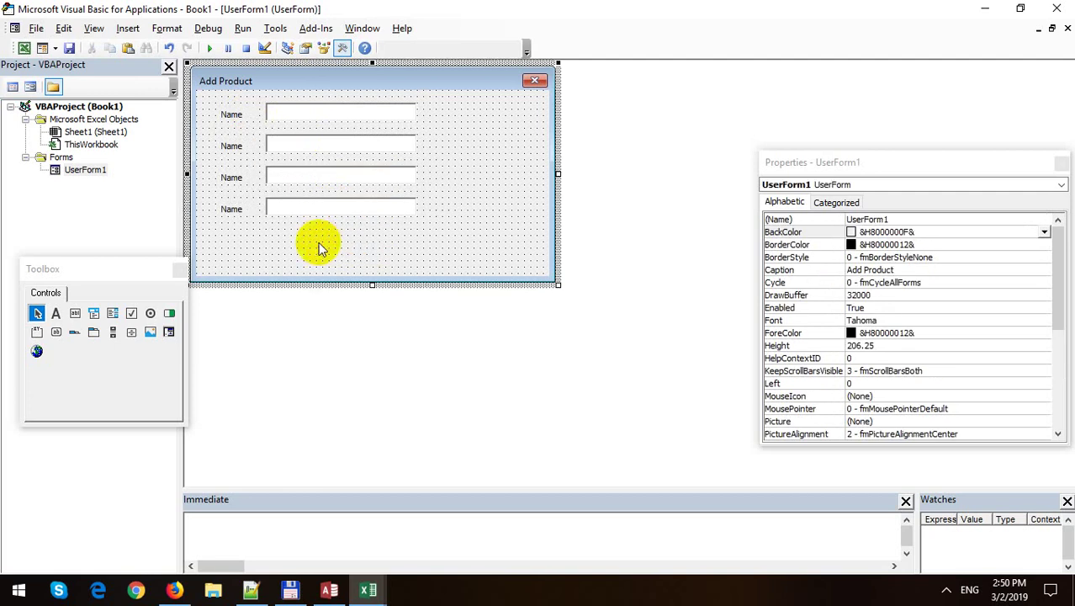
pyautogui.click(234, 150)
# Caption the second, third and fourth labels Price, Quantity and Description.
pyautogui.doubleClick(868, 308)
pyautogui.write('Price')
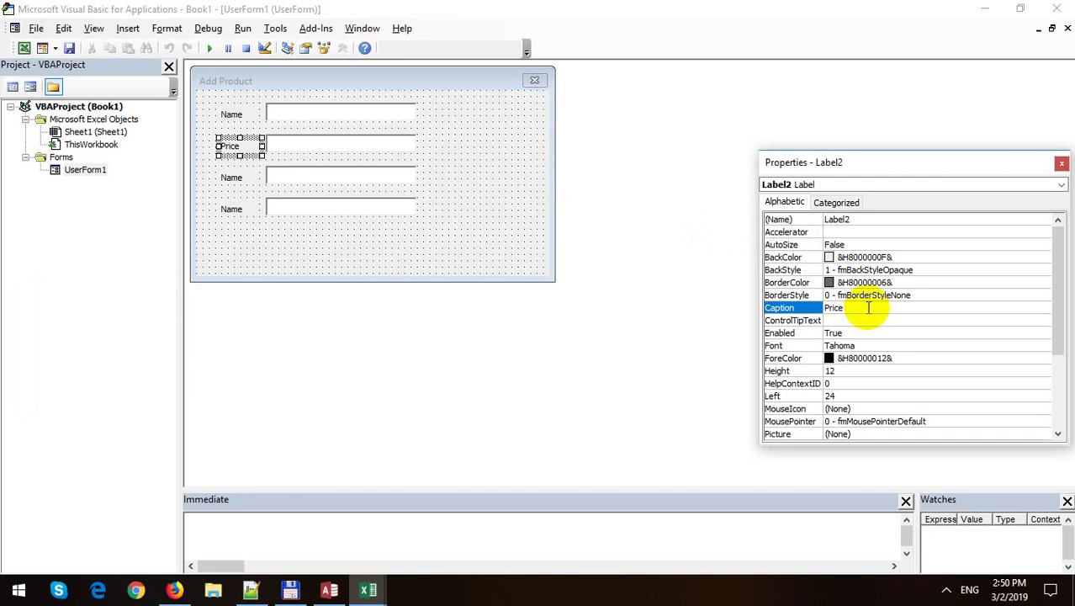
pyautogui.click(236, 178)
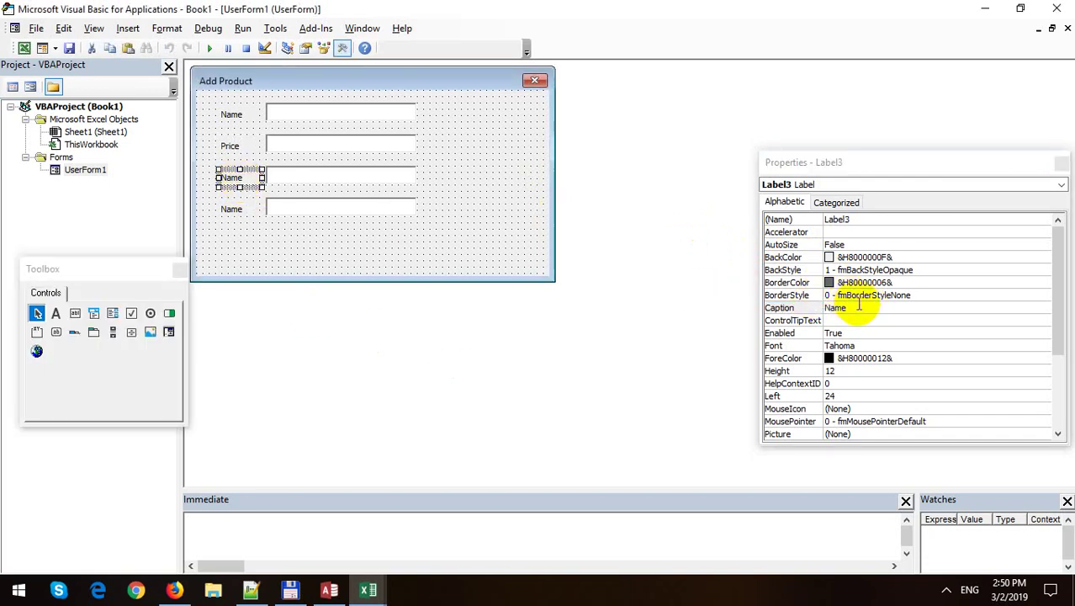
pyautogui.doubleClick(860, 308)
pyautogui.write('Quantity')
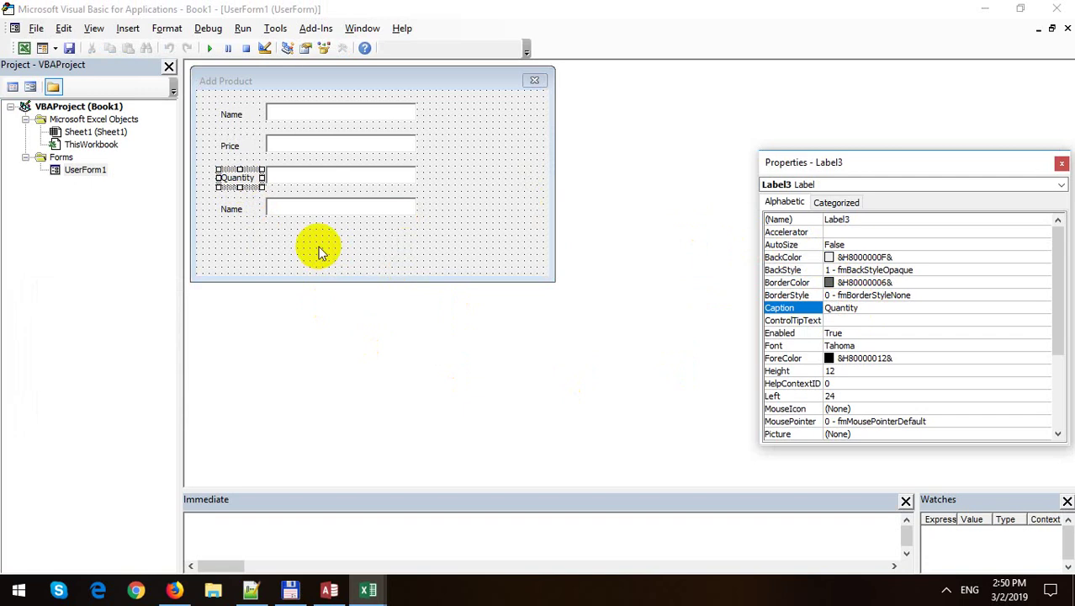
pyautogui.click(233, 209)
pyautogui.click(934, 312)
pyautogui.write('Description')
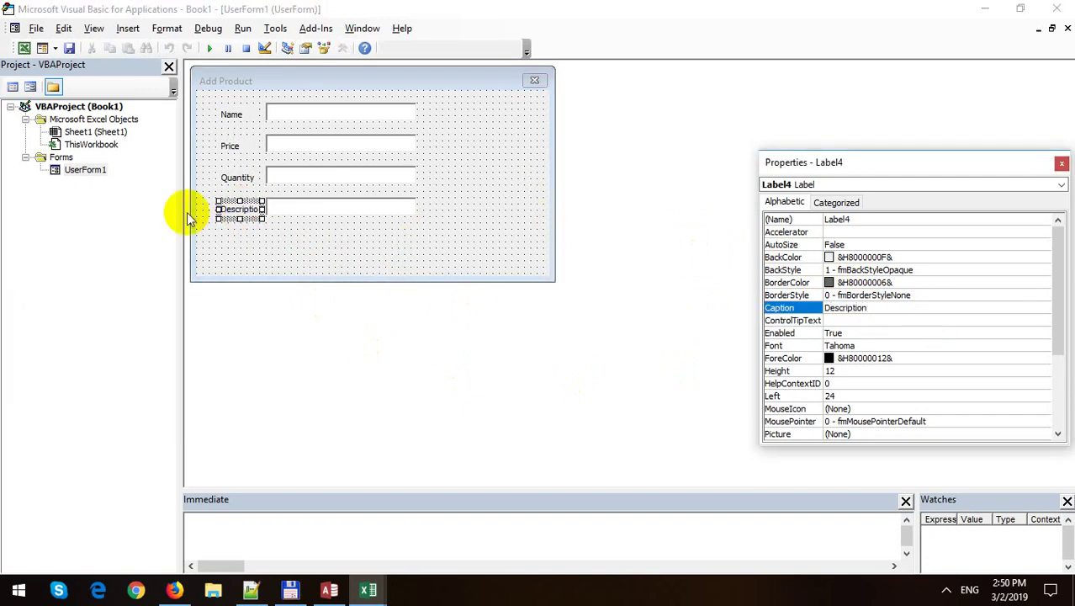
pyautogui.hotkey('ctrl', 's')
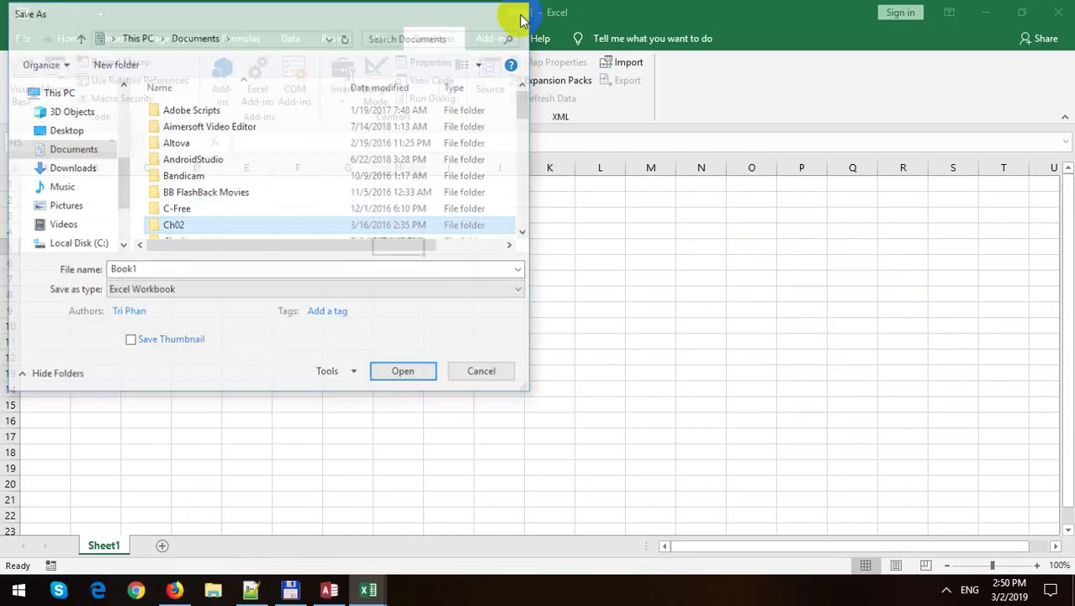
pyautogui.click(520, 12)
# Drag the Description label's left edge outward so its full caption shows.
pyautogui.click(261, 234)
pyautogui.click(239, 211)
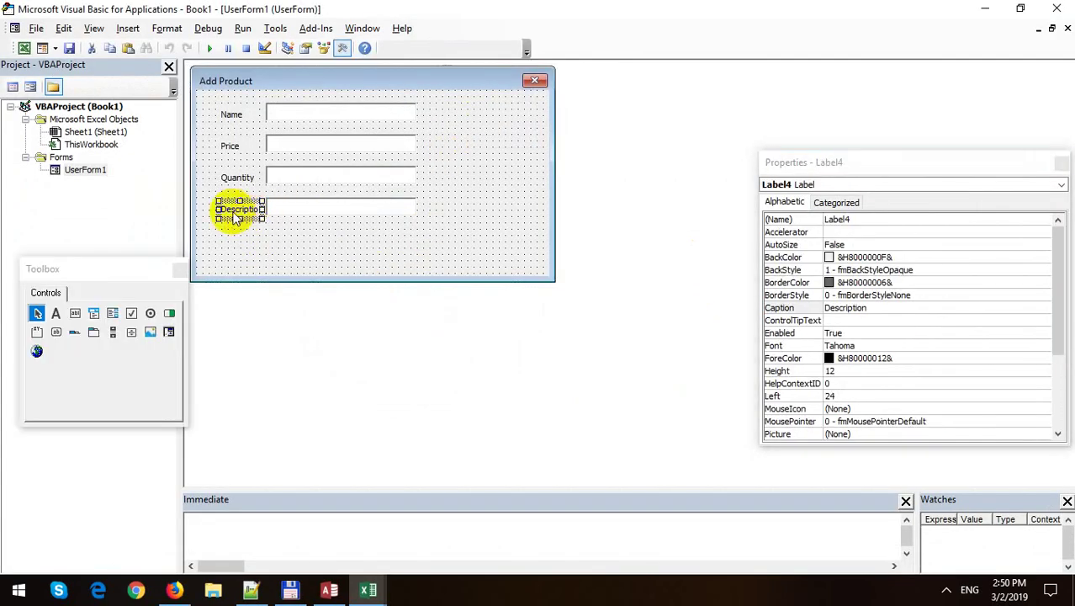
pyautogui.click(216, 212)
pyautogui.click(236, 217)
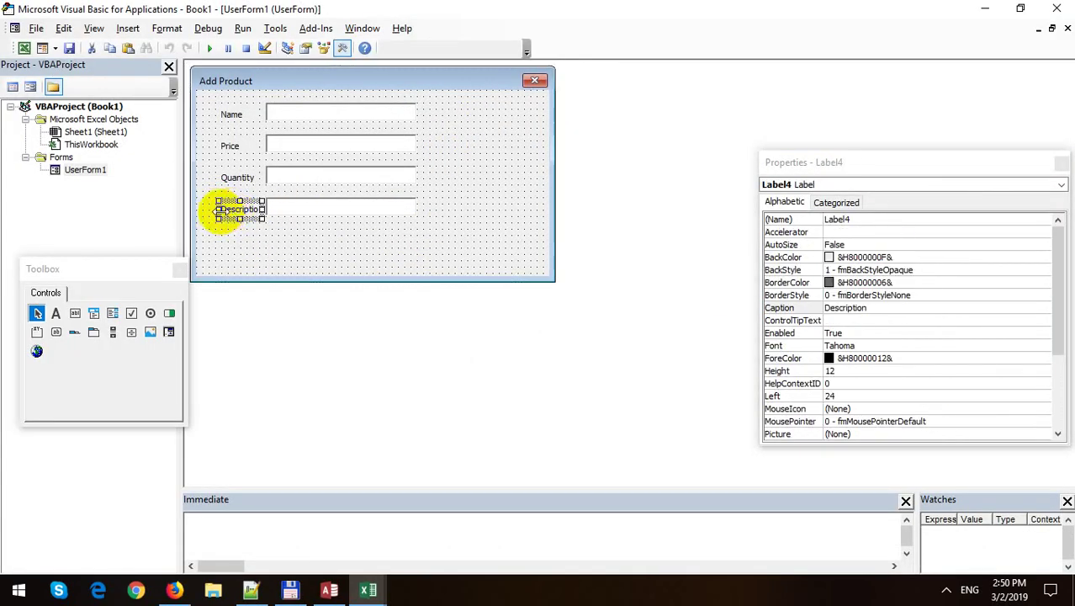
pyautogui.moveTo(207, 212); pyautogui.dragTo(205, 212)
# Set the Description text box's MultiLine property to True.
pyautogui.click(279, 234)
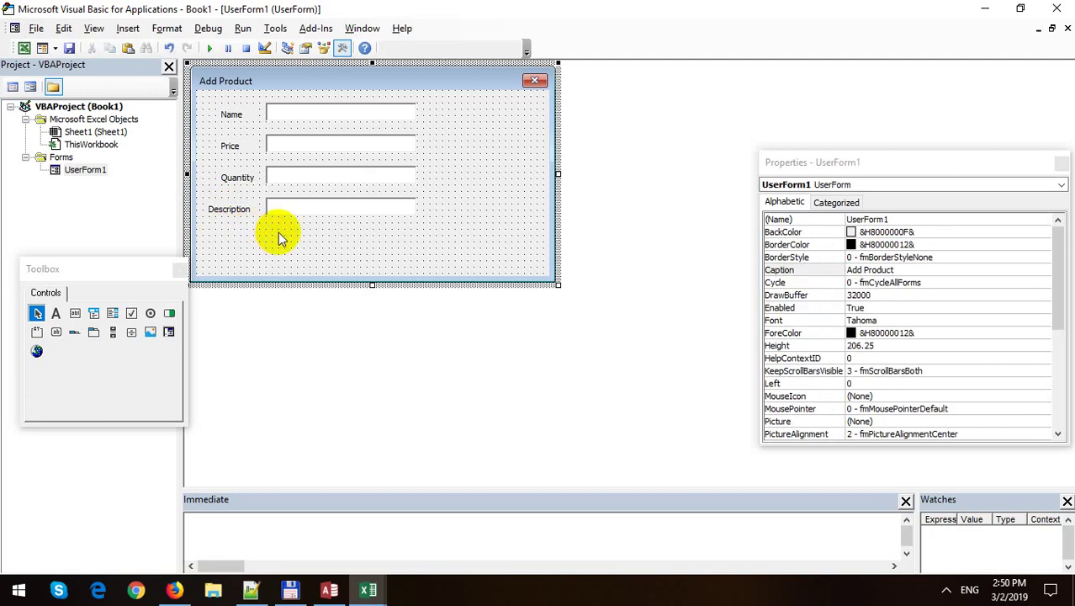
pyautogui.click(346, 207)
pyautogui.scroll(-3, 892, 312)
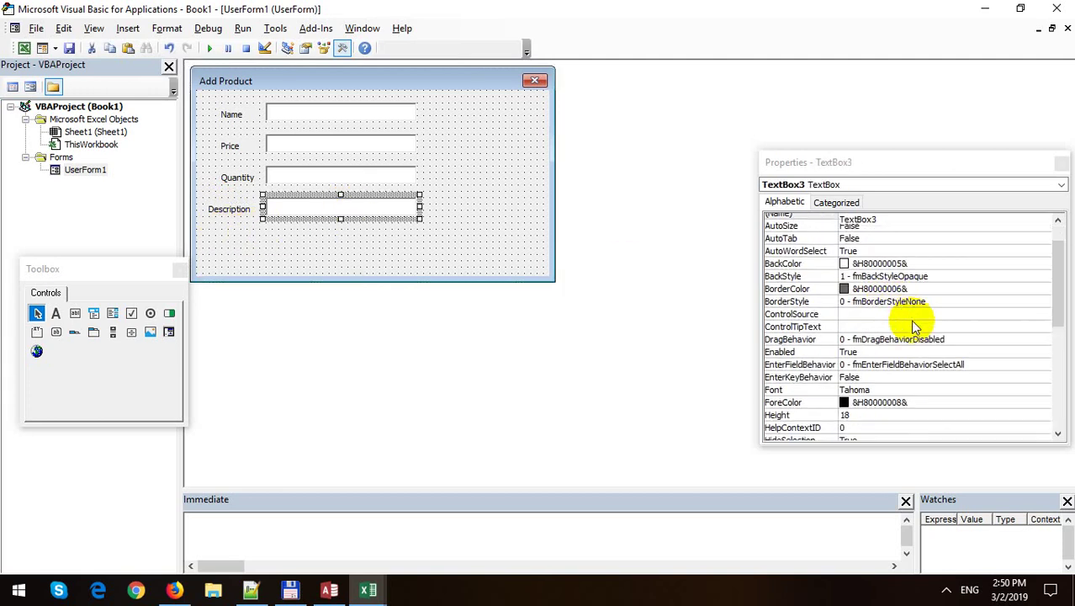
pyautogui.scroll(-1, 915, 326)
pyautogui.scroll(-1, 917, 328)
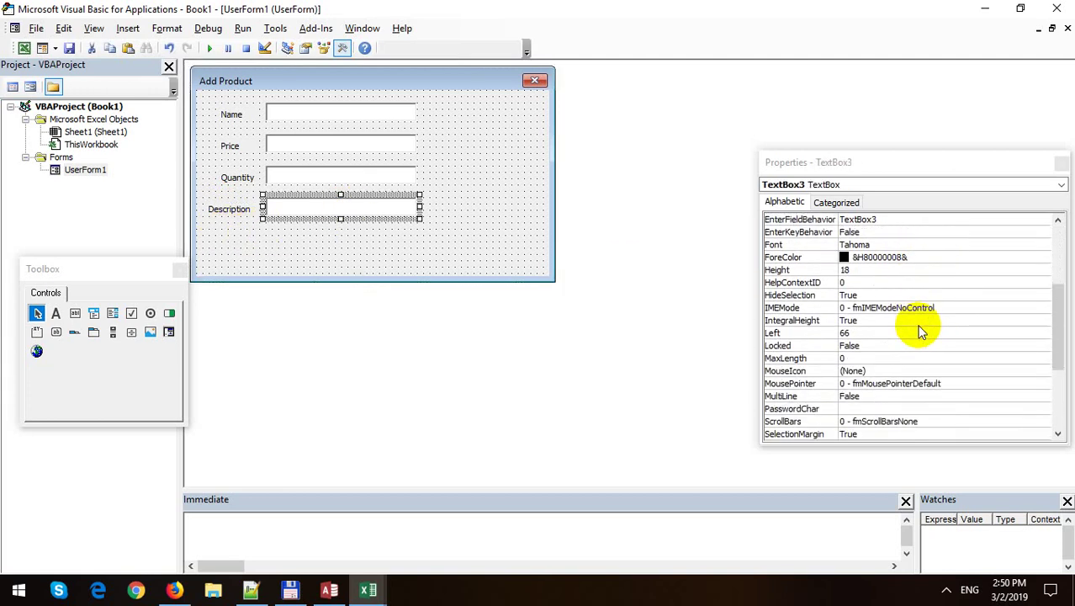
pyautogui.scroll(-1, 917, 329)
pyautogui.scroll(-1, 919, 330)
pyautogui.scroll(-2, 919, 330)
pyautogui.scroll(-2, 920, 330)
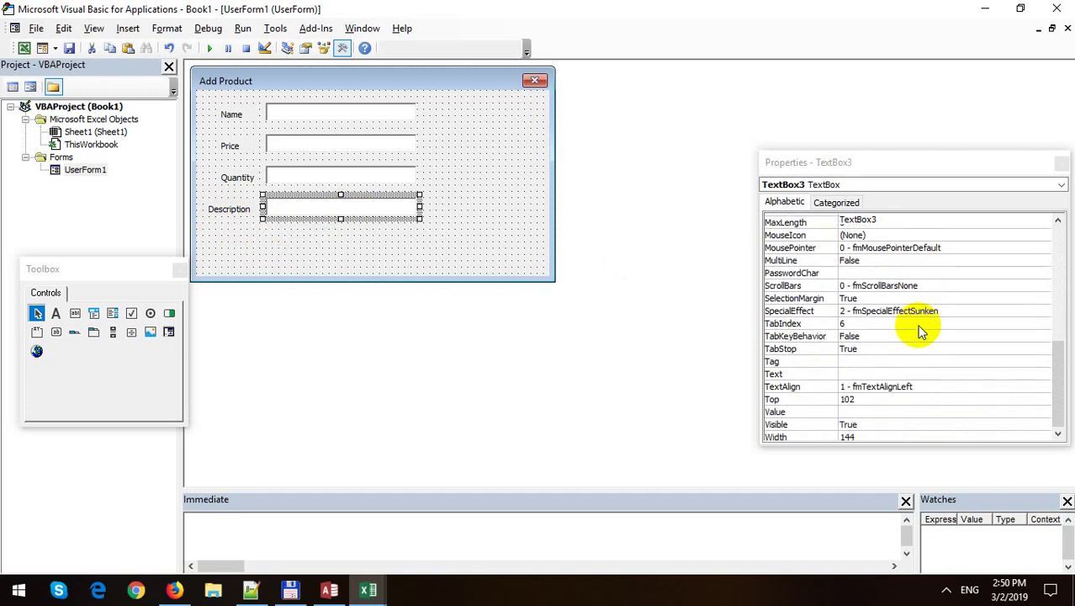
pyautogui.scroll(-1, 920, 331)
pyautogui.scroll(3, 920, 331)
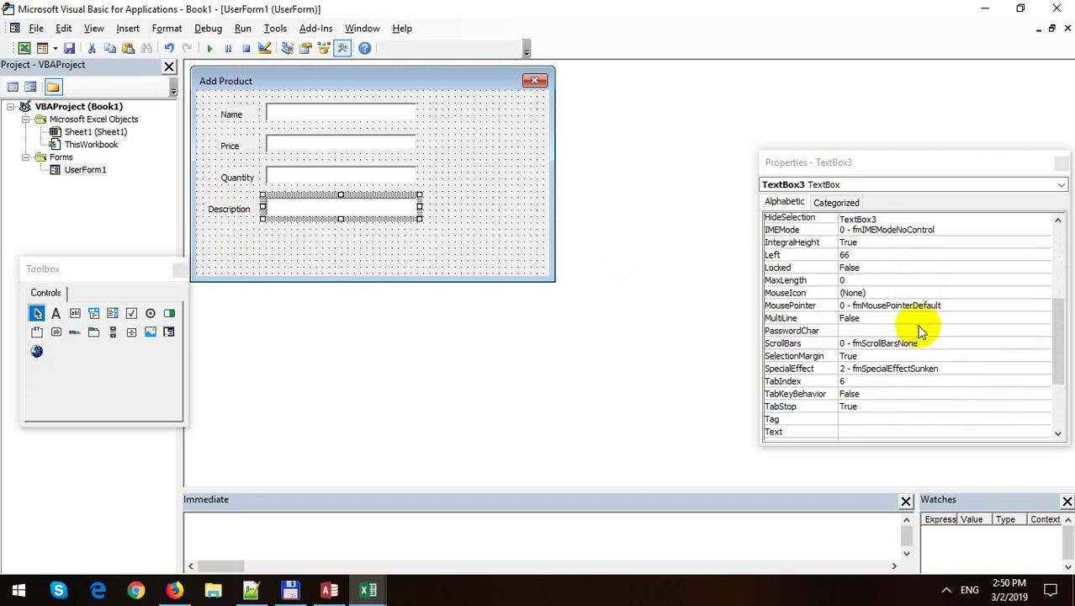
pyautogui.scroll(1, 920, 331)
pyautogui.doubleClick(896, 359)
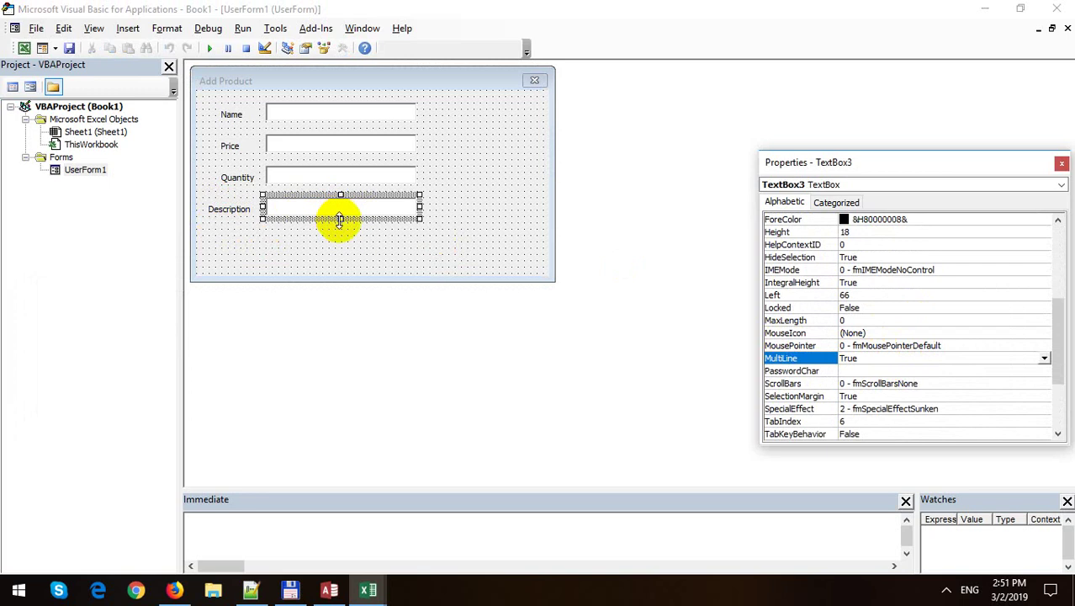
# Drag the Description box taller and pull the form's right edge in.
pyautogui.moveTo(339, 220)
pyautogui.mouseDown()
pyautogui.moveTo(384, 262)
pyautogui.moveTo(372, 336)
pyautogui.mouseUp()
pyautogui.click(375, 290)
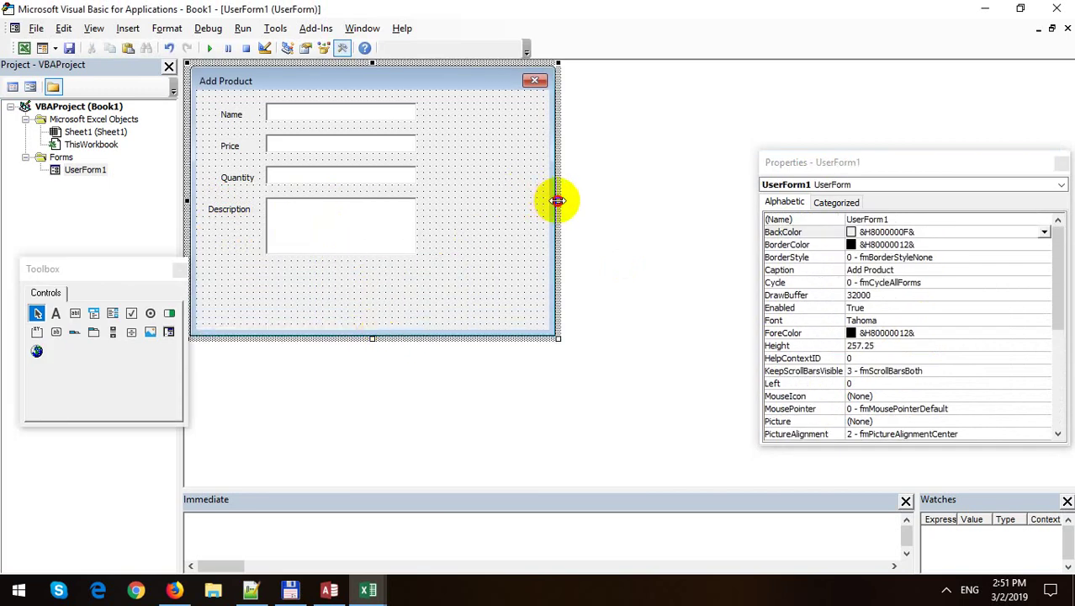
pyautogui.moveTo(557, 200); pyautogui.dragTo(454, 202)
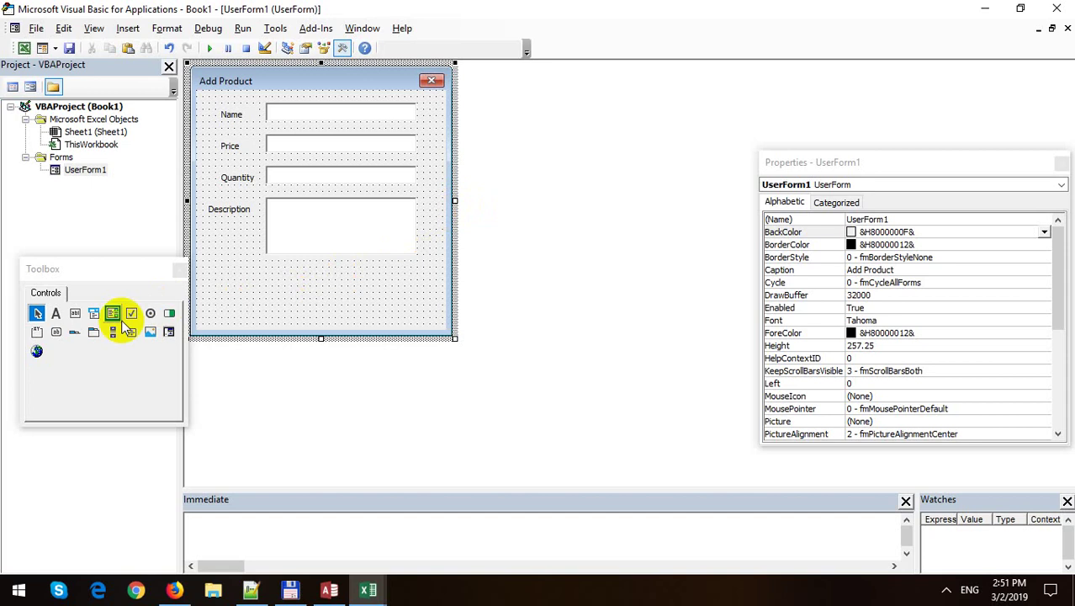
# Place a button captioned Save, named CommandButtonSave, under Description, then raise the form's bottom edge.
pyautogui.click(56, 333)
pyautogui.click(340, 284)
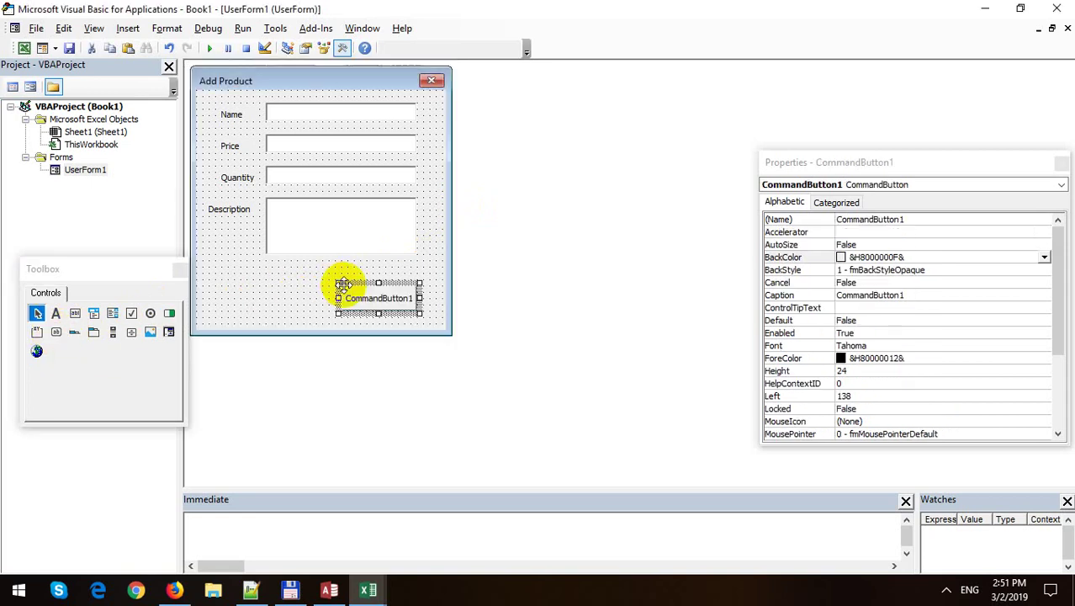
pyautogui.moveTo(370, 292)
pyautogui.mouseDown()
pyautogui.moveTo(305, 288)
pyautogui.moveTo(300, 274)
pyautogui.mouseUp()
pyautogui.click(900, 294)
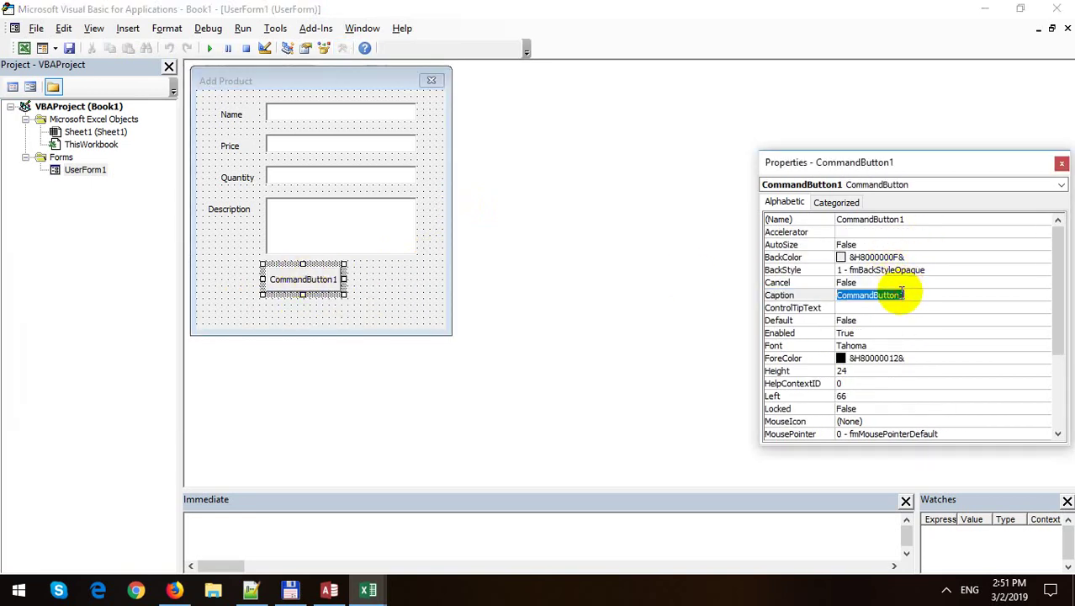
pyautogui.write('Save')
pyautogui.click(926, 221)
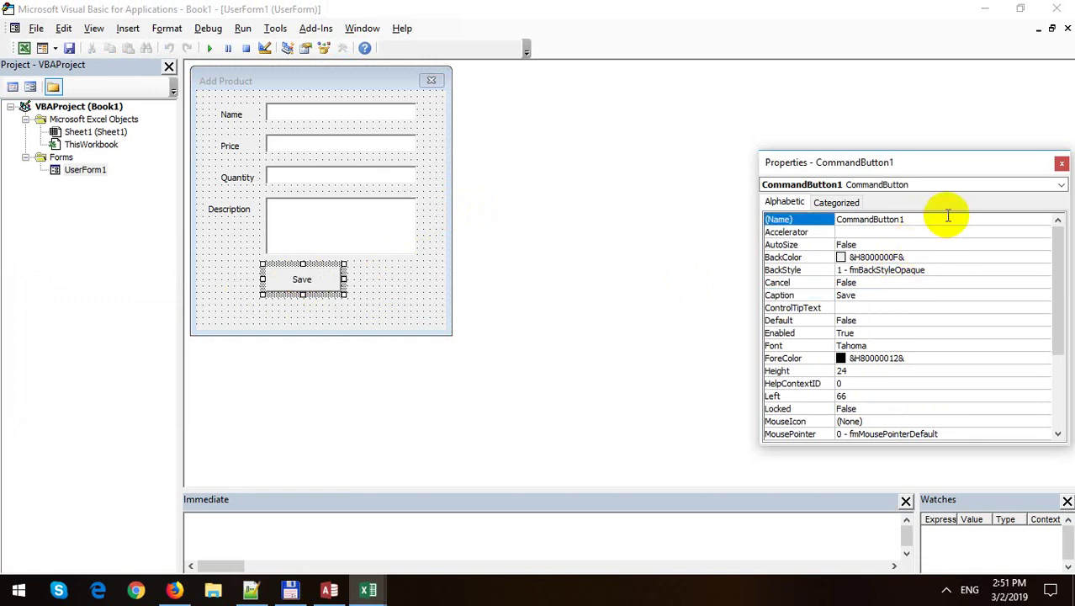
pyautogui.write('Save')
pyautogui.press('Return')
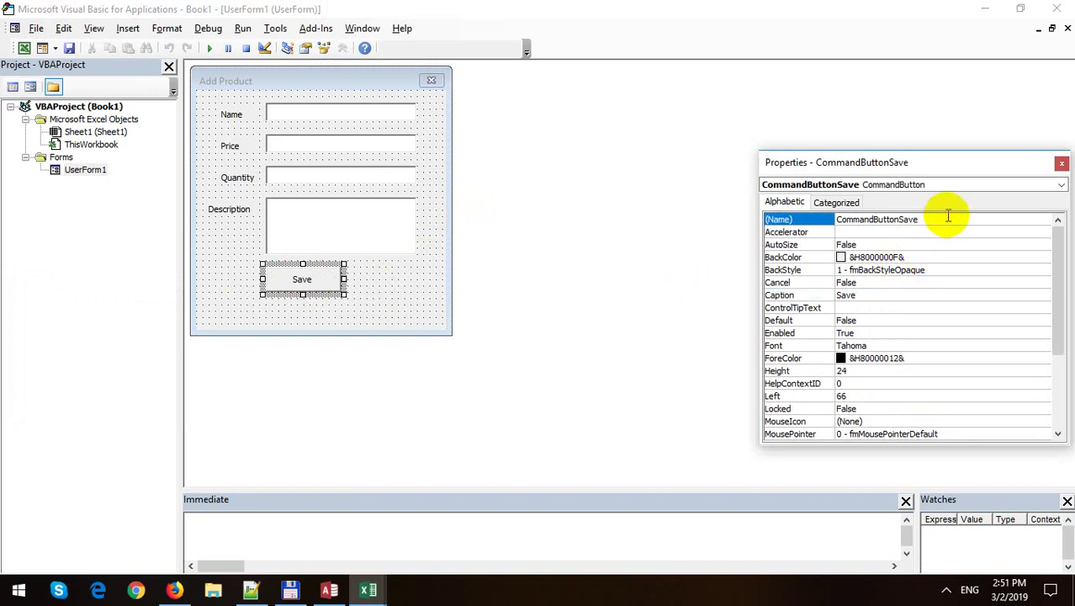
pyautogui.click(393, 271)
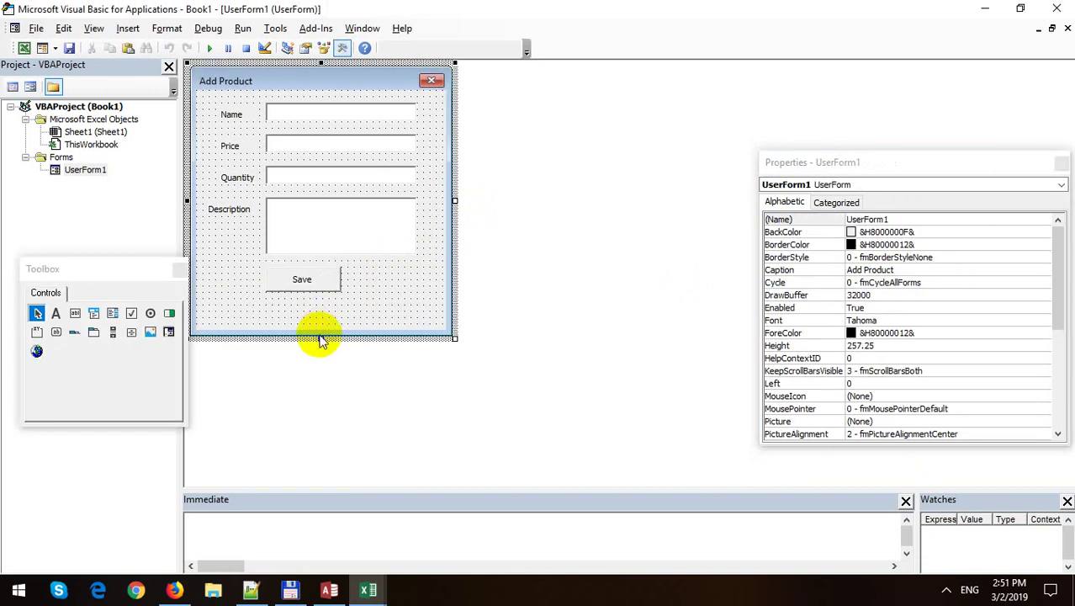
pyautogui.moveTo(320, 339); pyautogui.dragTo(320, 313)
# Rename the Price, Quantity and Description boxes to TextBoxPrice, TextBoxQuantity and TextBoxDescription.
pyautogui.click(337, 115)
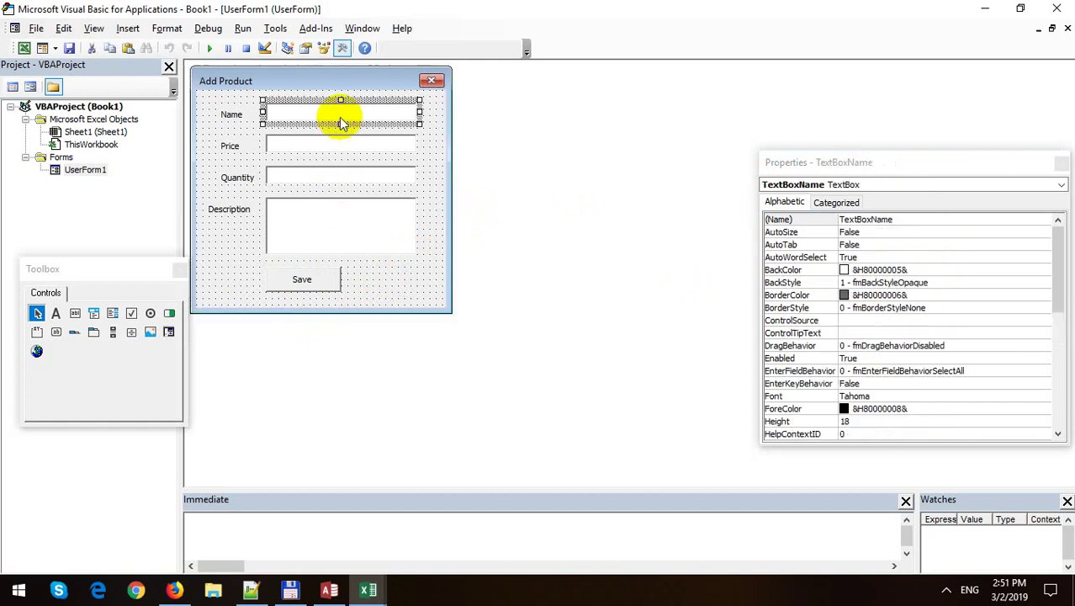
pyautogui.click(381, 146)
pyautogui.click(896, 220)
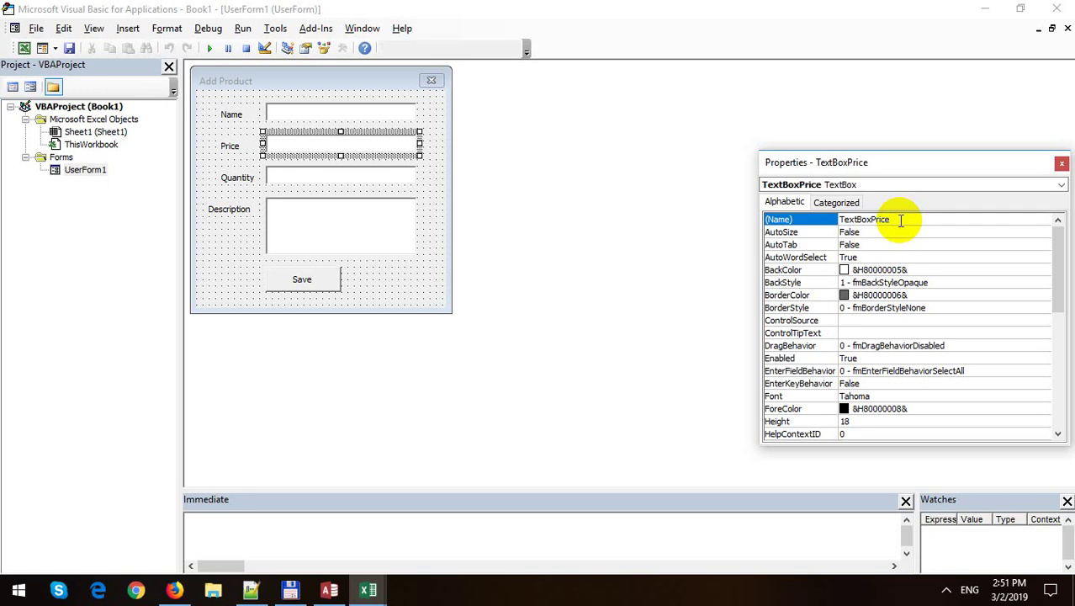
pyautogui.click(324, 178)
pyautogui.click(905, 220)
pyautogui.write('Quantity')
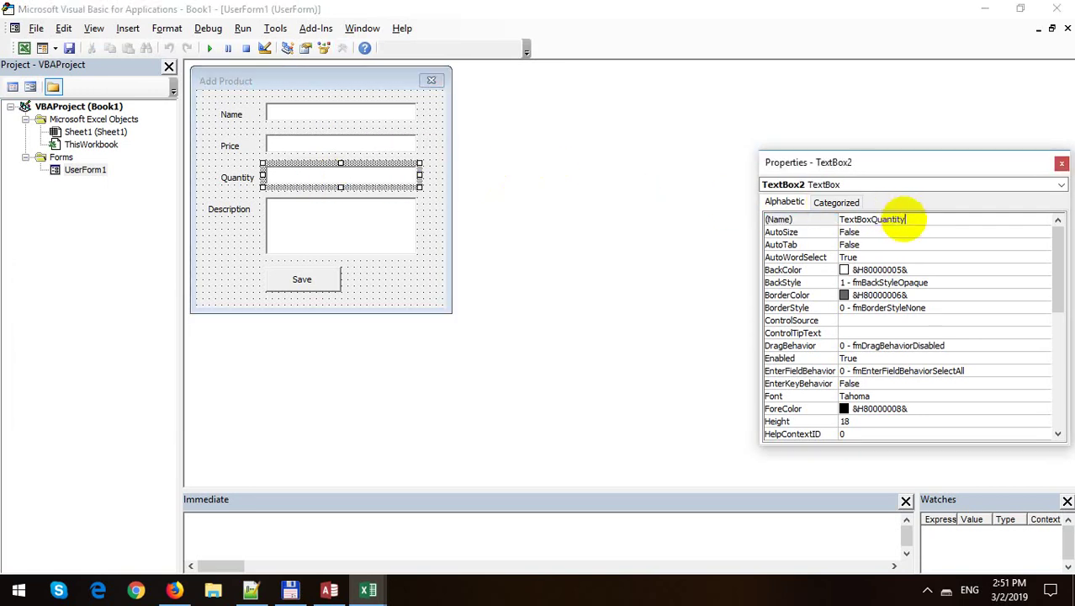
pyautogui.press('Return')
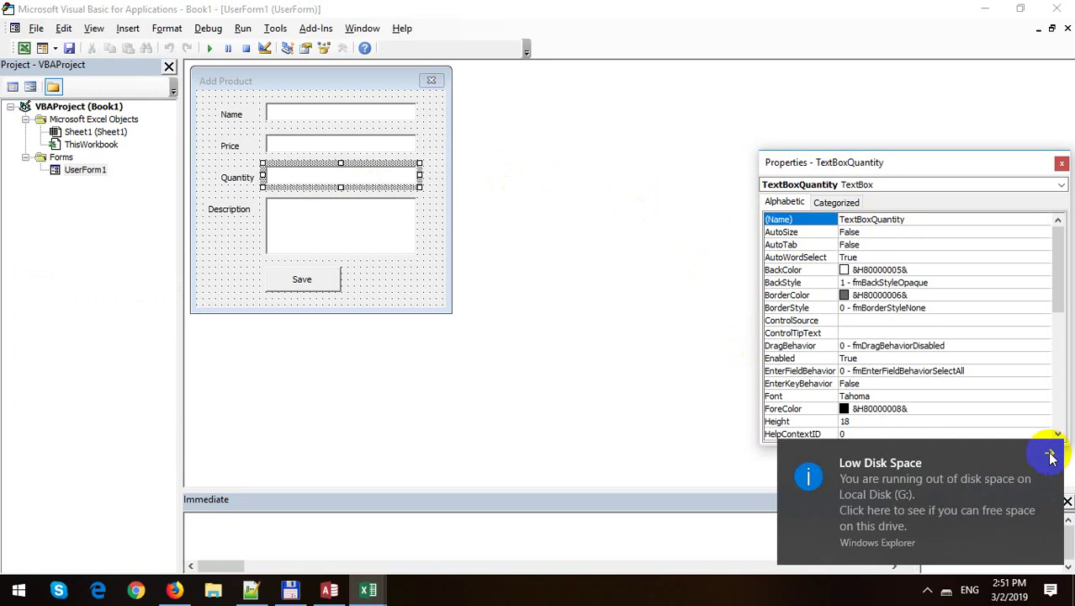
pyautogui.click(1050, 455)
pyautogui.click(312, 216)
pyautogui.click(899, 221)
pyautogui.write('Descriptio')
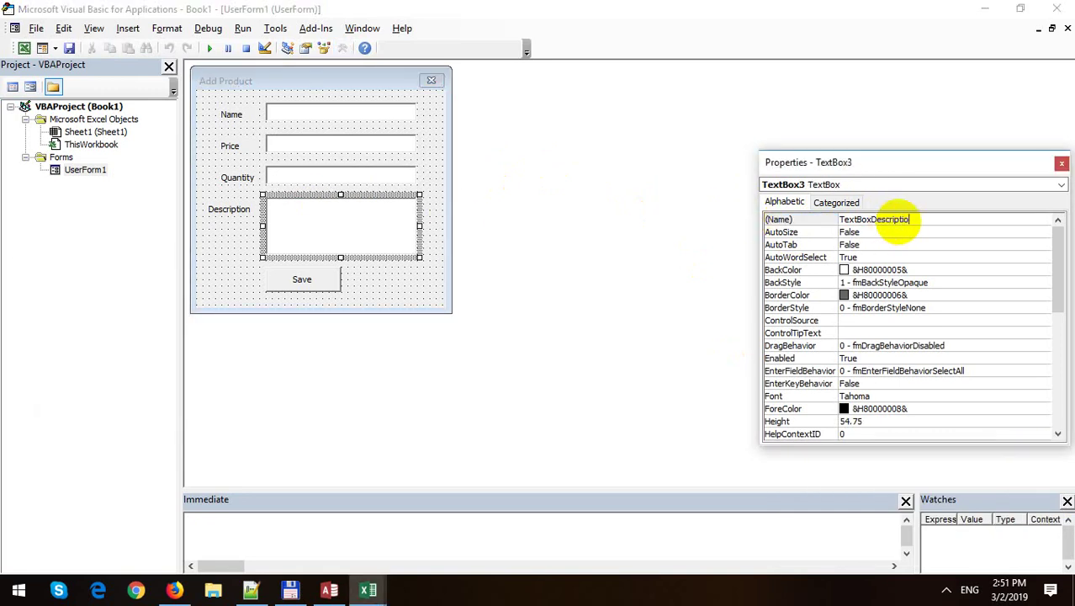
pyautogui.write('n')
pyautogui.press('Return')
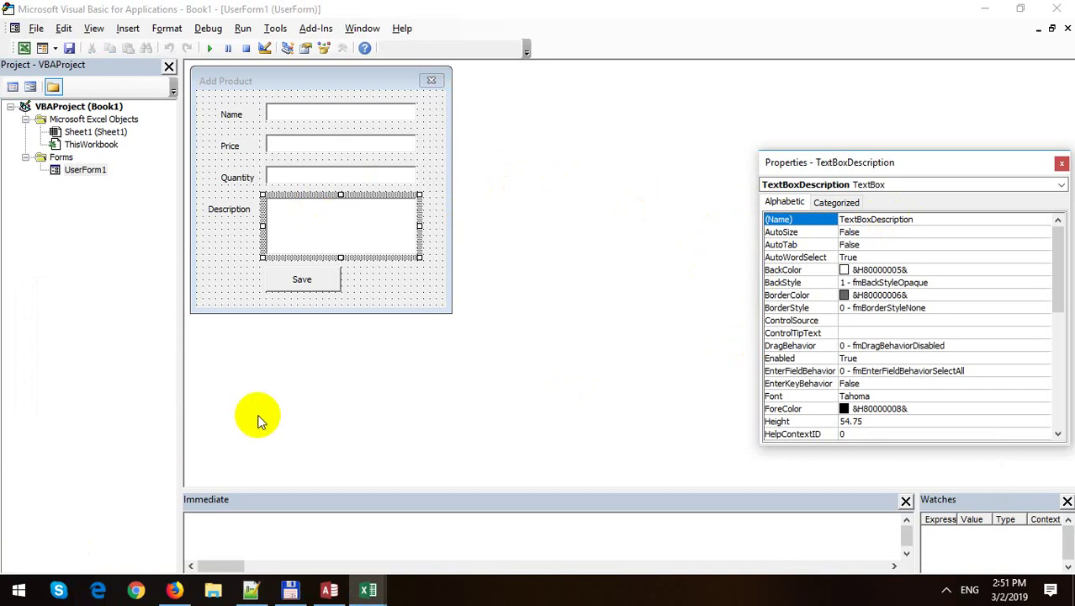
pyautogui.click(541, 316)
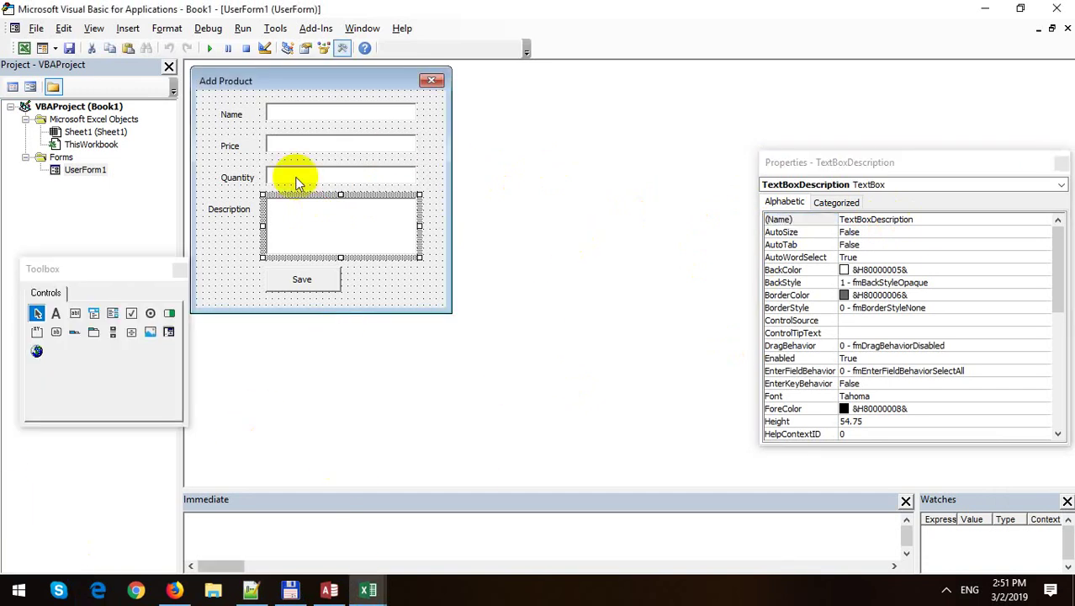
# Run the Add Product form in Excel to preview it, then close it.
pyautogui.click(210, 48)
pyautogui.moveTo(454, 190); pyautogui.dragTo(565, 220)
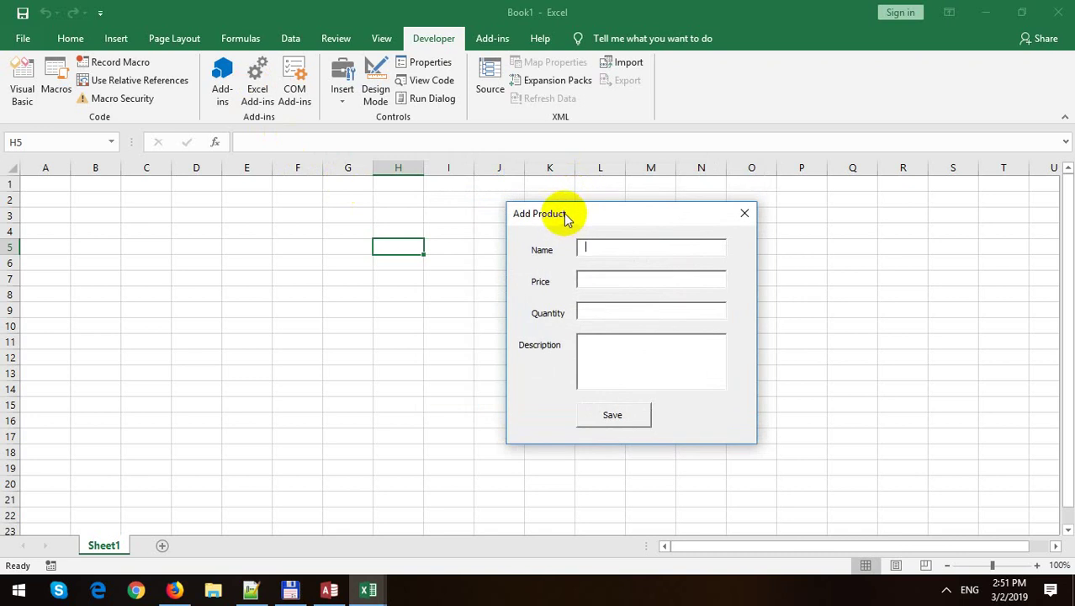
pyautogui.click(745, 213)
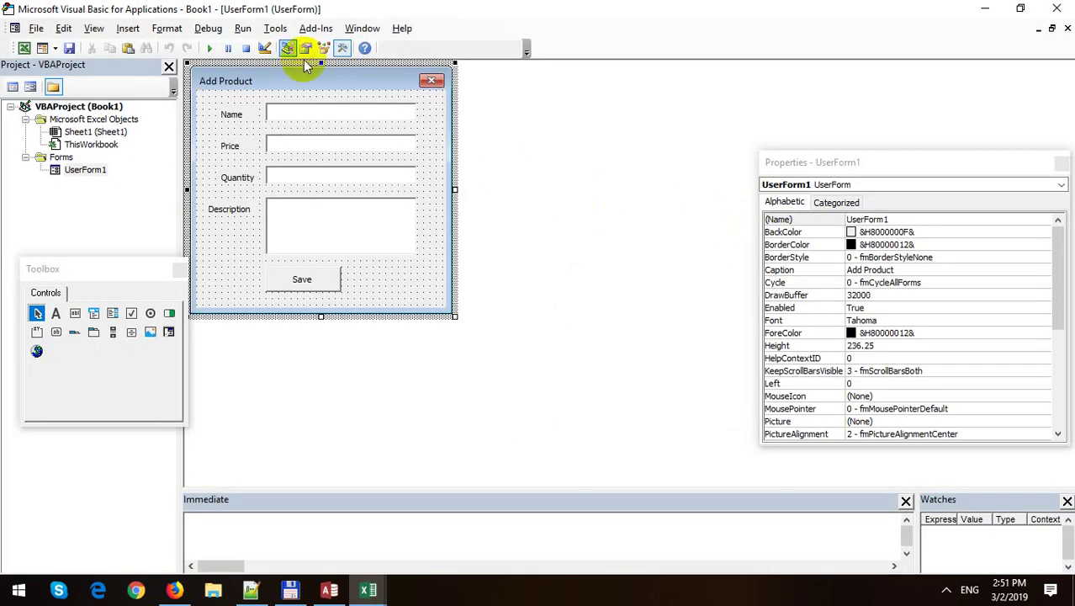
# In Tools > References, tick the Microsoft Access 16.0 Object Library.
pyautogui.click(275, 27)
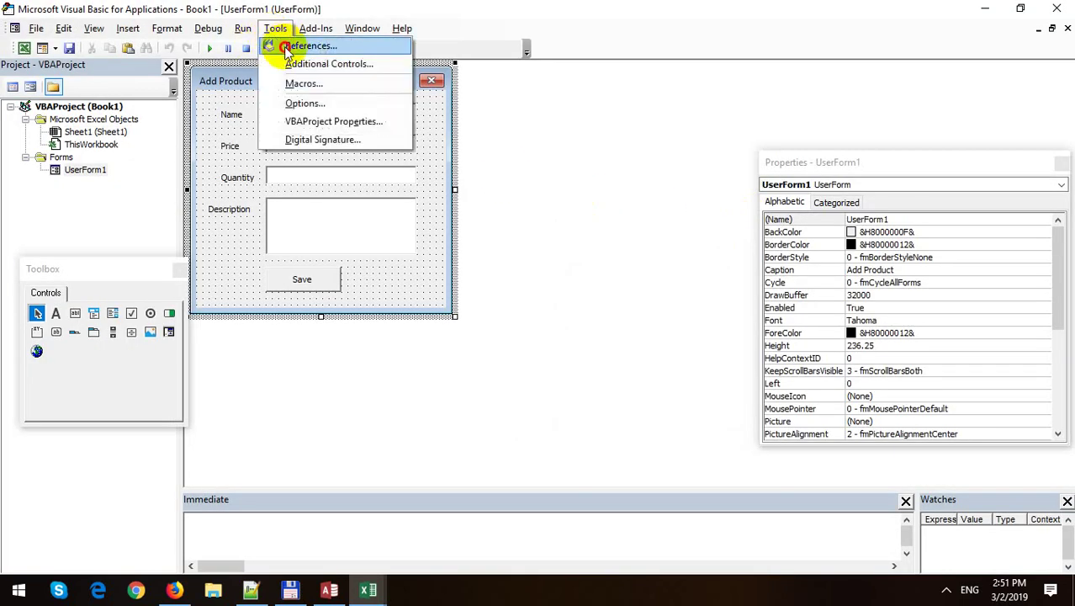
pyautogui.click(286, 46)
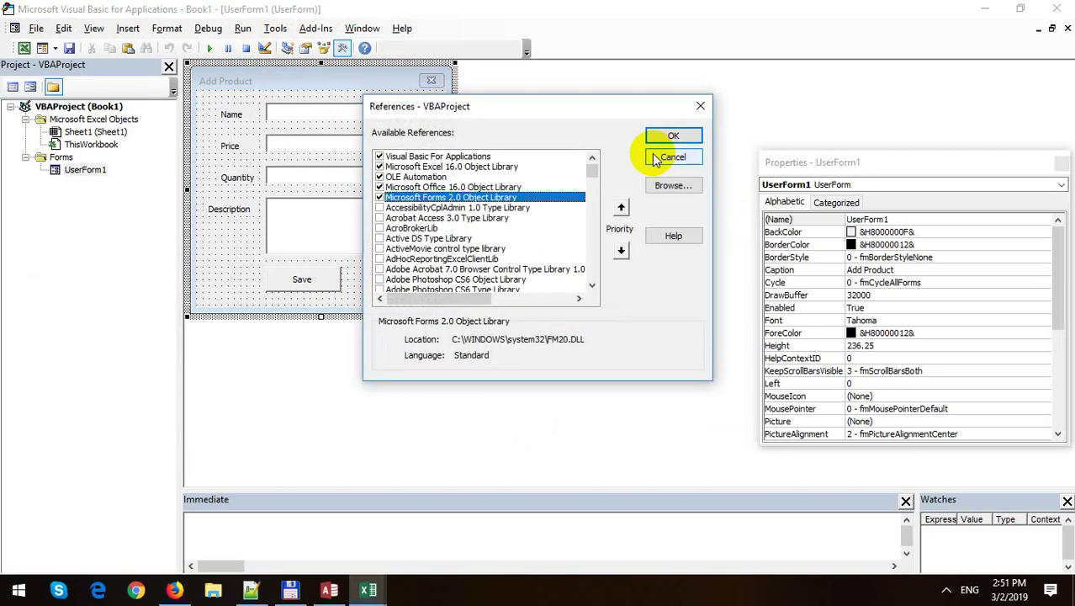
pyautogui.scroll(-2, 513, 210)
pyautogui.scroll(-5, 525, 208)
pyautogui.scroll(-5, 525, 208)
pyautogui.scroll(-5, 525, 207)
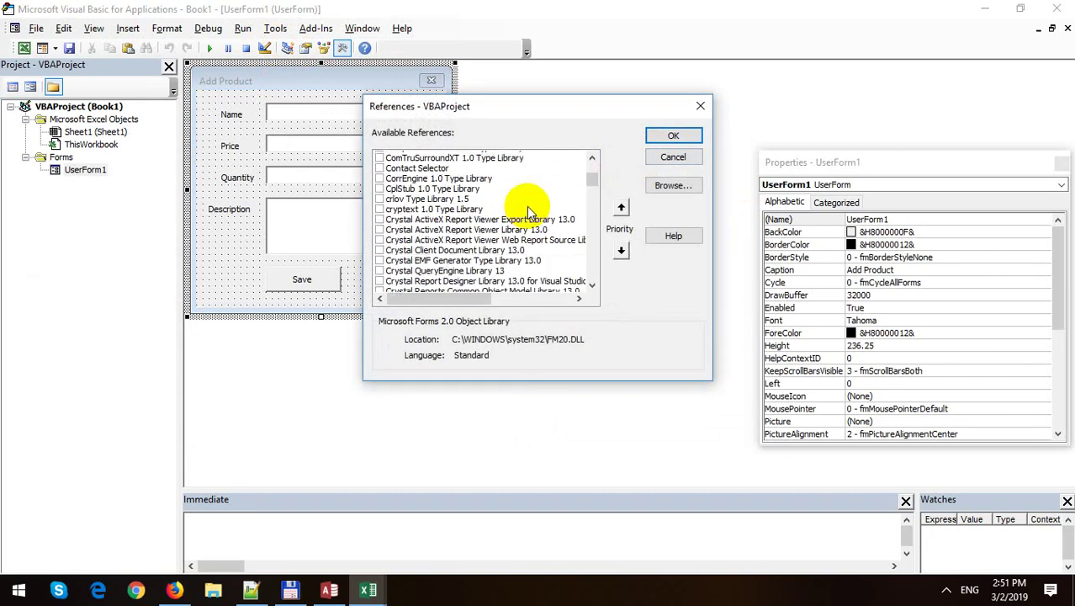
pyautogui.scroll(-2, 529, 208)
pyautogui.scroll(-2, 528, 209)
pyautogui.scroll(-2, 528, 209)
pyautogui.scroll(-2, 528, 209)
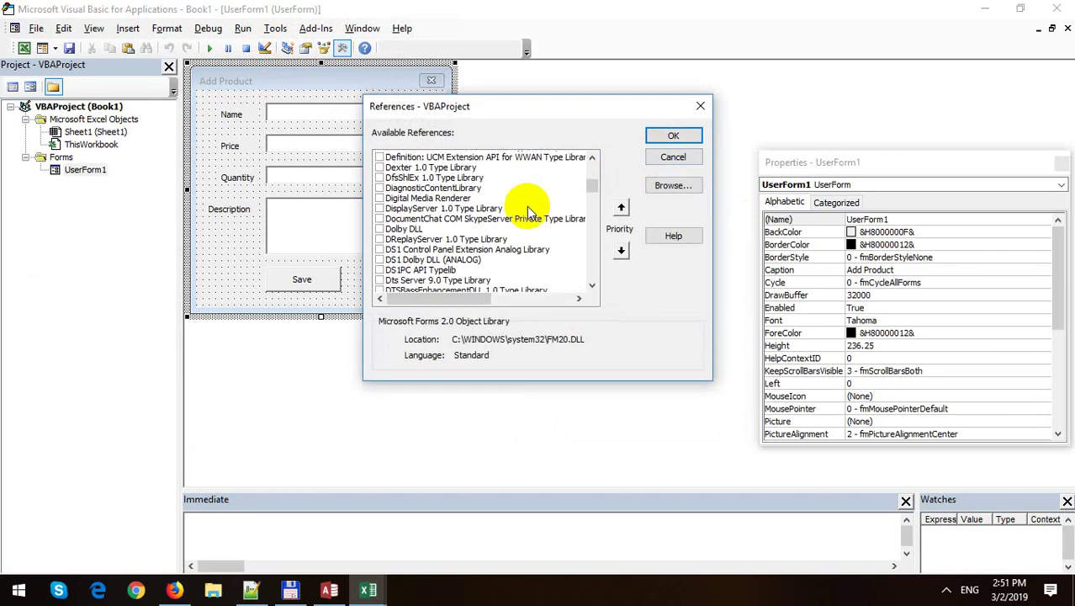
pyautogui.scroll(-2, 528, 208)
pyautogui.scroll(-2, 528, 208)
pyautogui.scroll(-2, 529, 210)
pyautogui.scroll(-2, 528, 212)
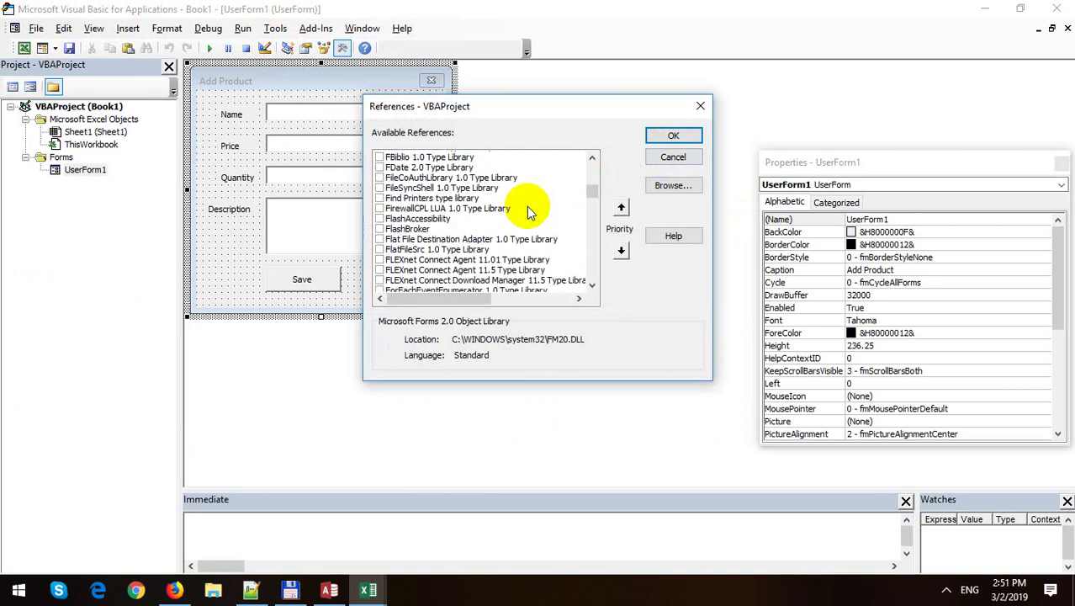
pyautogui.scroll(-2, 529, 210)
pyautogui.scroll(-2, 528, 210)
pyautogui.scroll(-2, 528, 210)
pyautogui.scroll(-2, 529, 210)
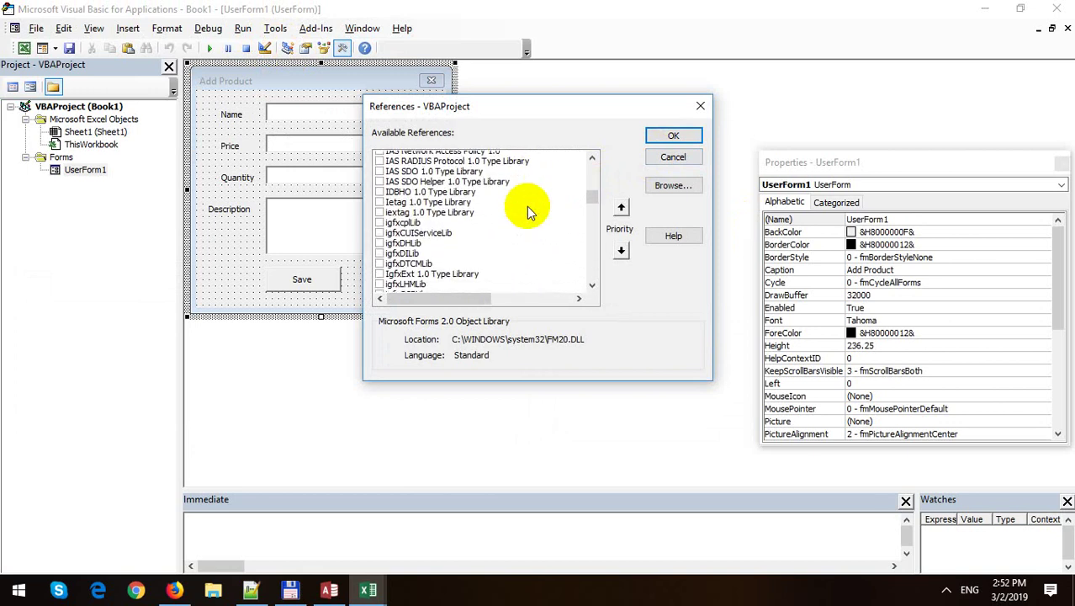
pyautogui.scroll(-2, 527, 206)
pyautogui.scroll(-2, 526, 208)
pyautogui.scroll(-2, 527, 209)
pyautogui.scroll(-2, 528, 212)
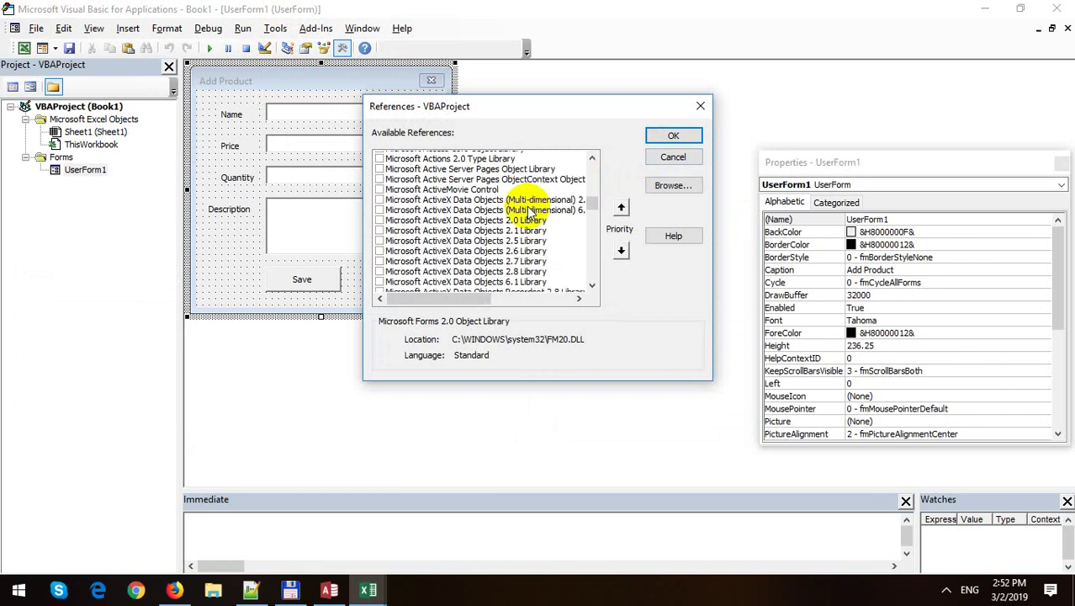
pyautogui.scroll(1, 530, 212)
pyautogui.scroll(1, 532, 210)
pyautogui.click(479, 187)
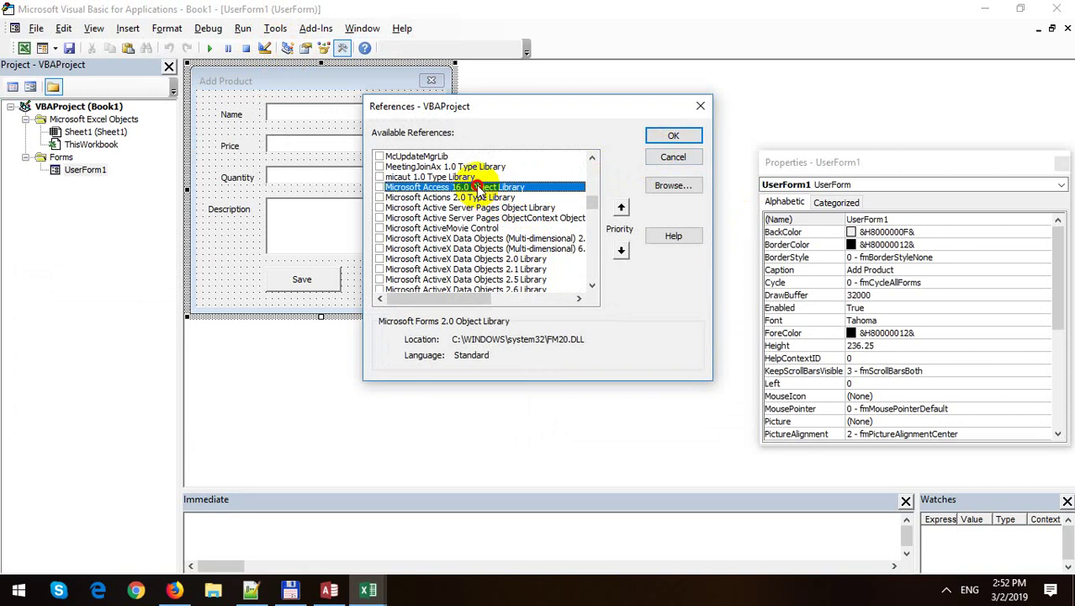
pyautogui.click(380, 188)
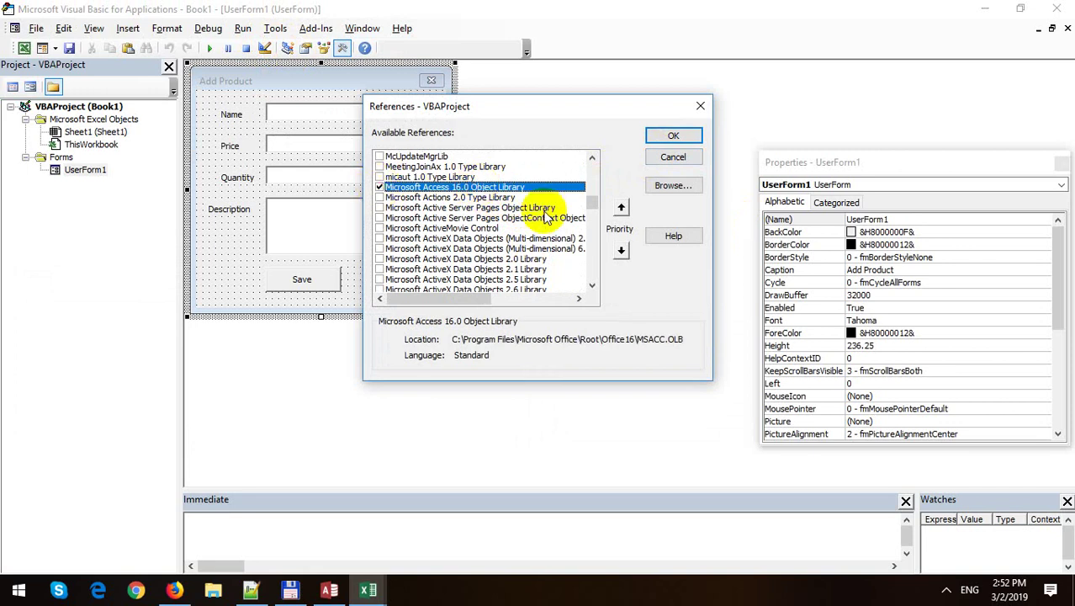
# Tick Microsoft ActiveX Data Objects 6.1 Library and confirm the references with OK.
pyautogui.scroll(-1, 530, 211)
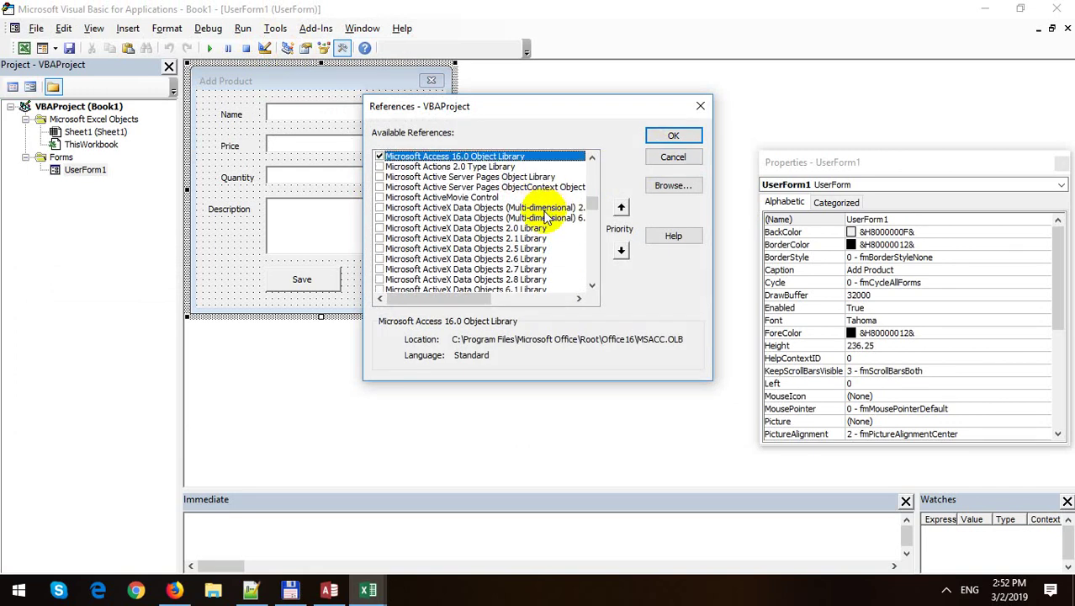
pyautogui.scroll(-1, 539, 265)
pyautogui.click(543, 260)
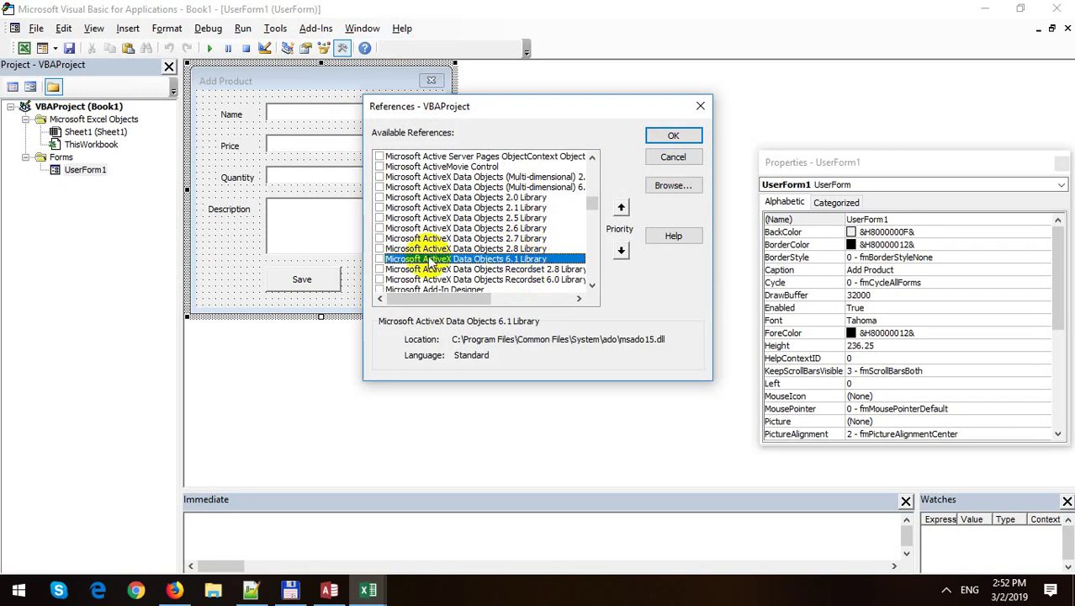
pyautogui.click(379, 259)
pyautogui.click(660, 136)
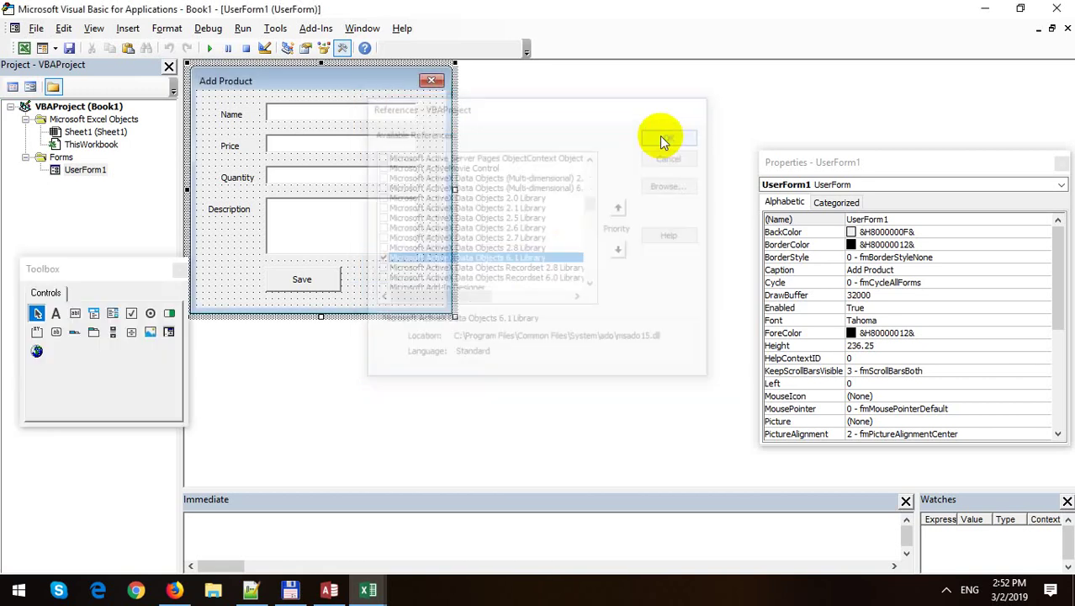
# Create the Save button's click handler and declare name As String and price As Double.
pyautogui.doubleClick(322, 280)
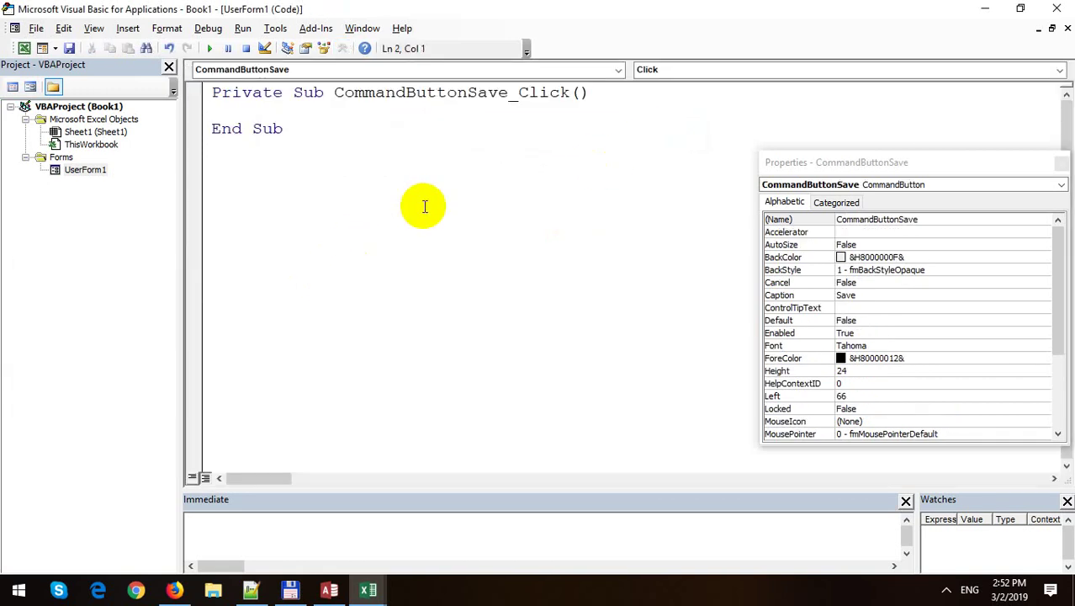
pyautogui.write('dim nam')
pyautogui.write('e as stri')
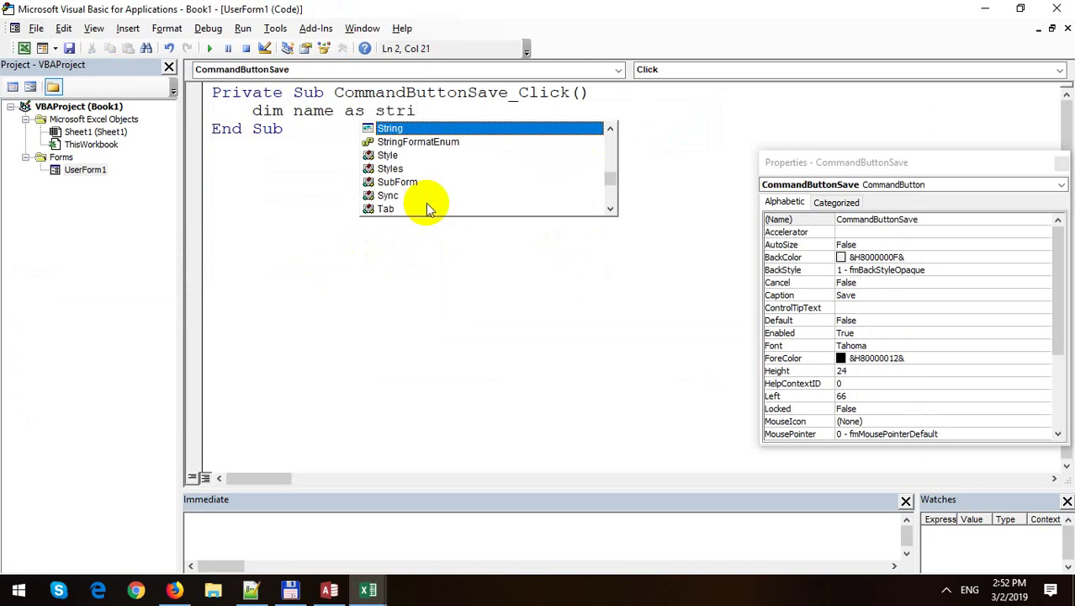
pyautogui.press('Return')
pyautogui.write('dimpric')
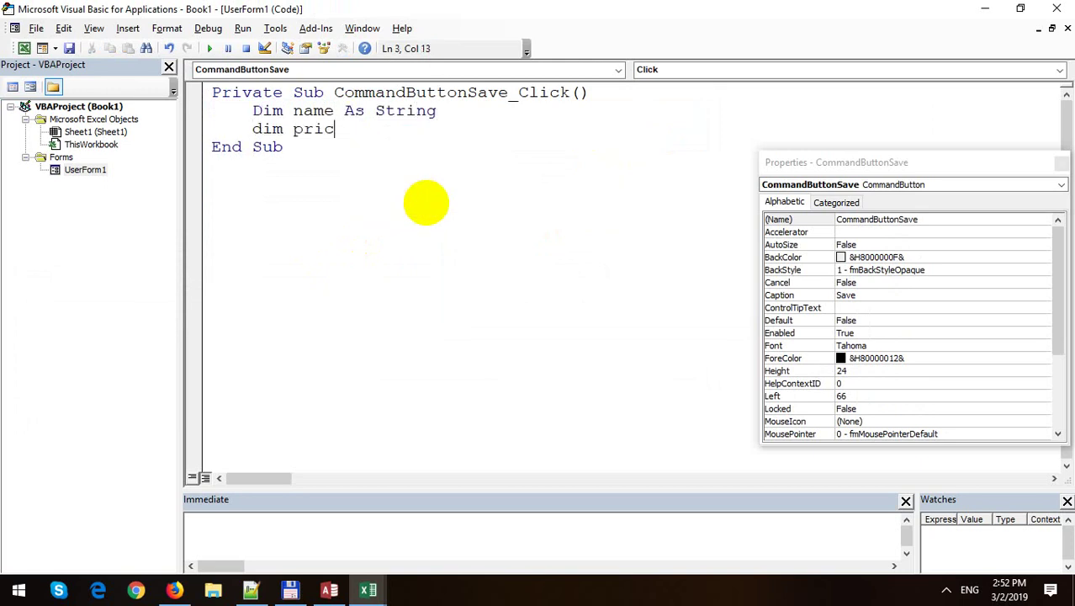
pyautogui.write('as')
pyautogui.write('s doi')
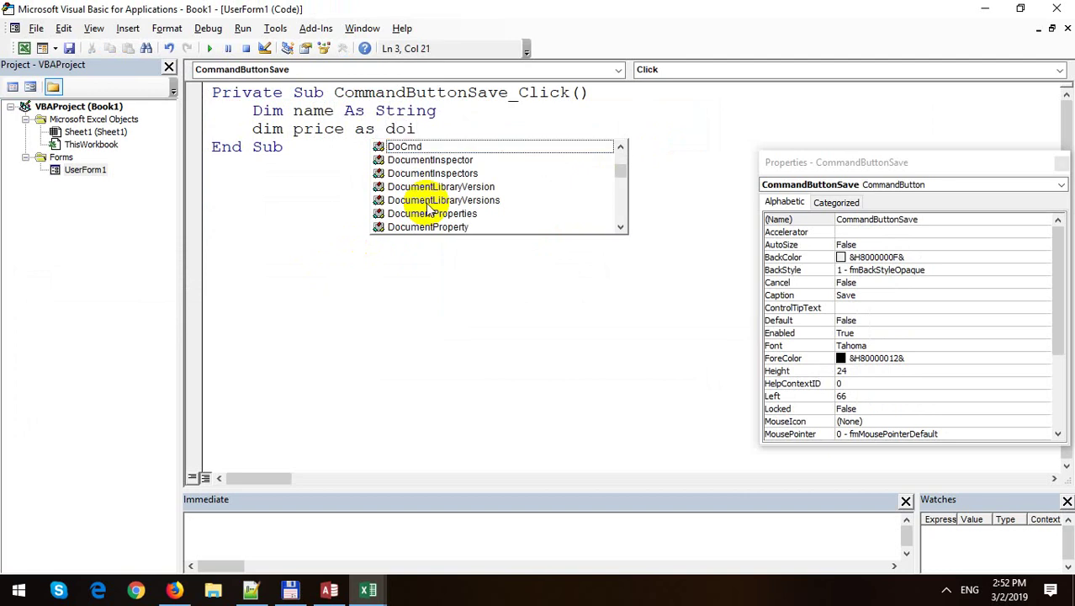
pyautogui.press('BackSpace')
pyautogui.write('u')
pyautogui.press('Tab')
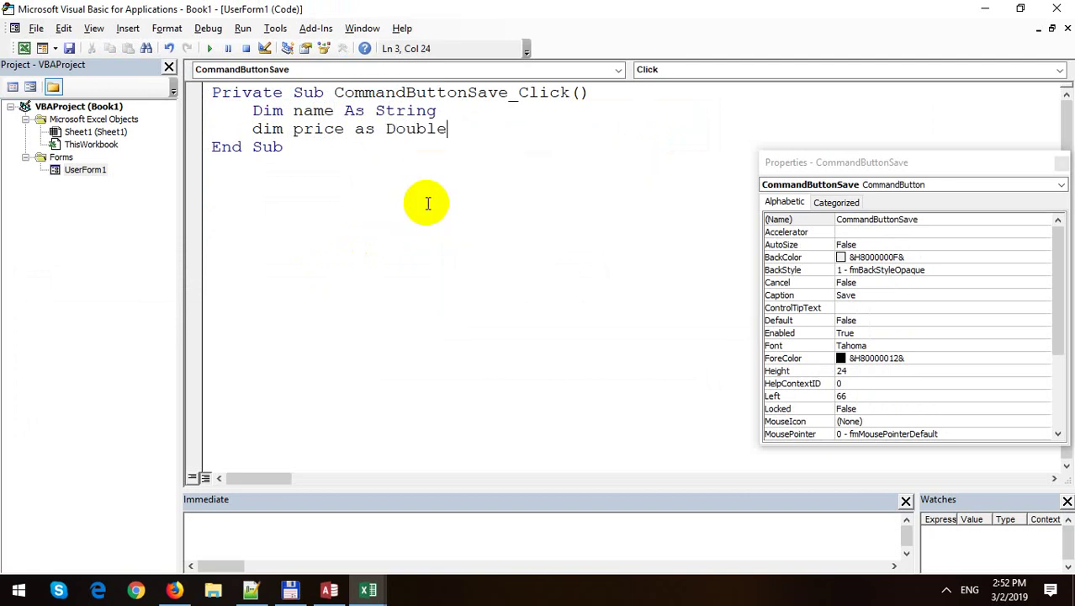
pyautogui.press('Return')
# Declare quantity As Integer and description As String in the handler.
pyautogui.write('ce')
pyautogui.press('BackSpace')
pyautogui.press('BackSpace')
pyautogui.press('BackSpace')
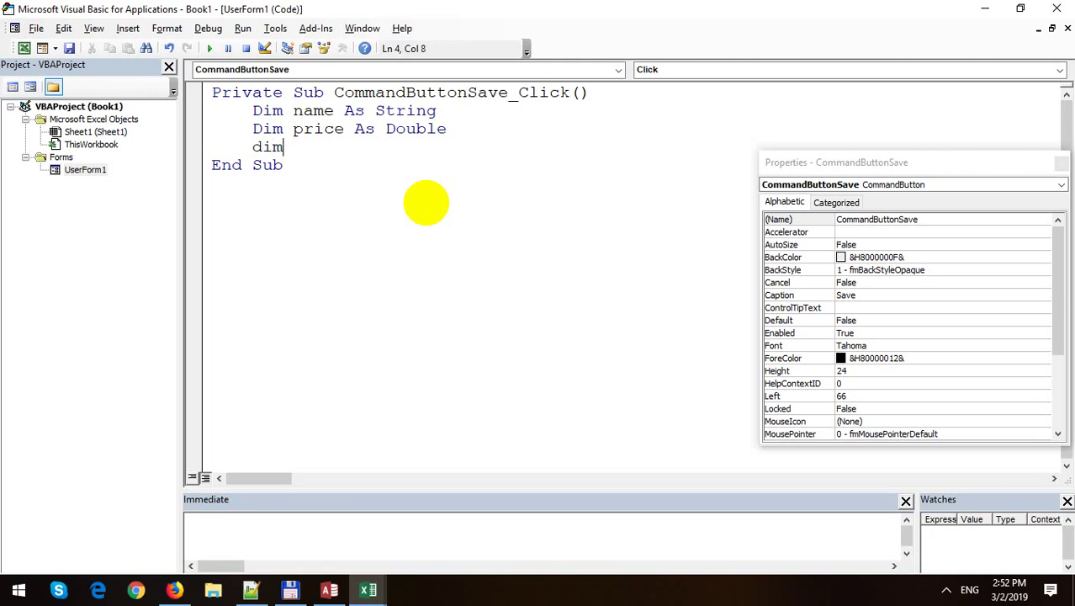
pyautogui.write(' q')
pyautogui.write('as n')
pyautogui.press('BackSpace')
pyautogui.write('int')
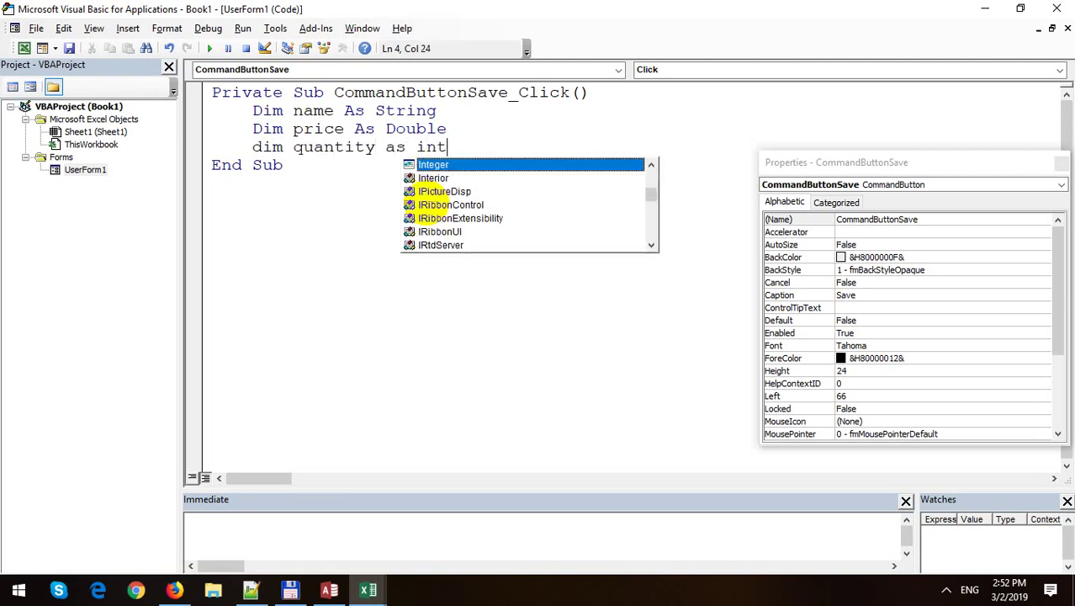
pyautogui.press('Tab')
pyautogui.press('Return')
pyautogui.write('scr')
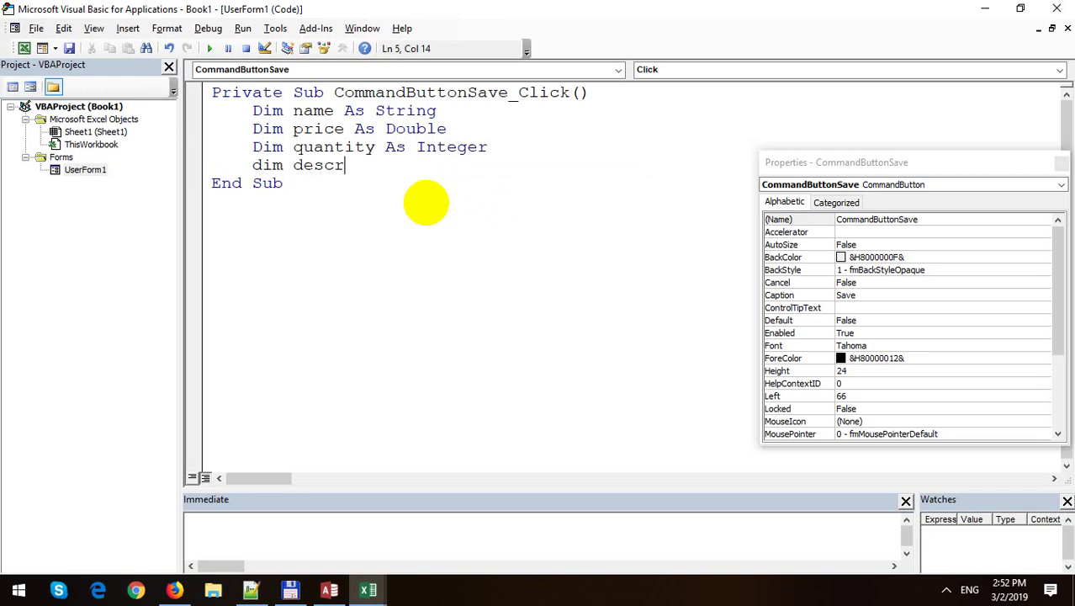
pyautogui.write('ipti')
pyautogui.write('on as str')
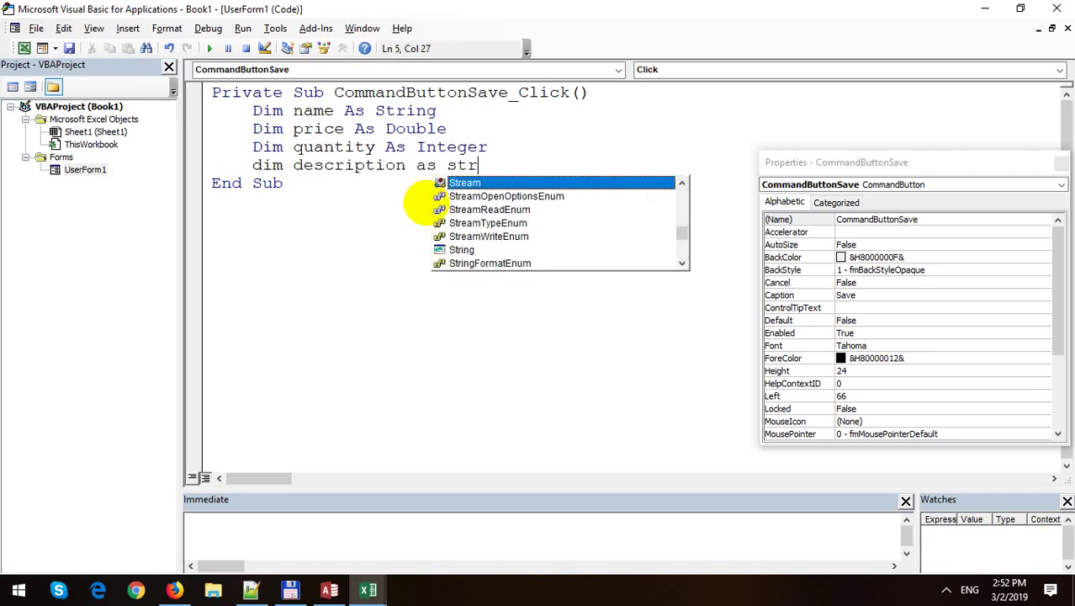
pyautogui.press('Return')
pyautogui.press('BackSpace')
pyautogui.press('BackSpace')
pyautogui.press('BackSpace')
pyautogui.press('BackSpace')
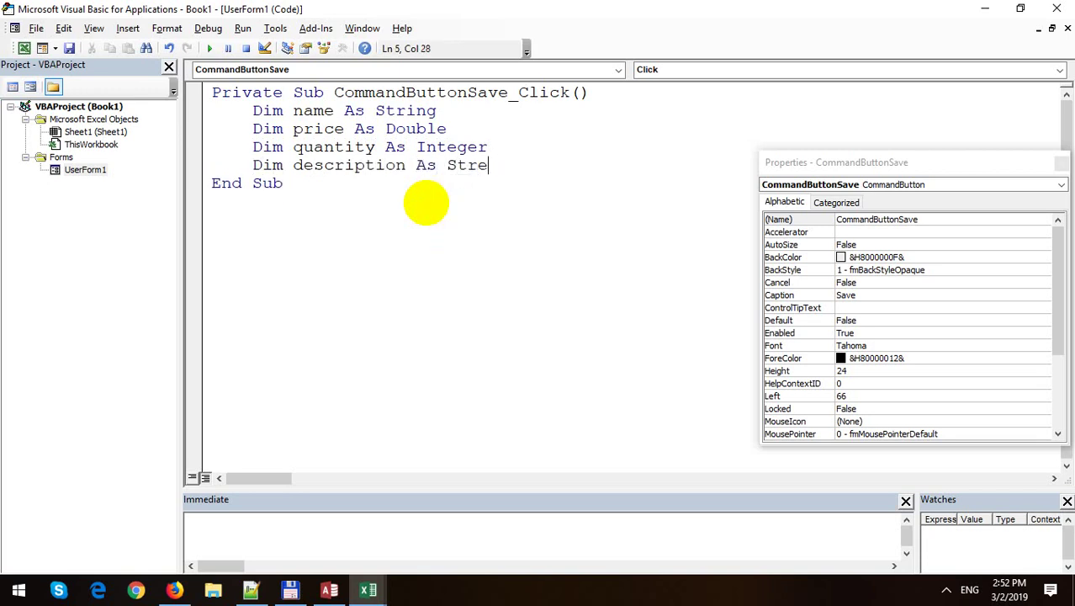
pyautogui.write('in')
pyautogui.press('Return')
pyautogui.press('Return')
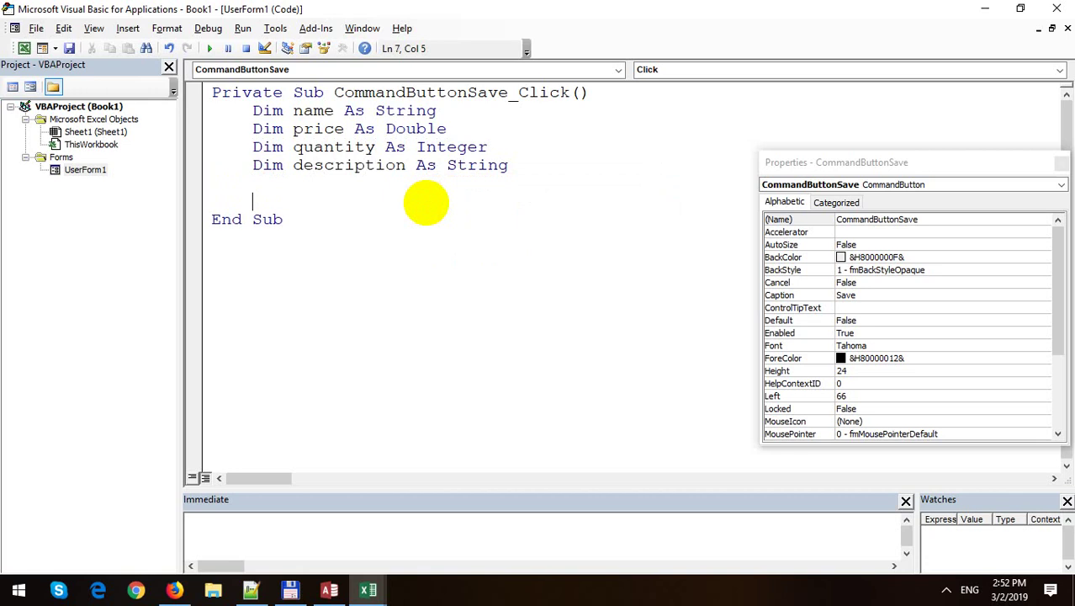
pyautogui.press('Return')
pyautogui.write('name = text')
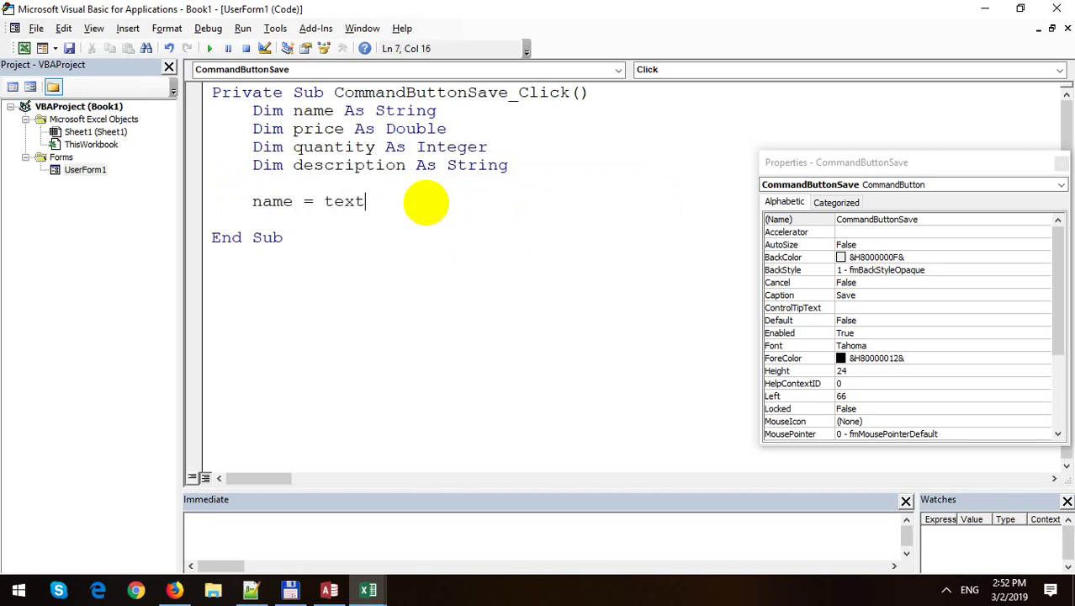
# Assign name = TextBoxName.Value in the Save handler.
pyautogui.hotkey('ctrl', 'space')
pyautogui.press('Down')
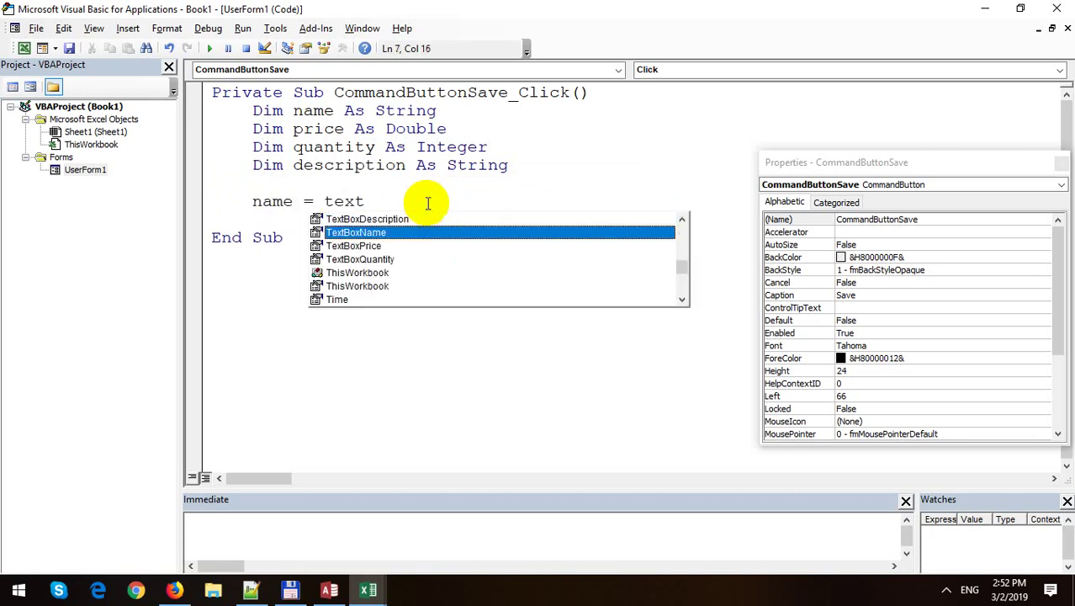
pyautogui.press('Tab')
pyautogui.write('.te')
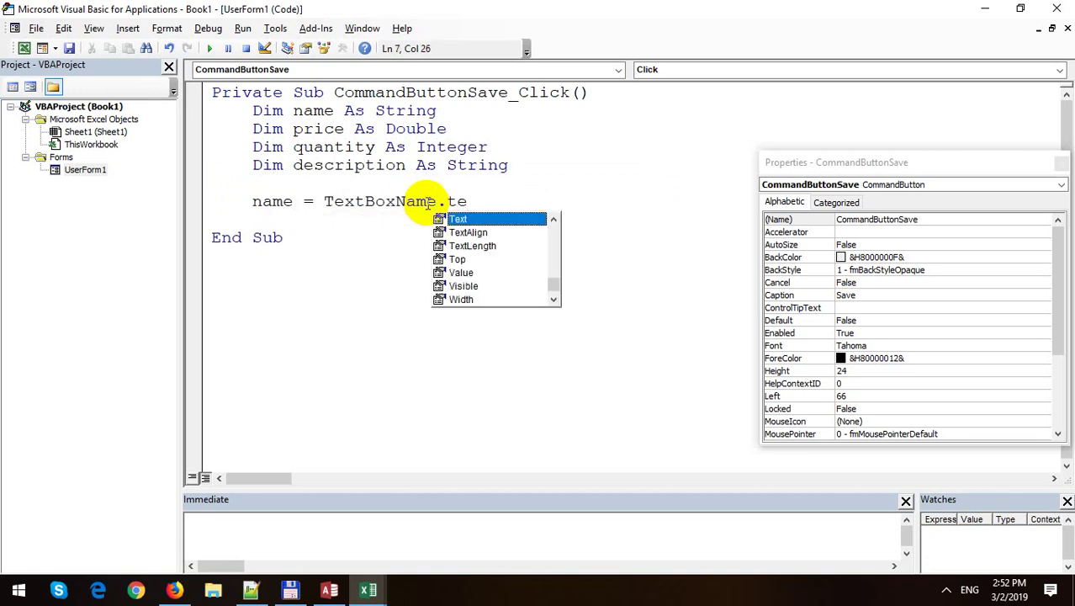
pyautogui.press('BackSpace')
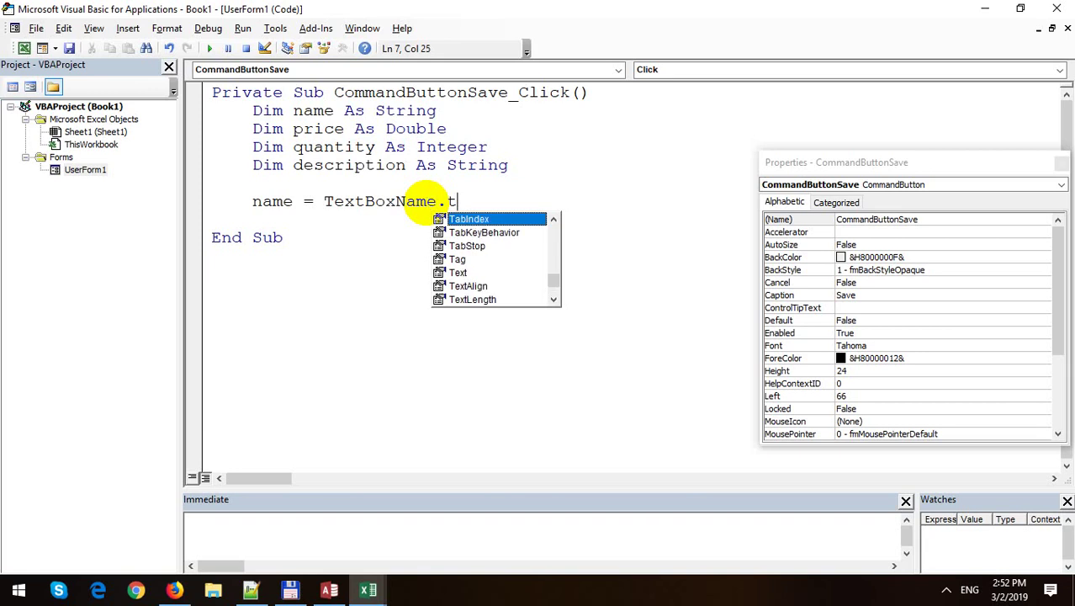
pyautogui.press('BackSpace')
pyautogui.write('v')
pyautogui.press('Tab')
pyautogui.press('Return')
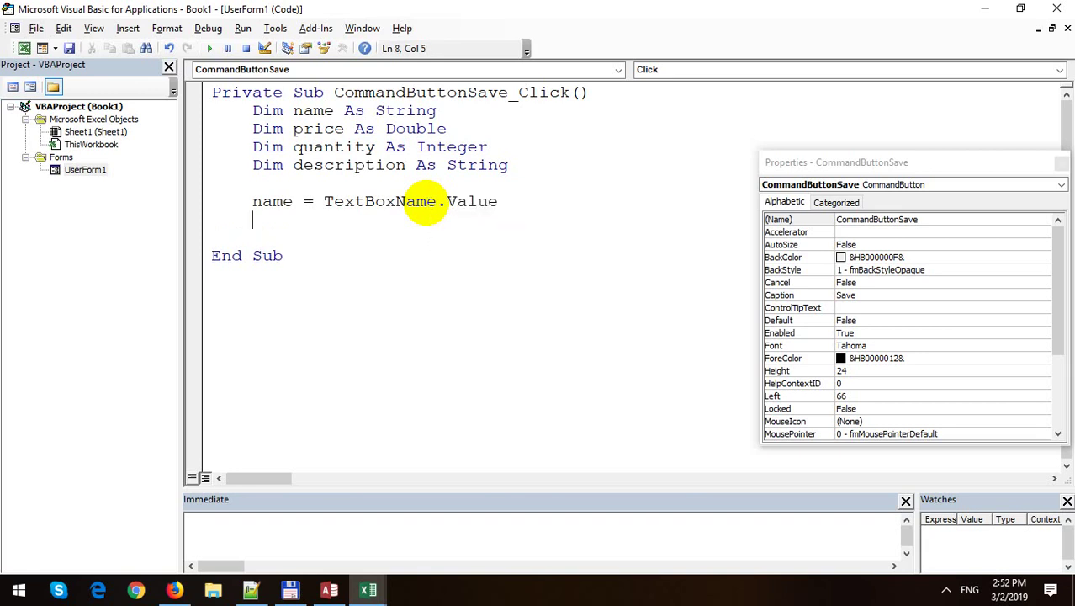
pyautogui.click(515, 204)
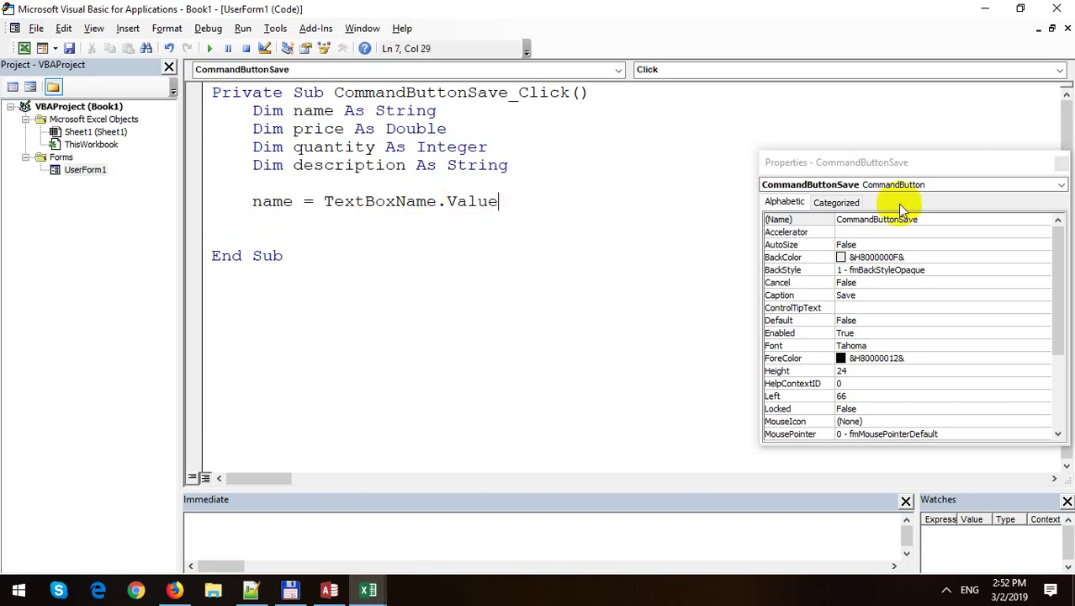
pyautogui.click(1062, 165)
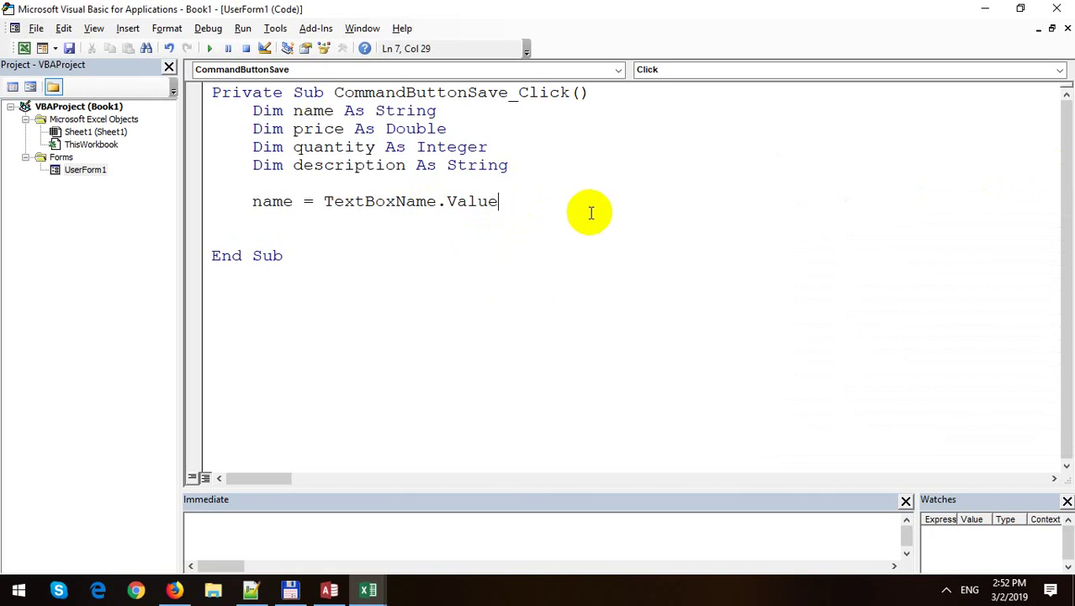
# Assign price = CDbl(TextBoxPrice.Value).
pyautogui.write('price =')
pyautogui.write('Db')
pyautogui.press('BackSpace')
pyautogui.press('BackSpace')
pyautogui.press('BackSpace')
pyautogui.hotkey('ctrl', 'space')
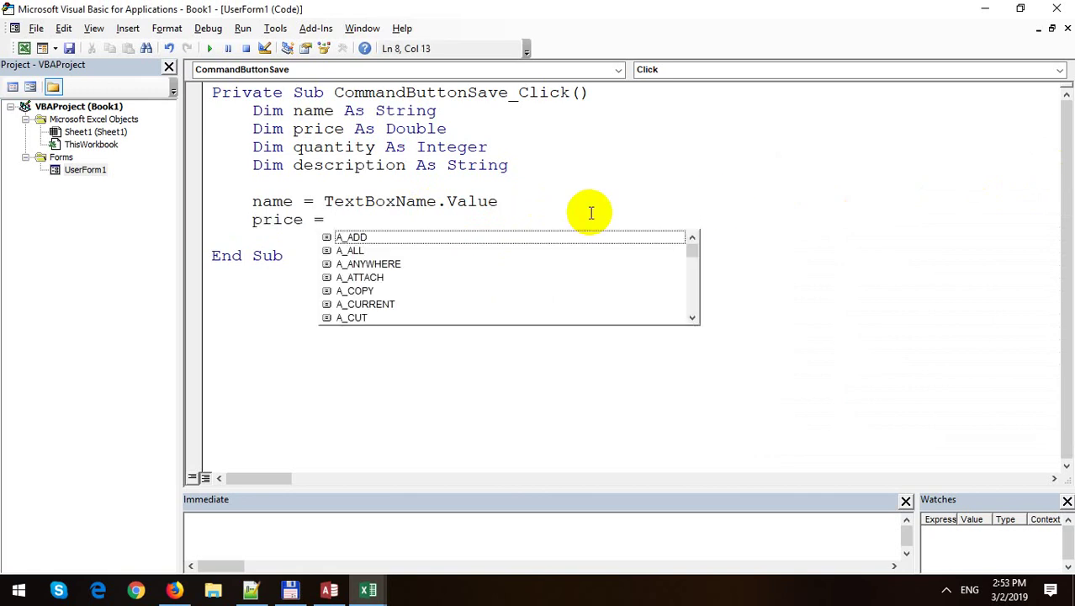
pyautogui.write('CD')
pyautogui.press('Tab')
pyautogui.press('BackSpace')
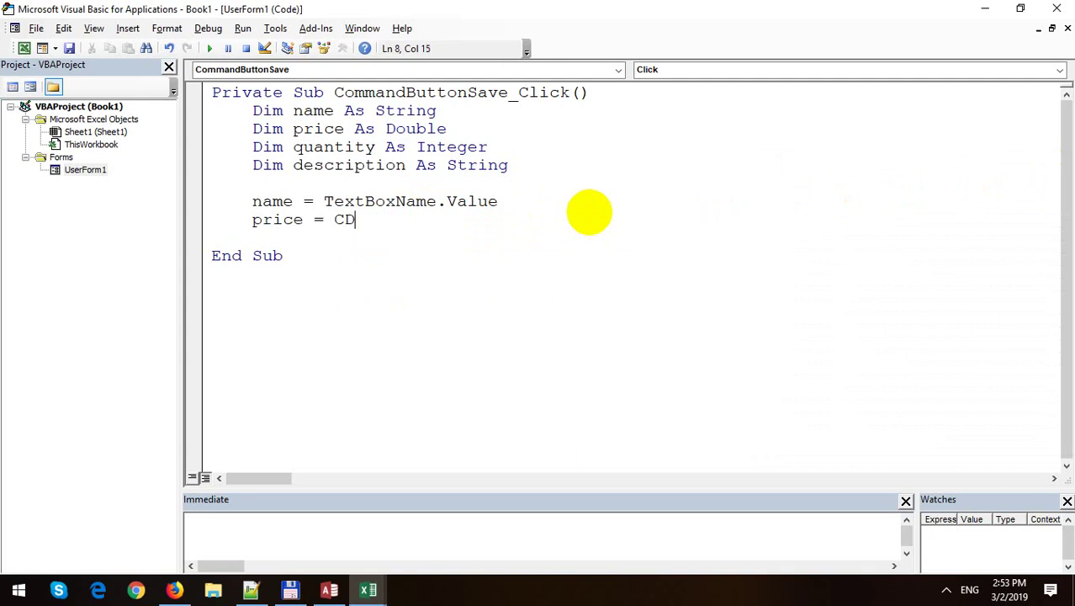
pyautogui.hotkey('ctrl', 'space')
pyautogui.write('b')
pyautogui.press('Tab')
pyautogui.write('text')
pyautogui.hotkey('ctrl', 'space')
pyautogui.press('Down')
pyautogui.press('Down')
pyautogui.write('.')
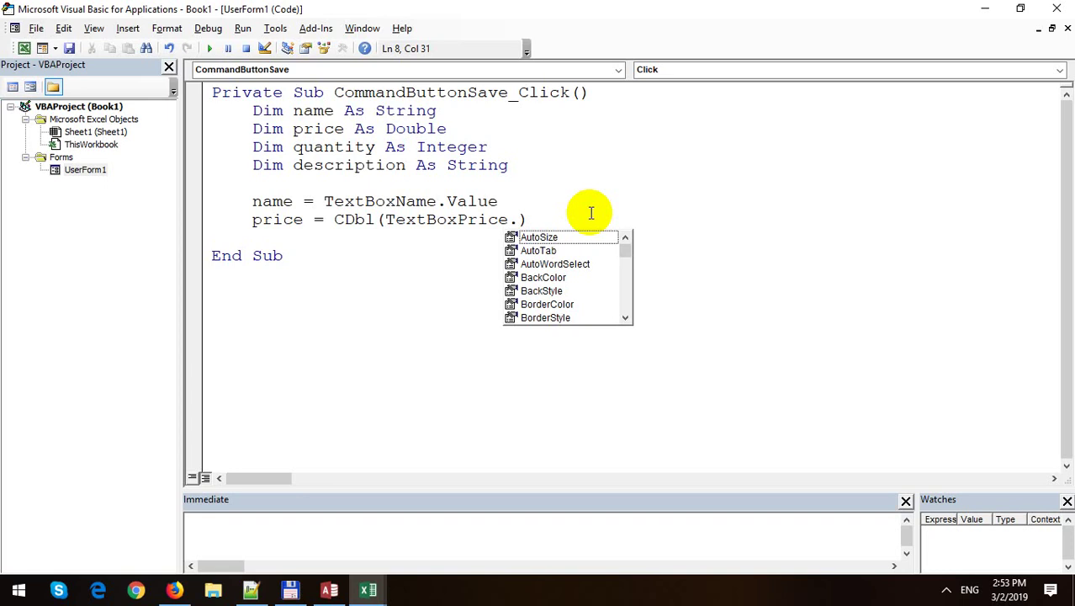
pyautogui.write('va')
pyautogui.press('Tab')
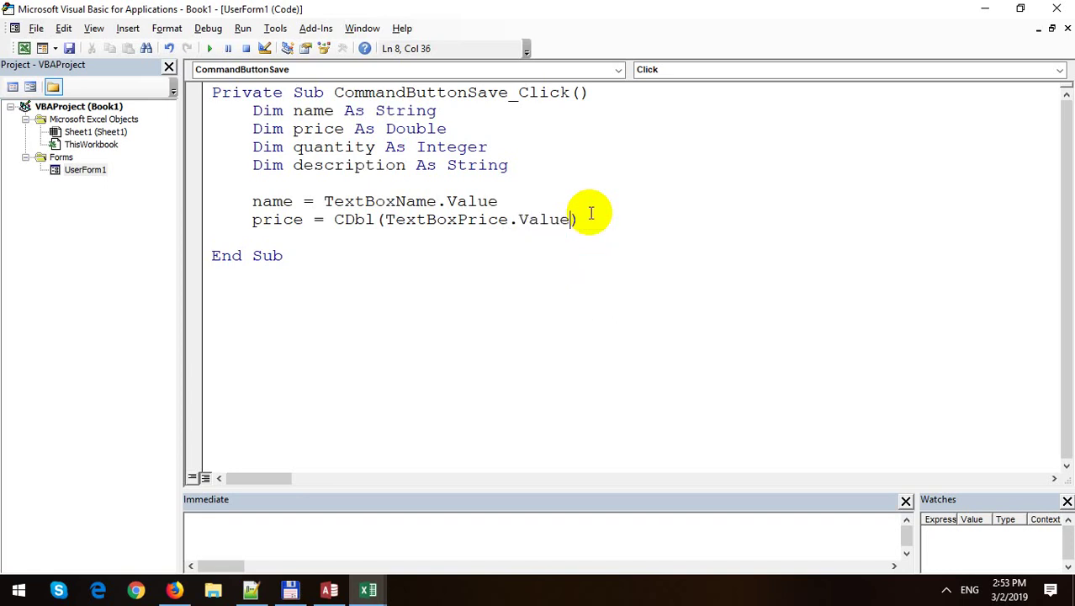
pyautogui.click(589, 187)
# Test-run the form with name 'a' and price 3, Save, close it, and reopen the Save code.
pyautogui.click(210, 48)
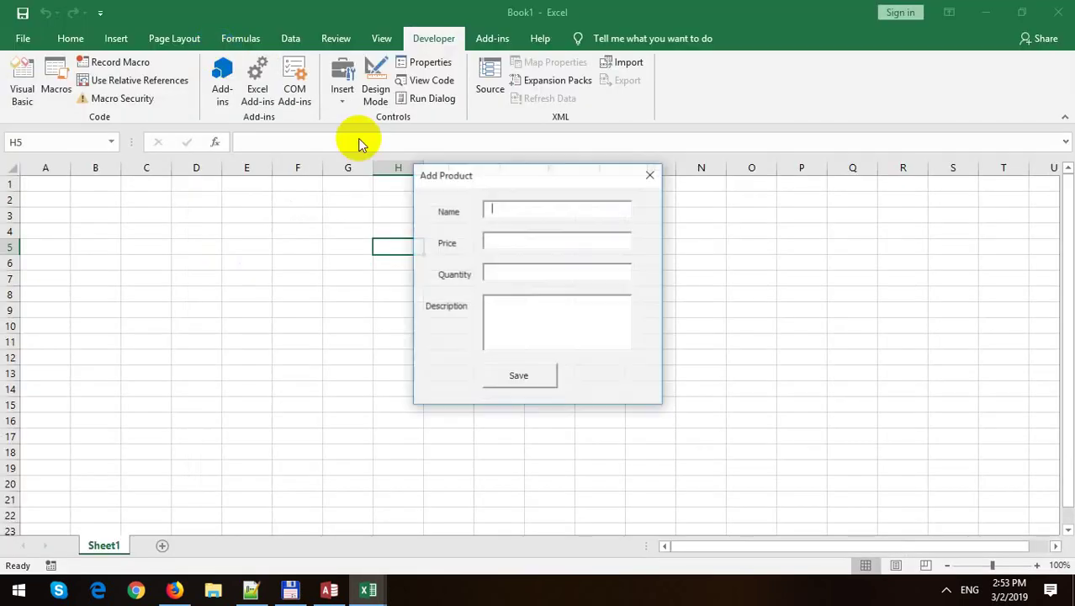
pyautogui.write('a')
pyautogui.click(523, 244)
pyautogui.write('3')
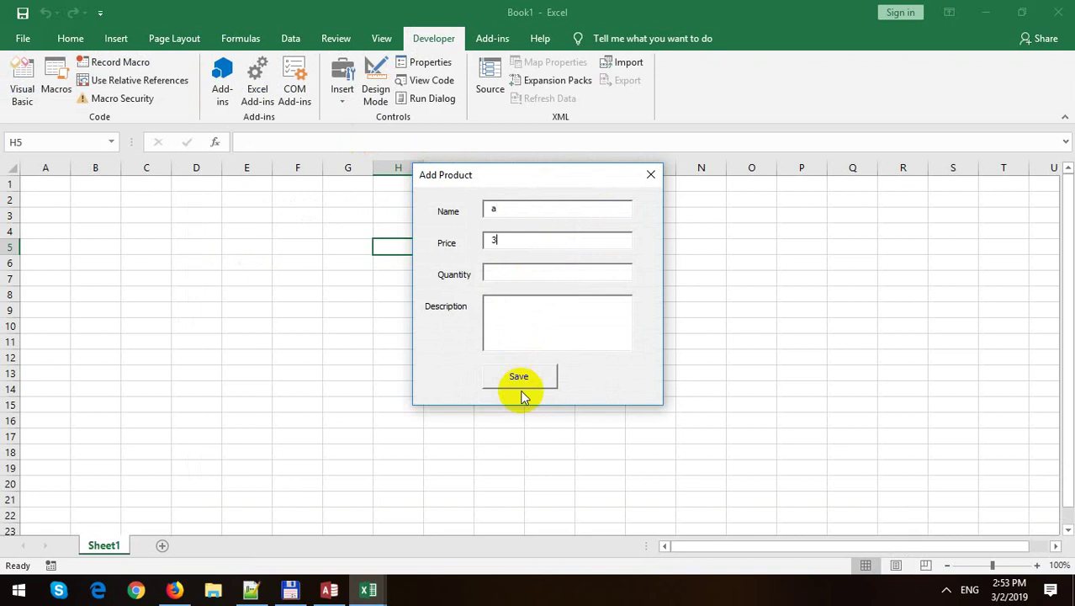
pyautogui.click(521, 379)
pyautogui.click(642, 187)
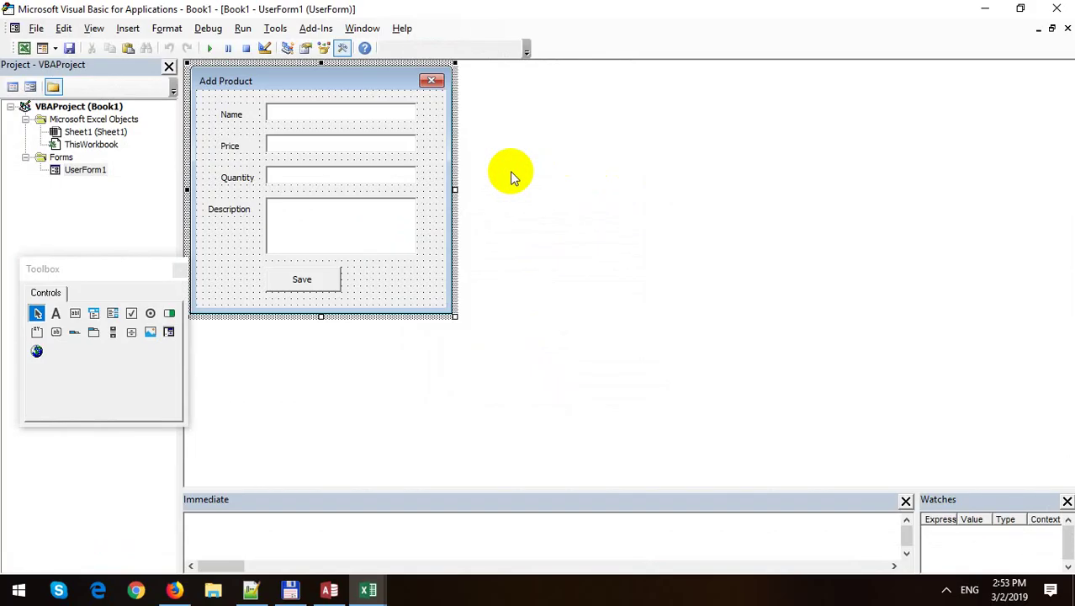
pyautogui.doubleClick(326, 276)
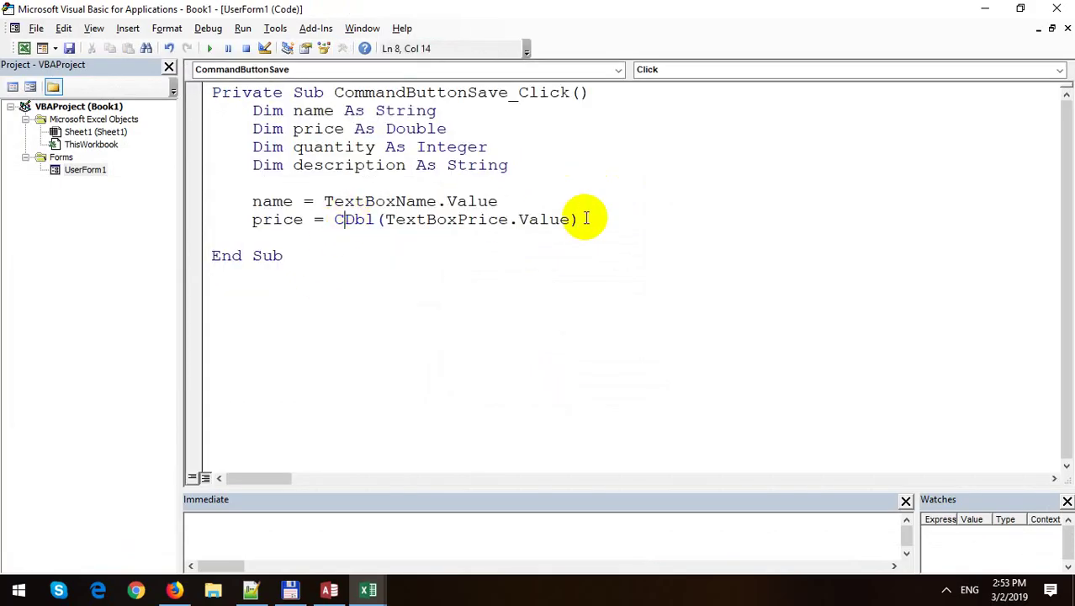
# Add the line quantity = CInt(TextBoxQuantity.Value) below the price assignment.
pyautogui.click(614, 220)
pyautogui.press('Return')
pyautogui.write('qian')
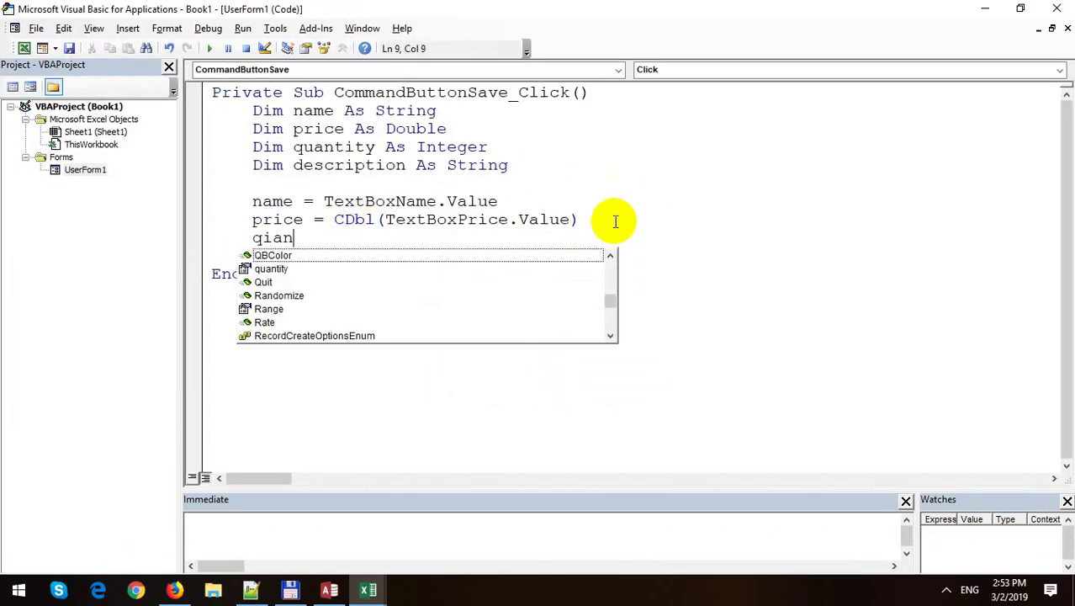
pyautogui.press('BackSpace')
pyautogui.press('BackSpace')
pyautogui.press('BackSpace')
pyautogui.write('uantity =')
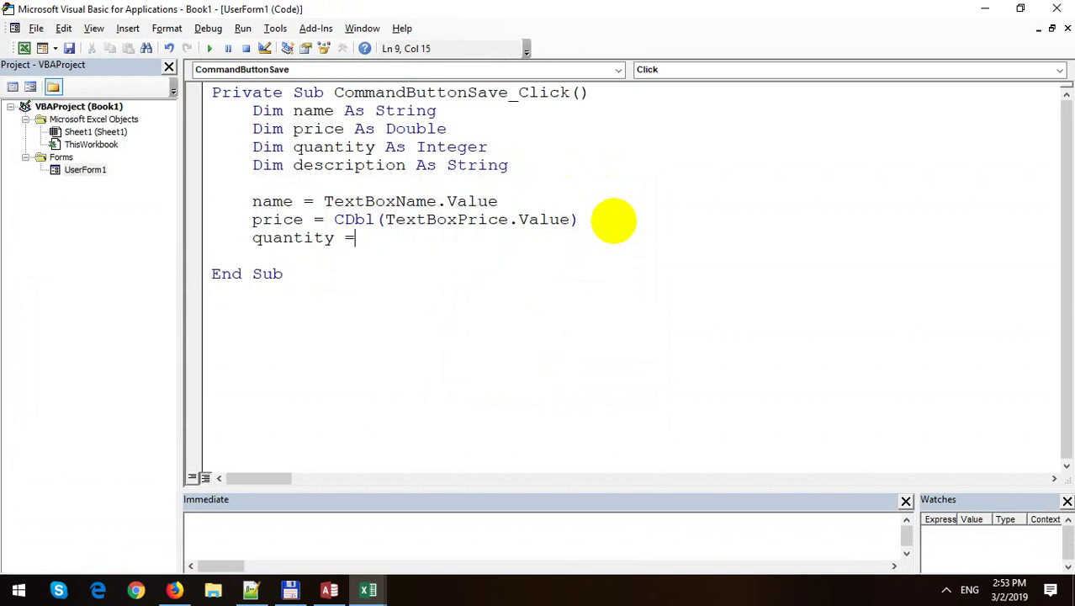
pyautogui.write(' CInt(')
pyautogui.press('Left')
pyautogui.write('text')
pyautogui.hotkey('ctrl', 'space')
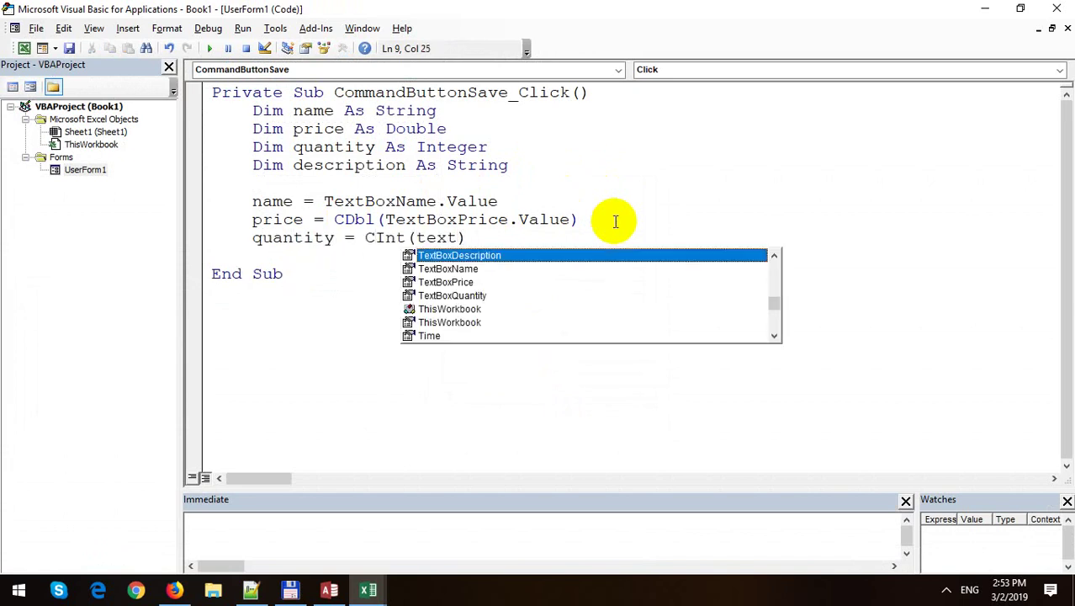
pyautogui.press('Down')
pyautogui.press('Down')
pyautogui.press('Down')
pyautogui.write('.v')
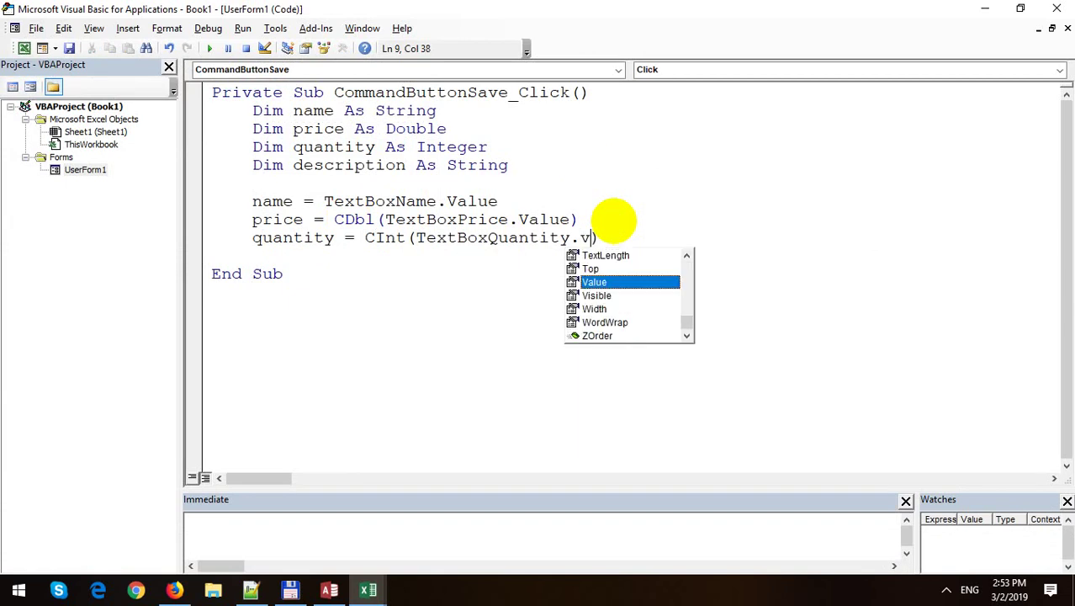
pyautogui.press('Tab')
# Add the line description = TextBoxDescription.Value.
pyautogui.press('Return')
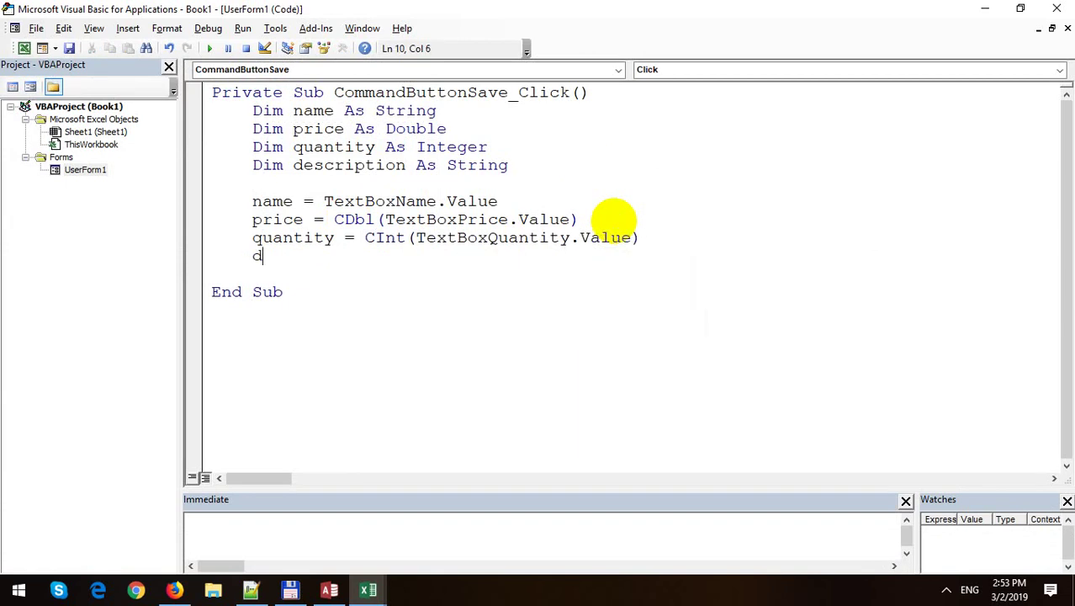
pyautogui.hotkey('ctrl', 'space')
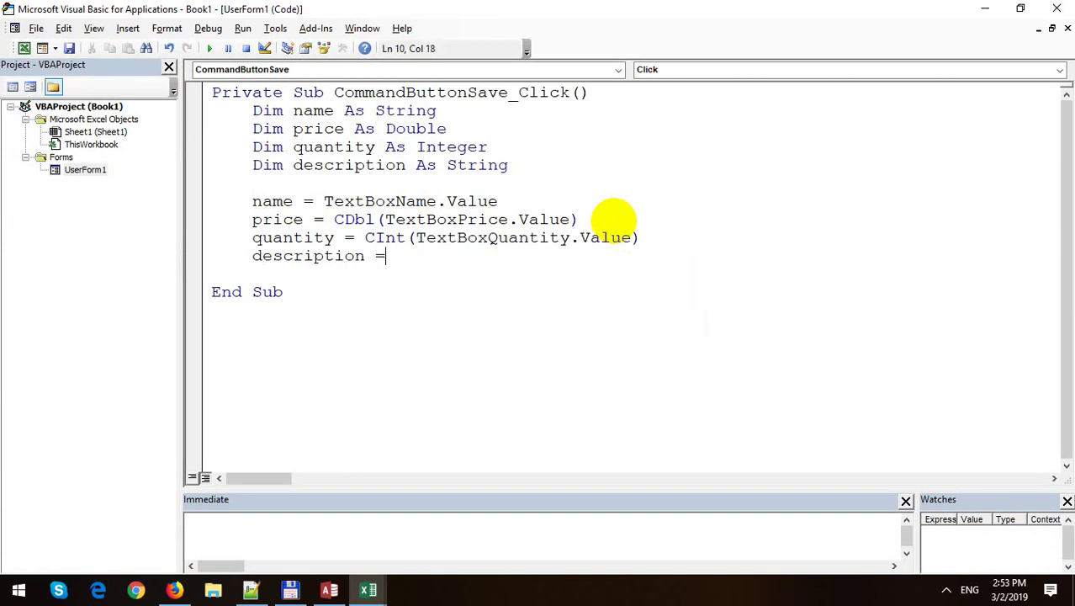
pyautogui.write('text')
pyautogui.hotkey('ctrl', 'space')
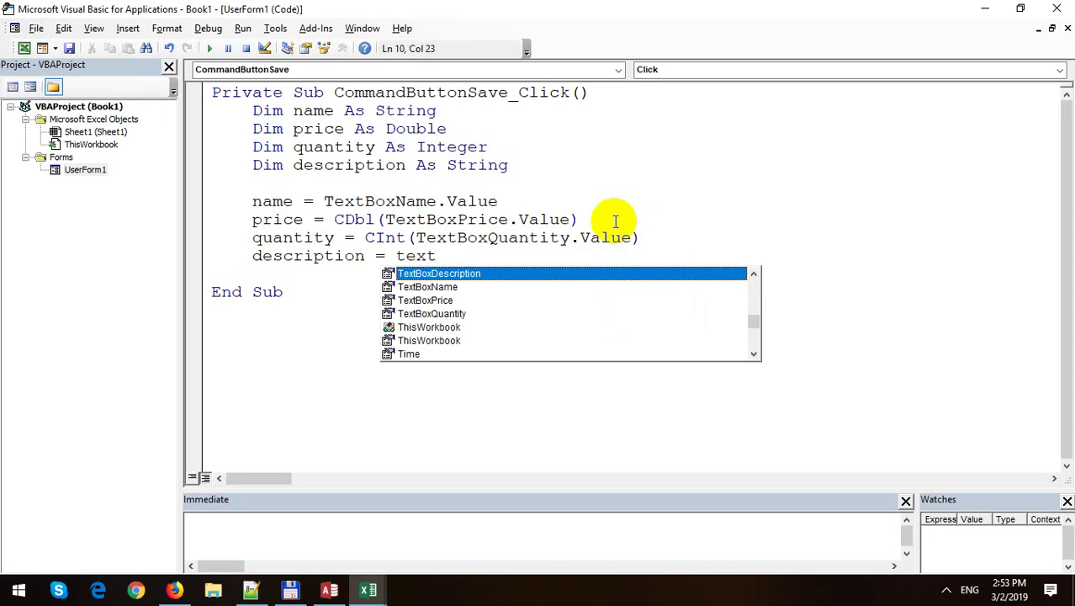
pyautogui.press('Tab')
pyautogui.write('.v')
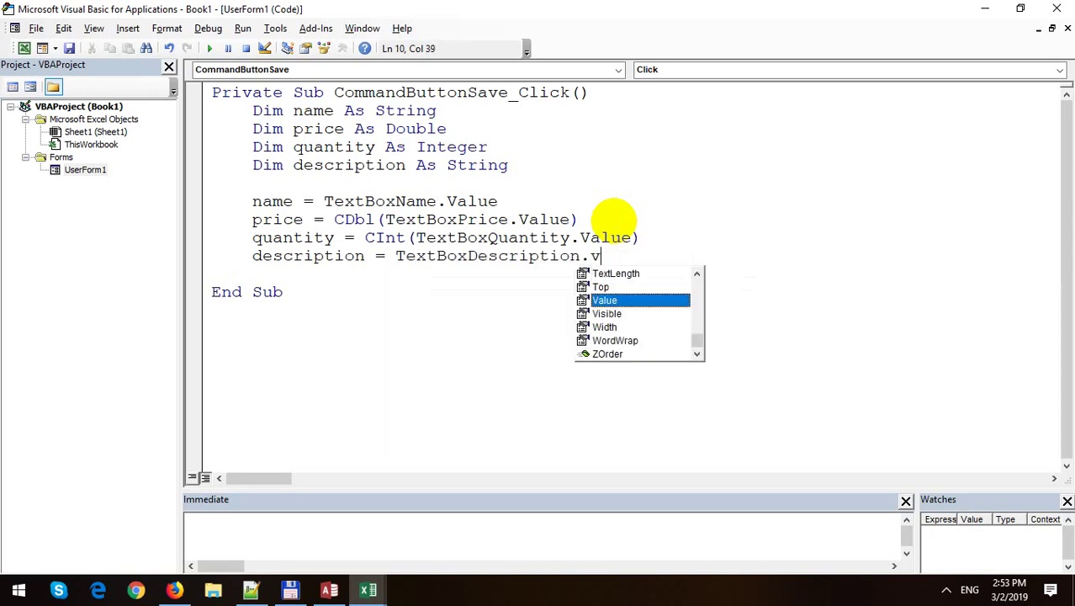
pyautogui.press('Tab')
pyautogui.press('Return')
pyautogui.press('Return')
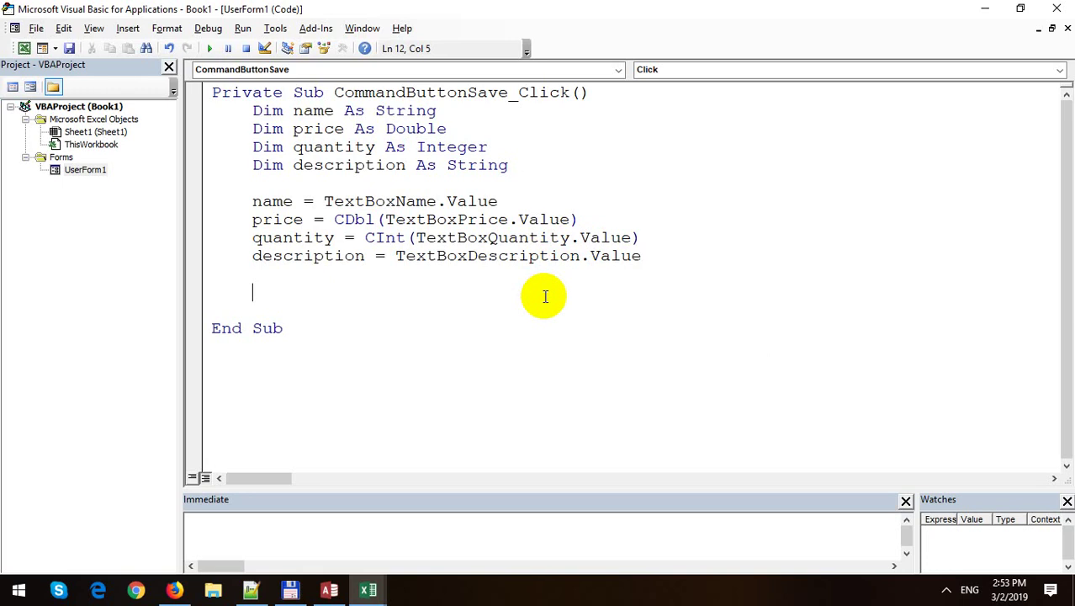
# Declare con As ADODB.Connection, set it to a New ADODB.Connection, and begin con.Open.
pyautogui.write('dim con as')
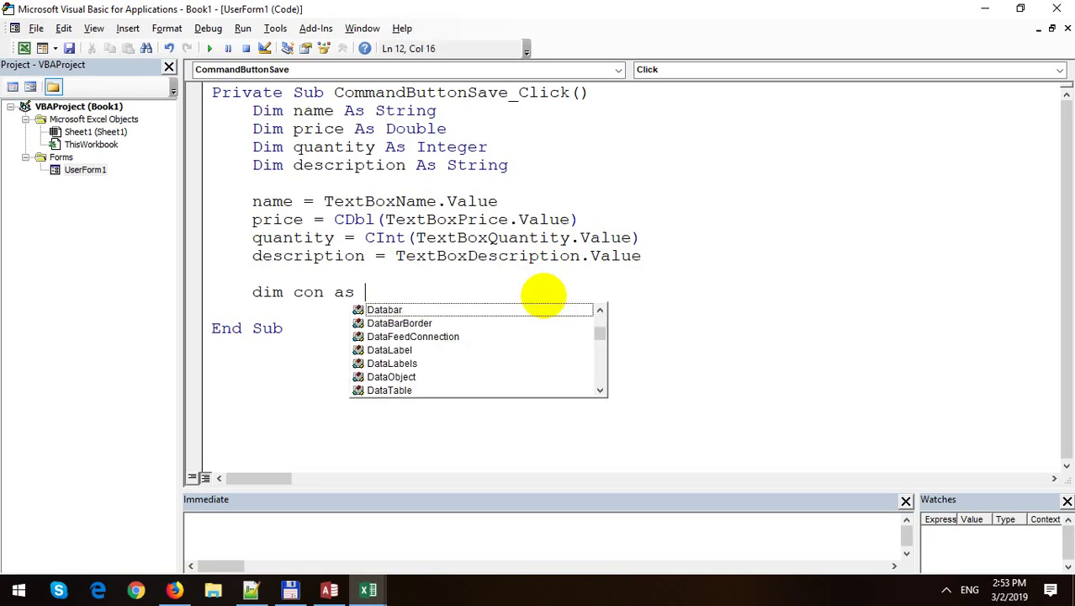
pyautogui.write(' ADoDB.co')
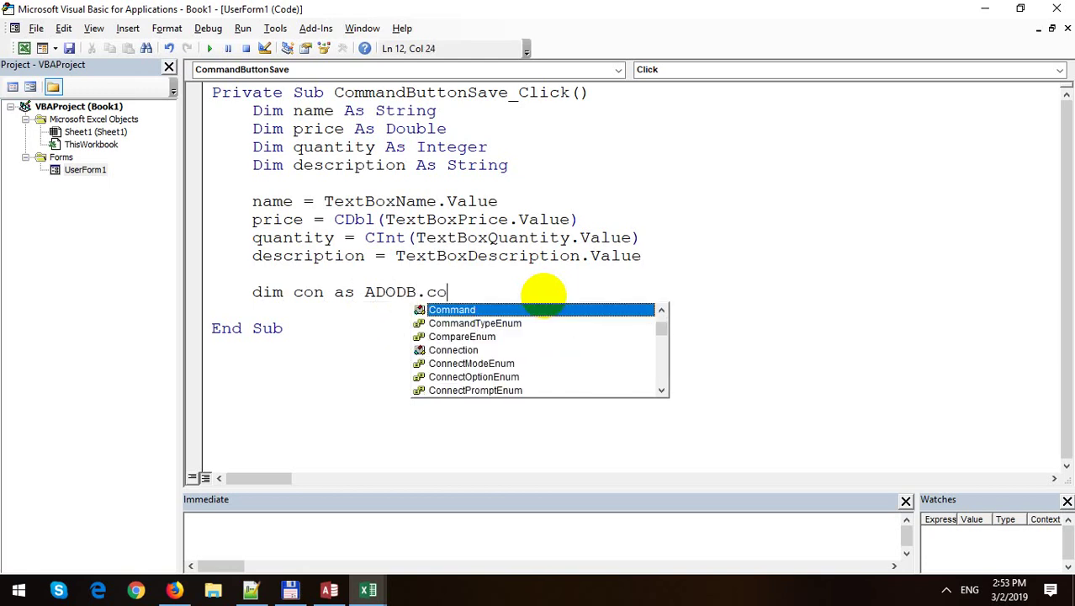
pyautogui.write('n')
pyautogui.press('Tab')
pyautogui.press('Return')
pyautogui.write('set')
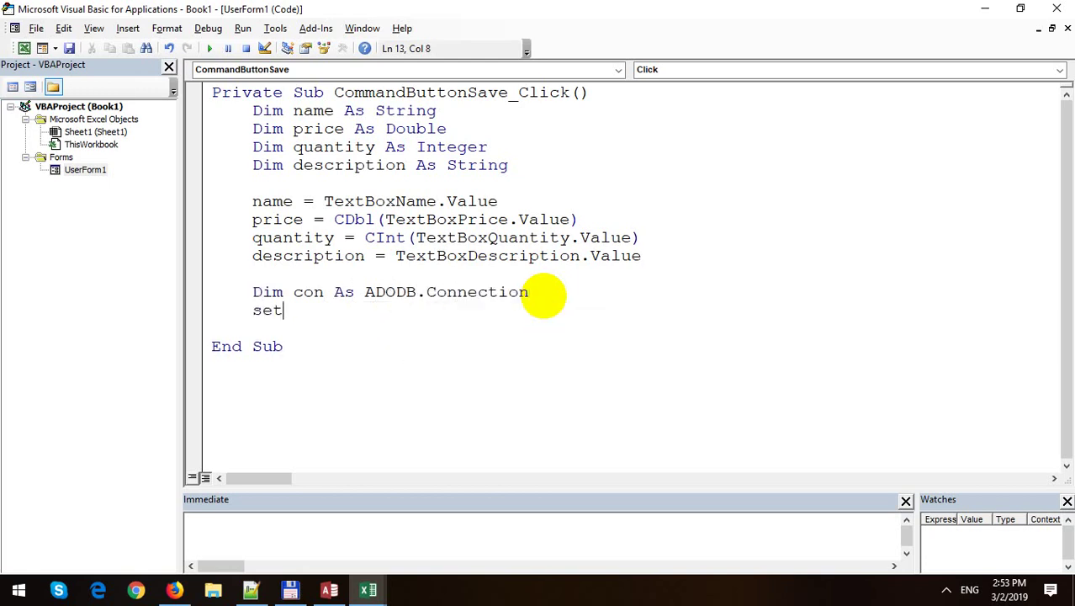
pyautogui.write(' con = new a')
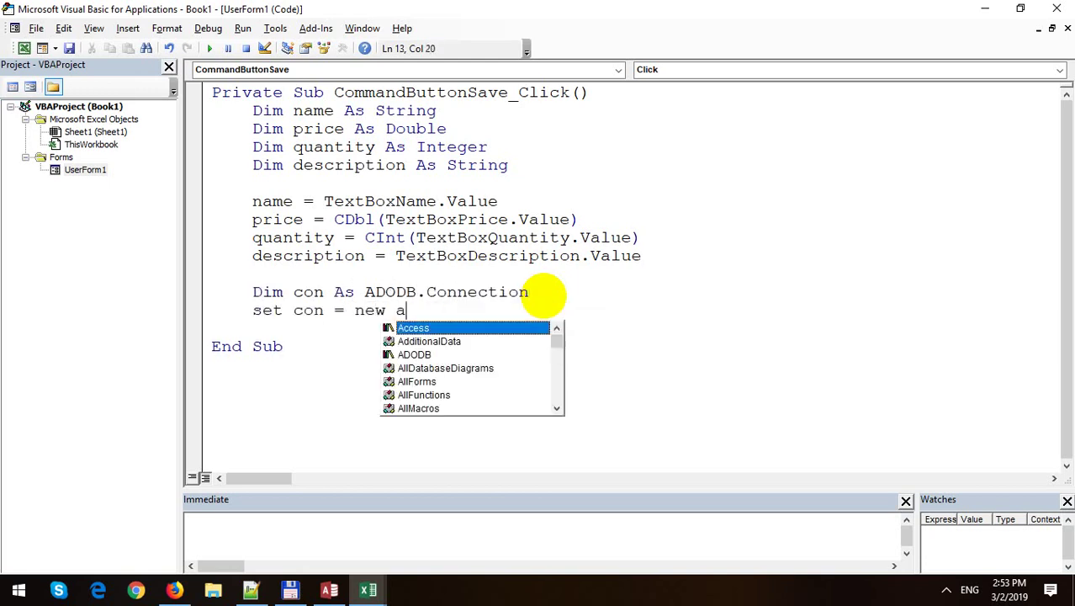
pyautogui.write('dodb.con')
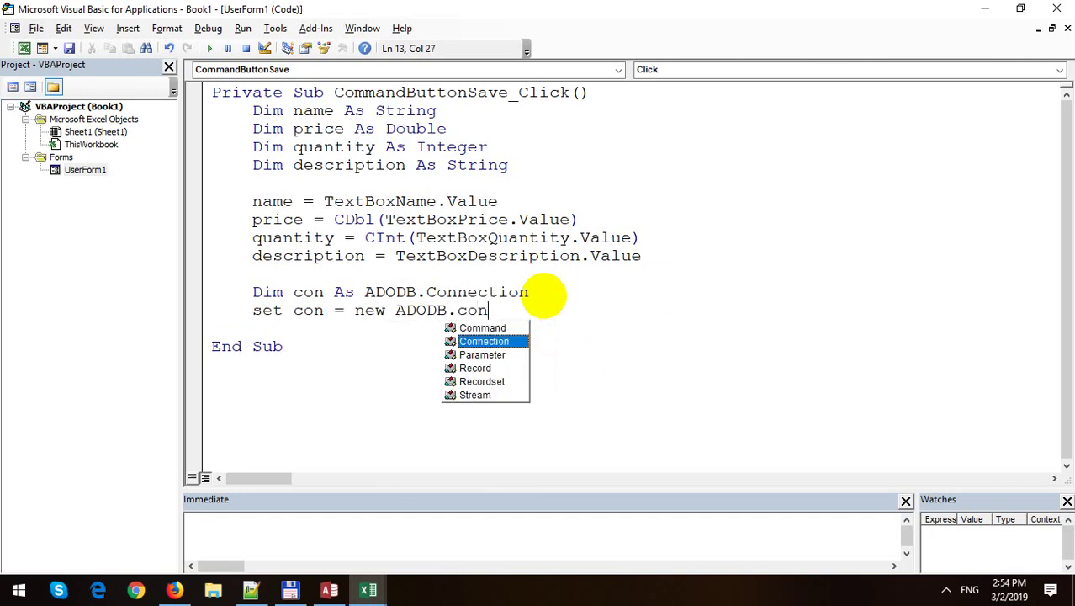
pyautogui.press('Tab')
pyautogui.press('Return')
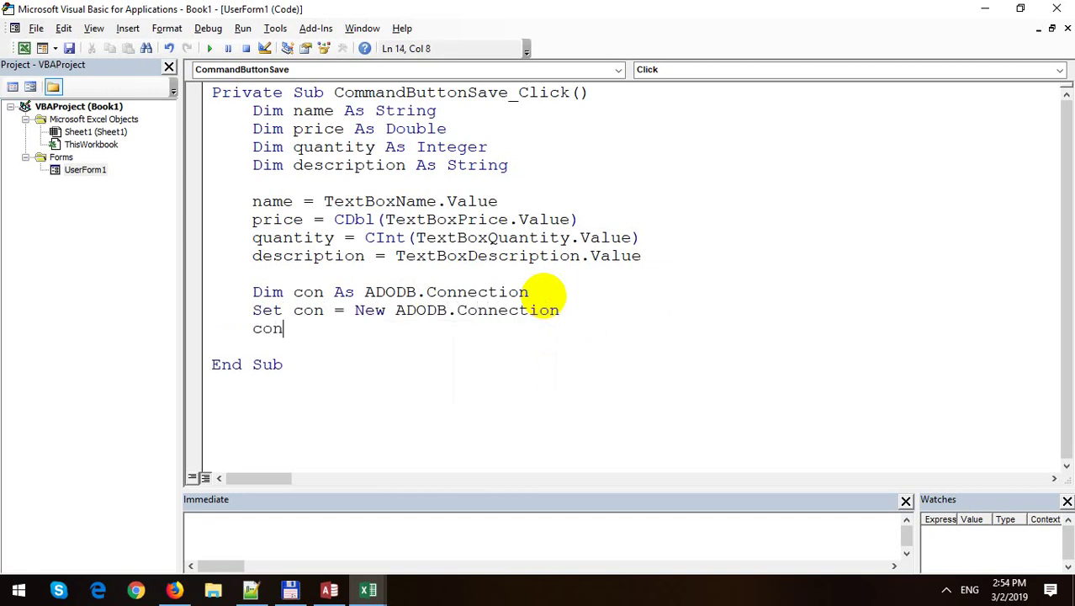
pyautogui.write('.o')
pyautogui.press('Tab')
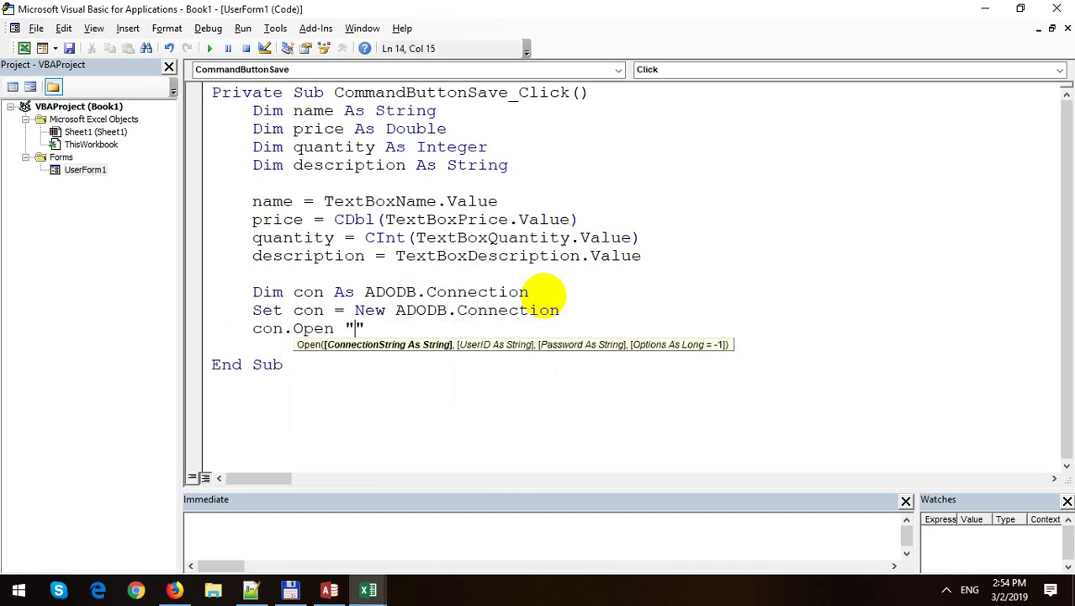
# Copy the Access connection string from Notepad++ into the con.Open code.
pyautogui.click(251, 589)
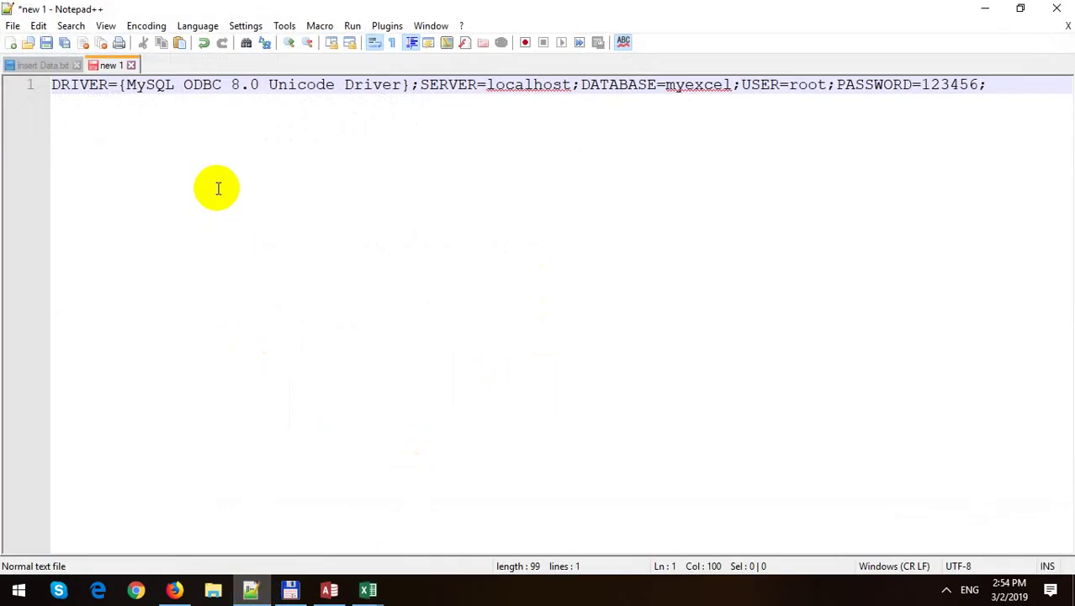
pyautogui.hotkey('ctrl', 'a')
pyautogui.hotkey('ctrl', 'c')
pyautogui.hotkey('alt', 'Tab')
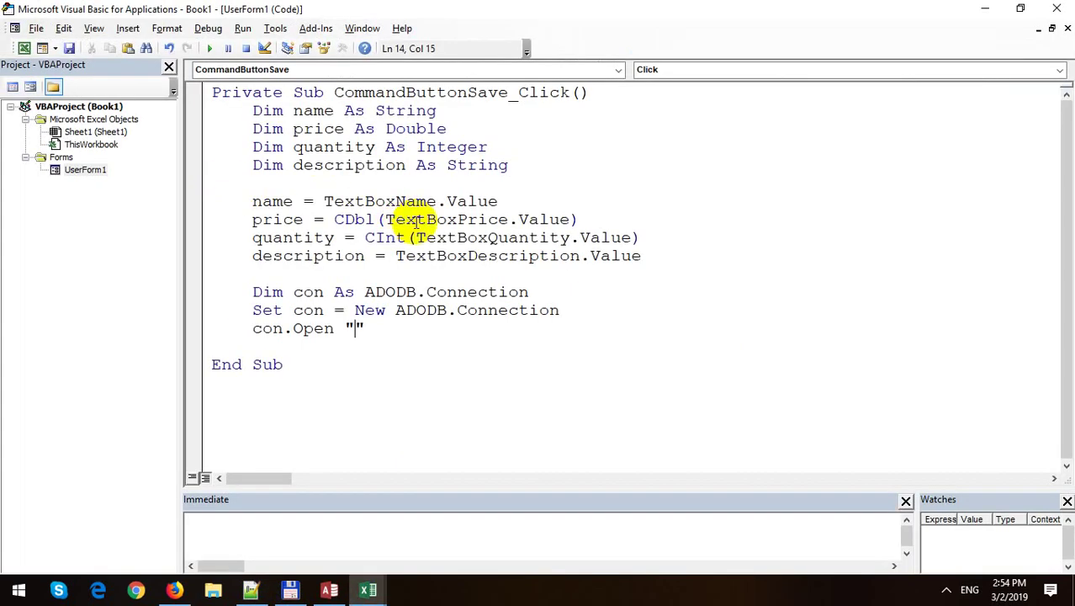
pyautogui.hotkey('ctrl', 'v')
pyautogui.click(540, 261)
pyautogui.click(169, 66)
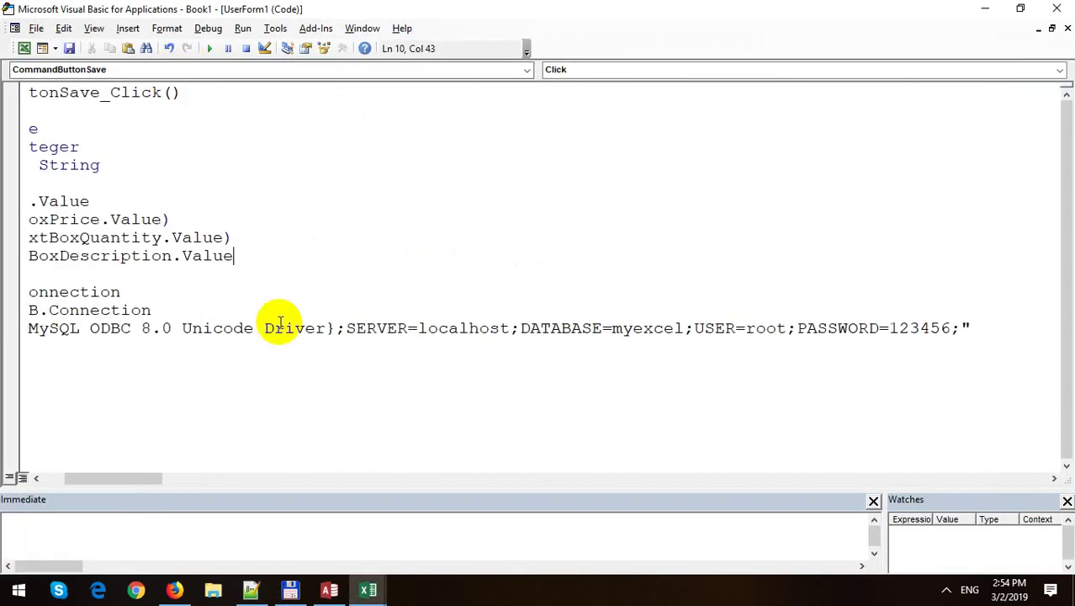
pyautogui.moveTo(119, 481)
pyautogui.mouseDown()
pyautogui.moveTo(93, 487)
pyautogui.moveTo(122, 495)
pyautogui.mouseUp()
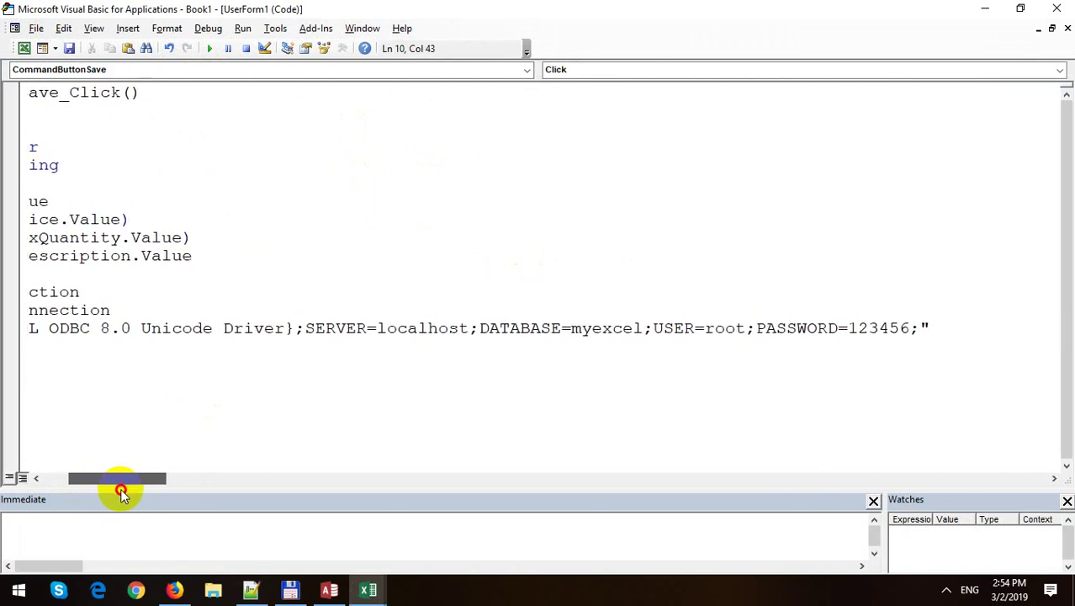
pyautogui.moveTo(121, 493); pyautogui.dragTo(12, 475)
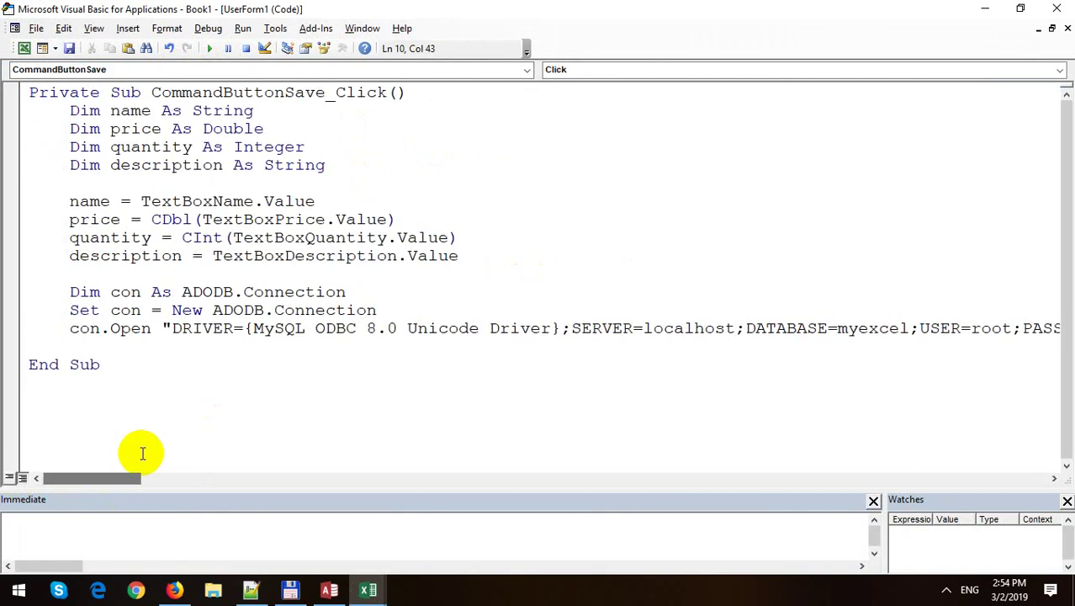
pyautogui.click(773, 328)
pyautogui.doubleClick(867, 328)
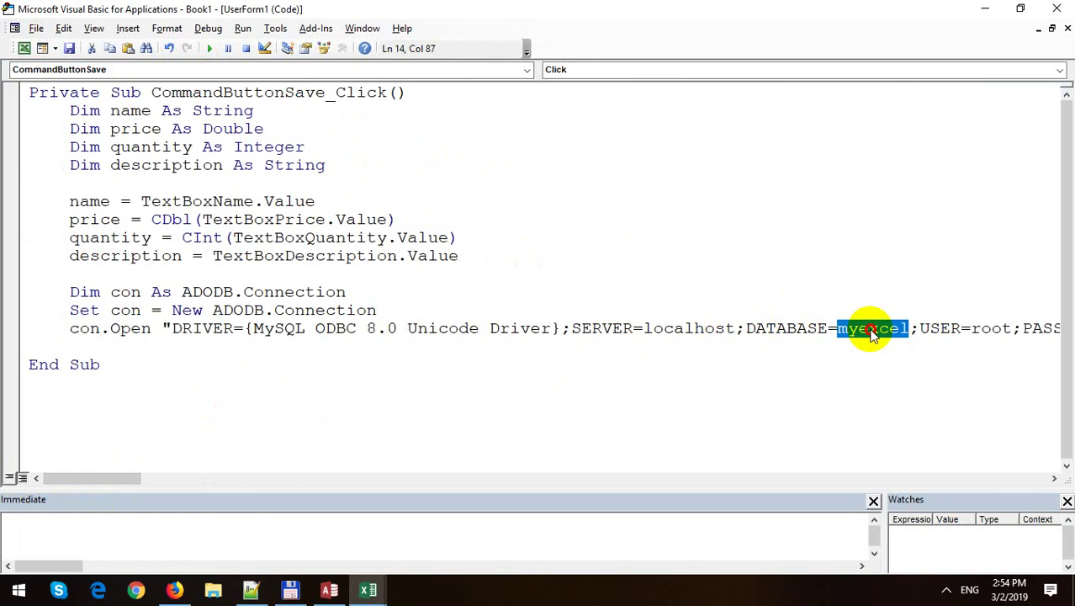
# Replace the MySQL string in con.Open with the Access driver string using DBQ=d:\data\MyAccessDatabase.accdb.
pyautogui.moveTo(329, 591)
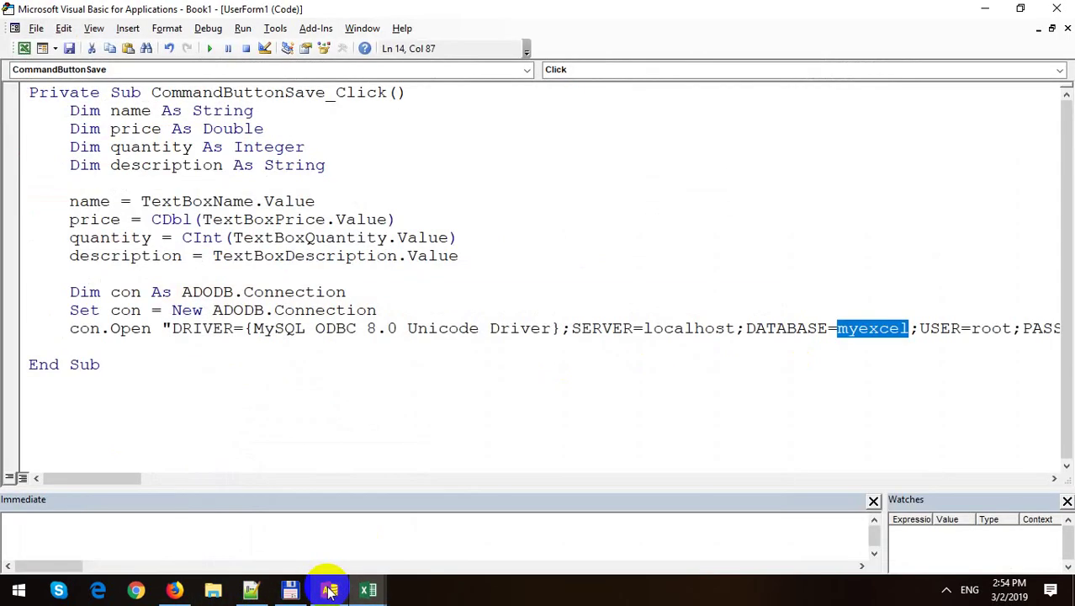
pyautogui.click(329, 591)
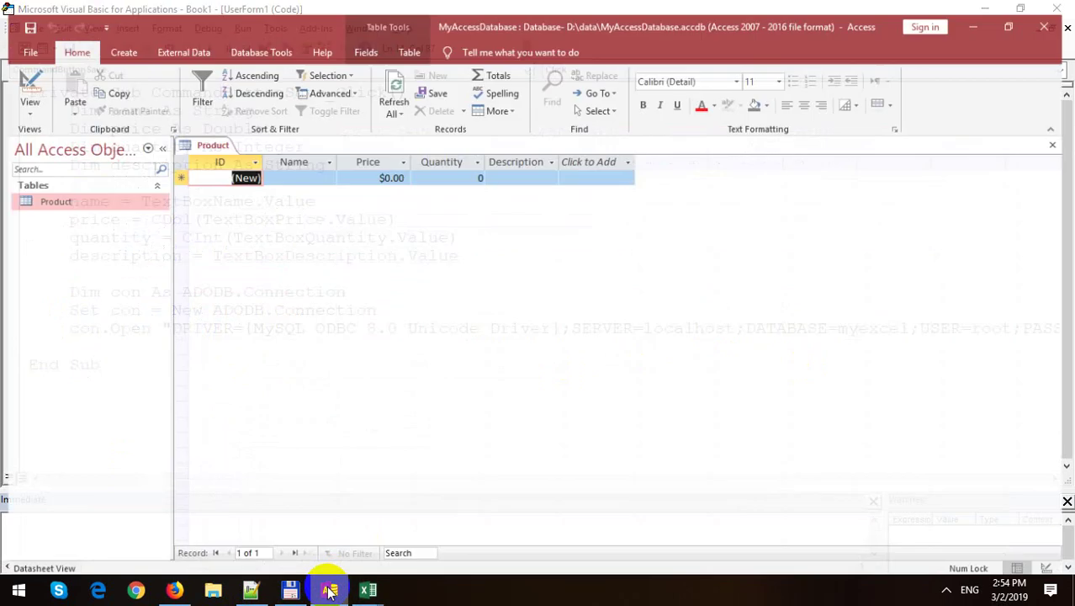
pyautogui.click(945, 592)
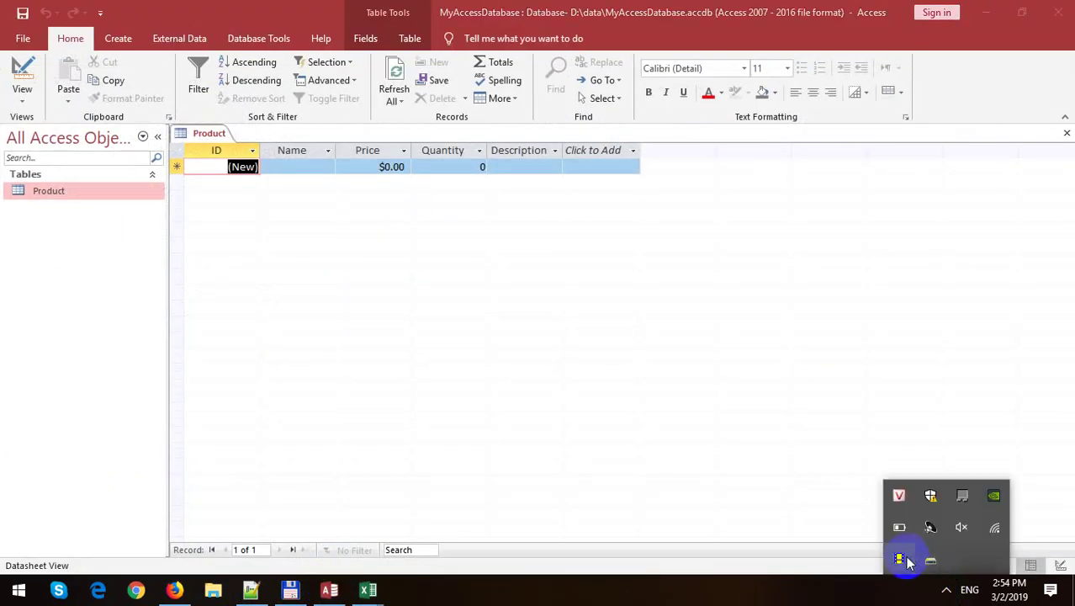
pyautogui.click(368, 590)
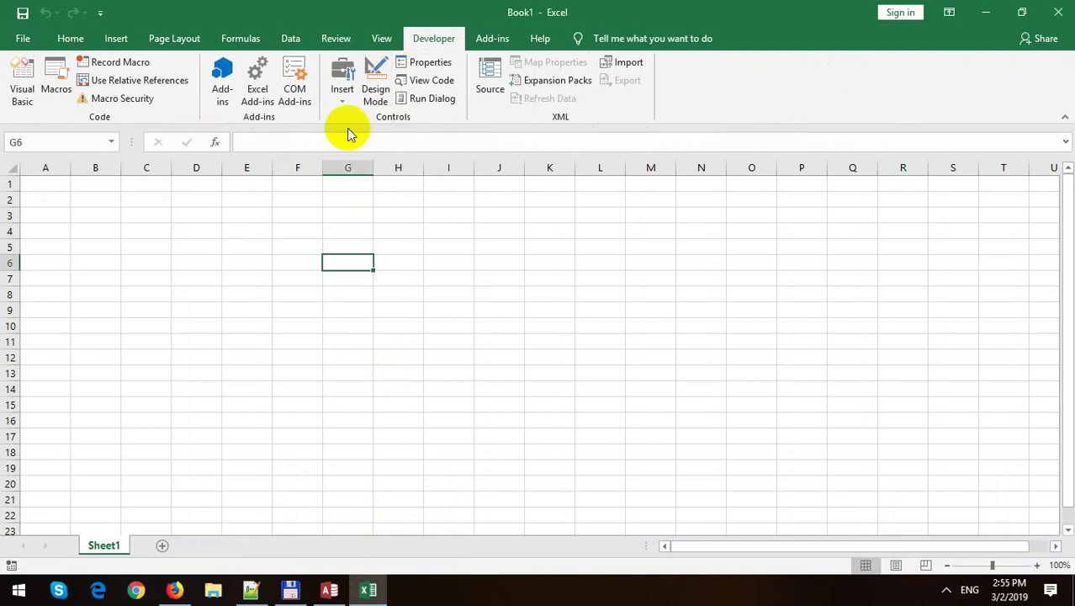
pyautogui.click(25, 84)
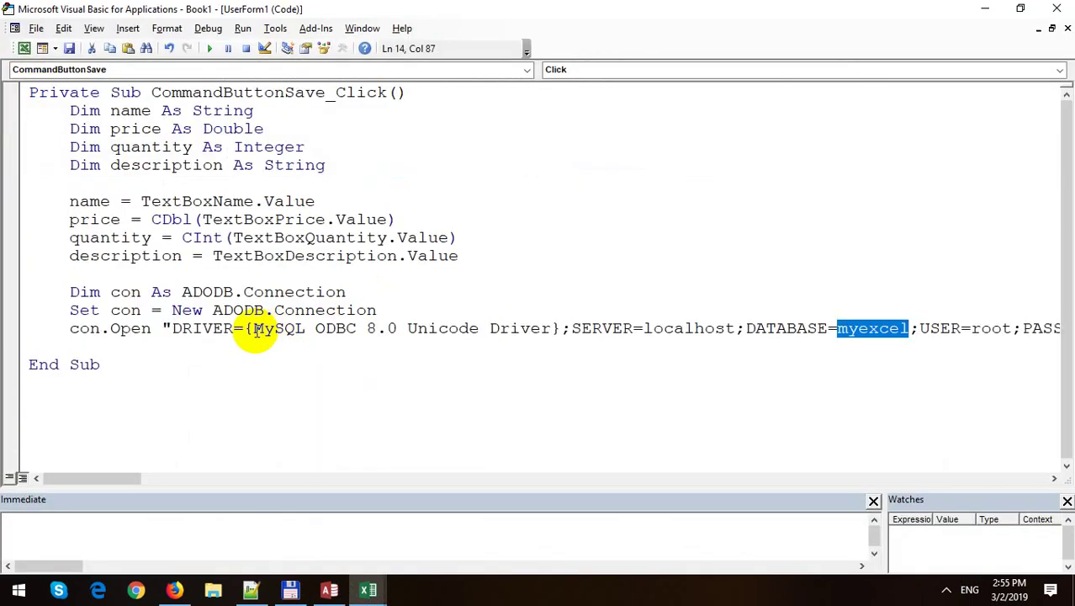
pyautogui.click(252, 331)
pyautogui.click(172, 328)
pyautogui.moveTo(118, 478); pyautogui.dragTo(140, 478)
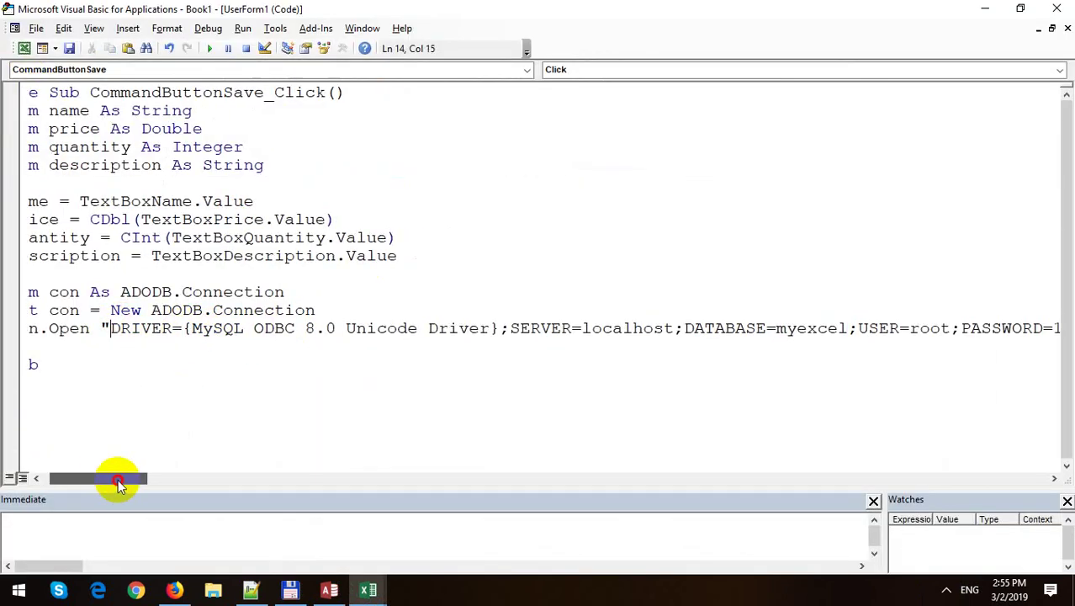
pyautogui.keyDown('shift'); pyautogui.click(959, 328); pyautogui.keyUp('shift')
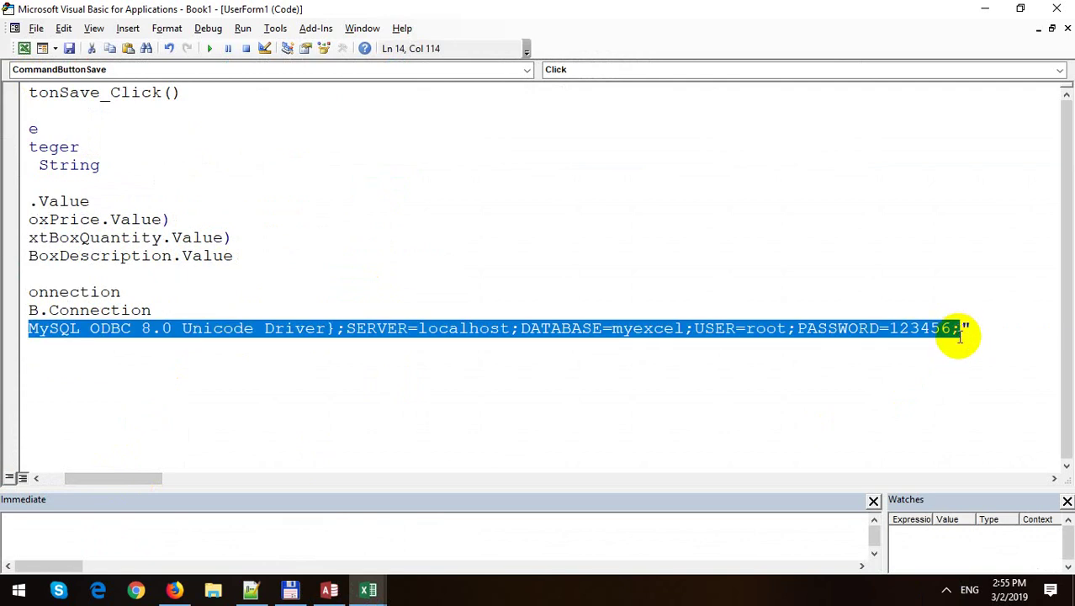
pyautogui.hotkey('ctrl', 'v')
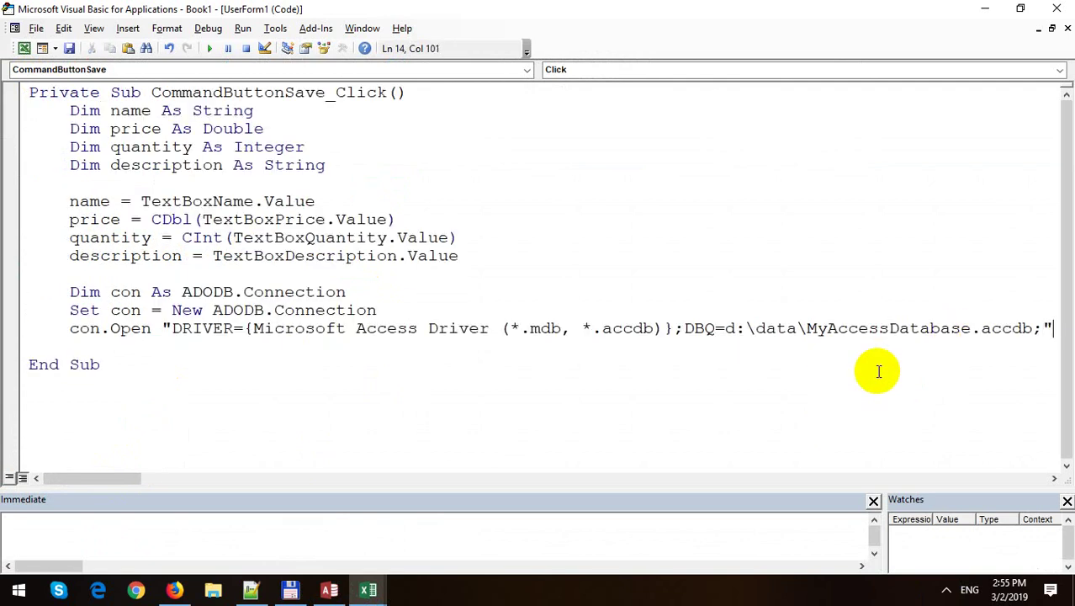
# Add con.Close on a new line below the con.Open line.
pyautogui.press('Return')
pyautogui.press('Return')
pyautogui.write('con.sl')
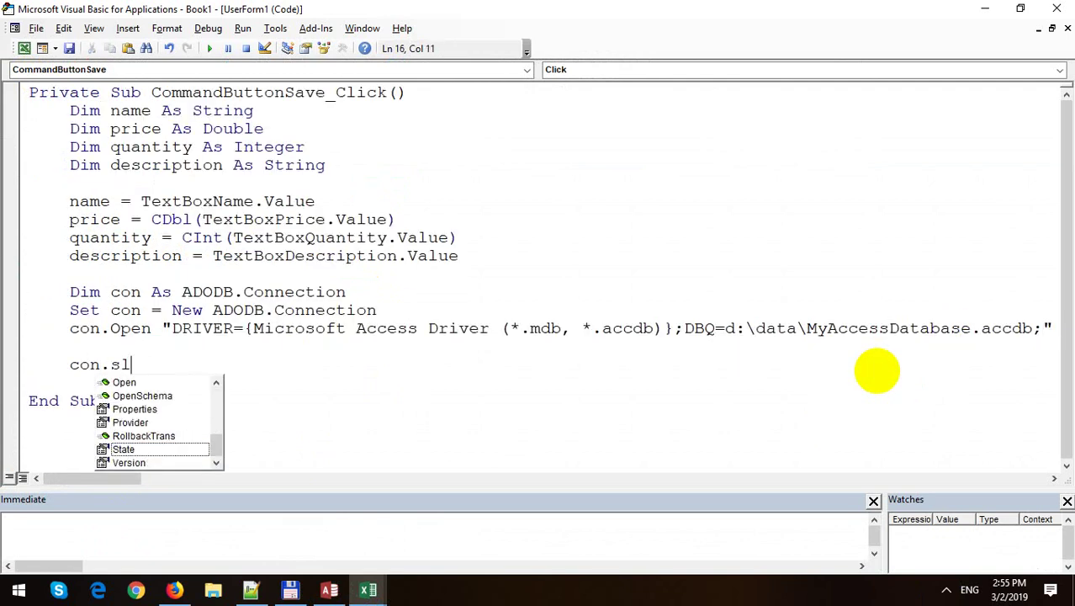
pyautogui.press('BackSpace')
pyautogui.press('BackSpace')
pyautogui.write('cl')
pyautogui.press('Tab')
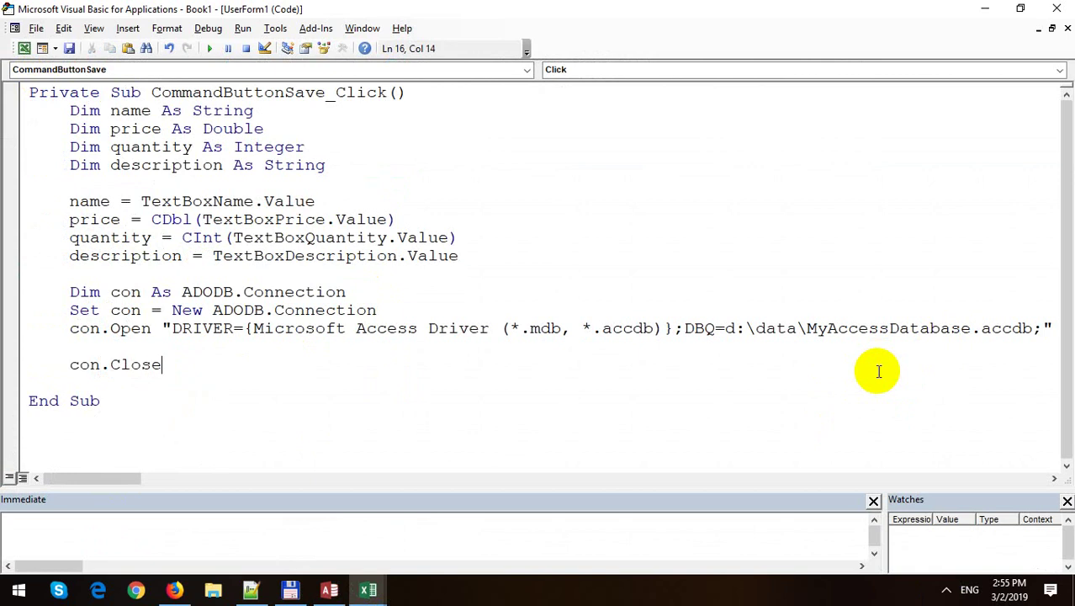
# Start sql = "insert into product(name, price, quantity, description) values(...)", checking Access field names.
pyautogui.write('sql')
pyautogui.write('""')
pyautogui.write('inse')
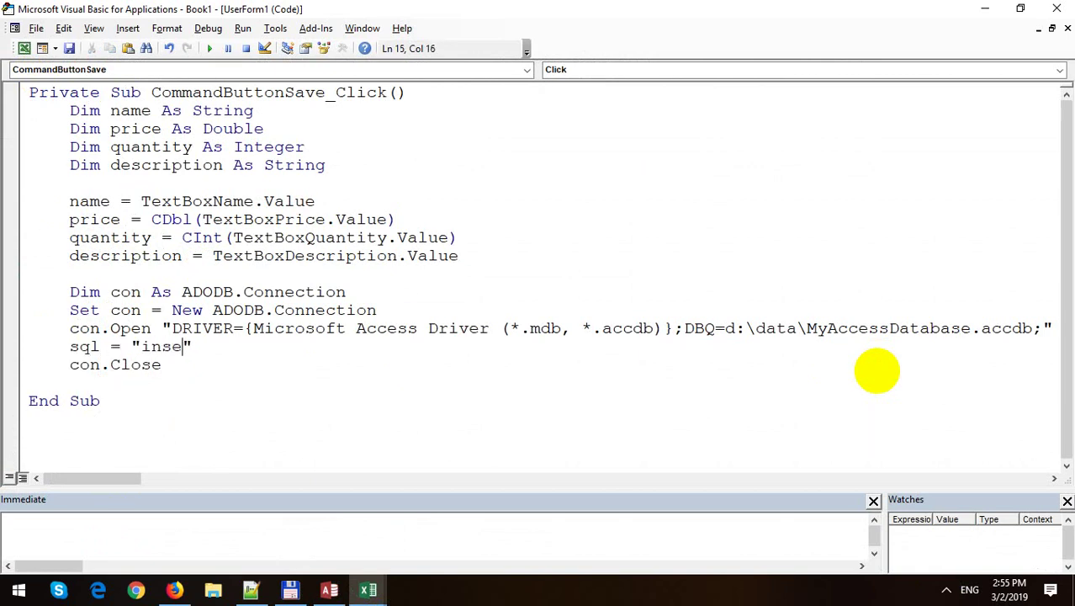
pyautogui.write('rt into')
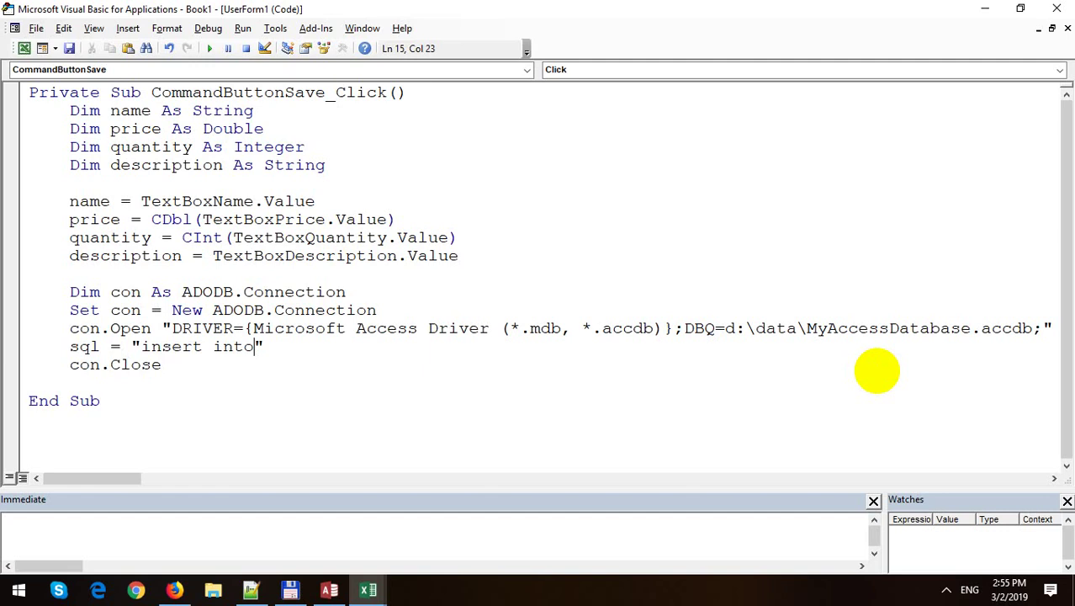
pyautogui.write(' p')
pyautogui.write('roce')
pyautogui.write('uct(')
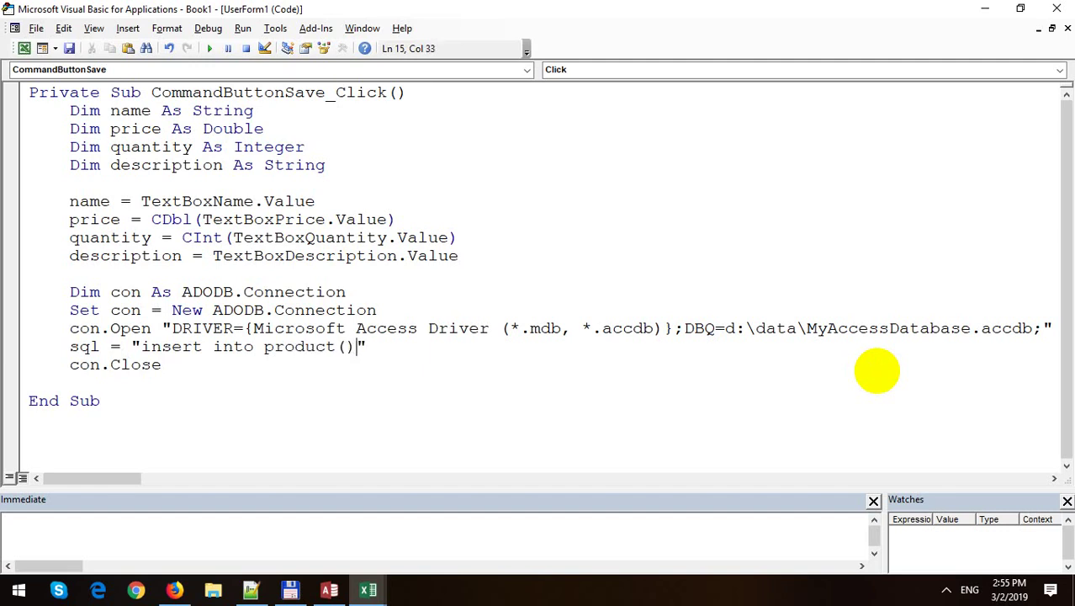
pyautogui.press('Left')
pyautogui.write('name, pric')
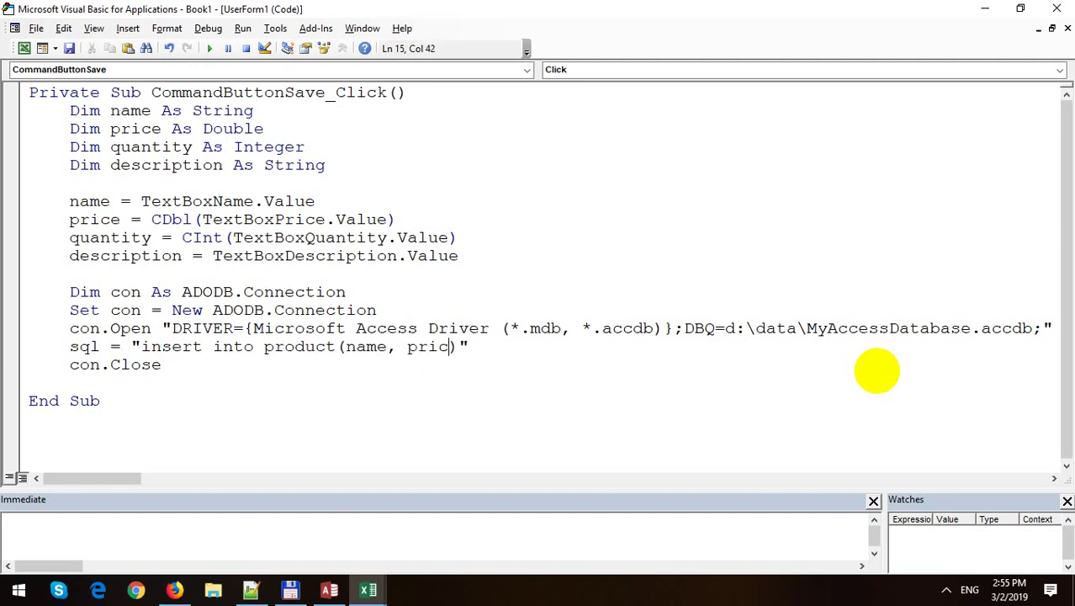
pyautogui.write('e')
pyautogui.click(329, 590)
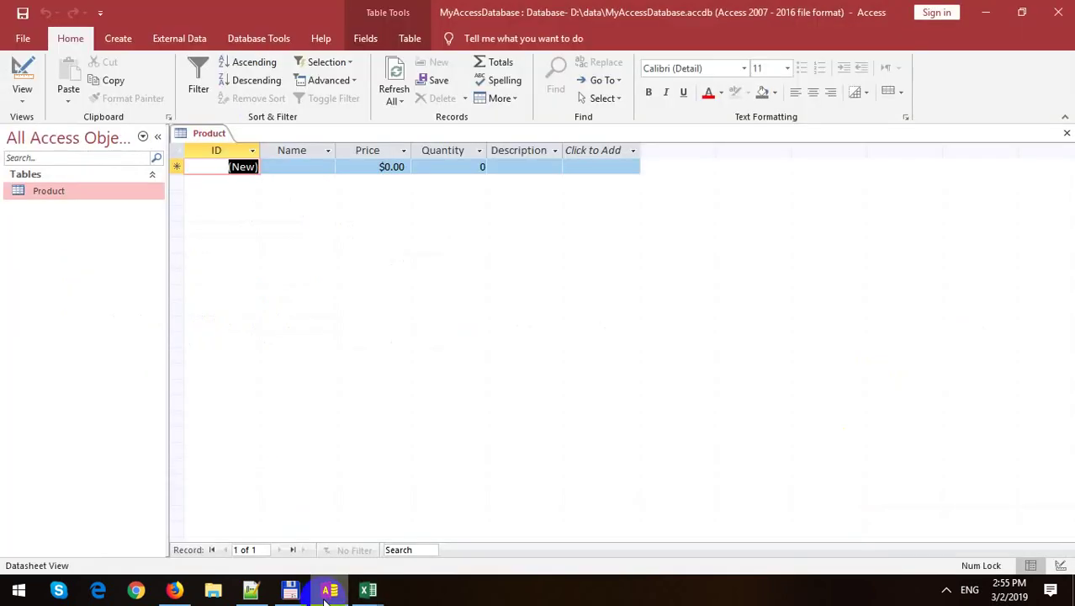
pyautogui.click(87, 197)
pyautogui.click(126, 226)
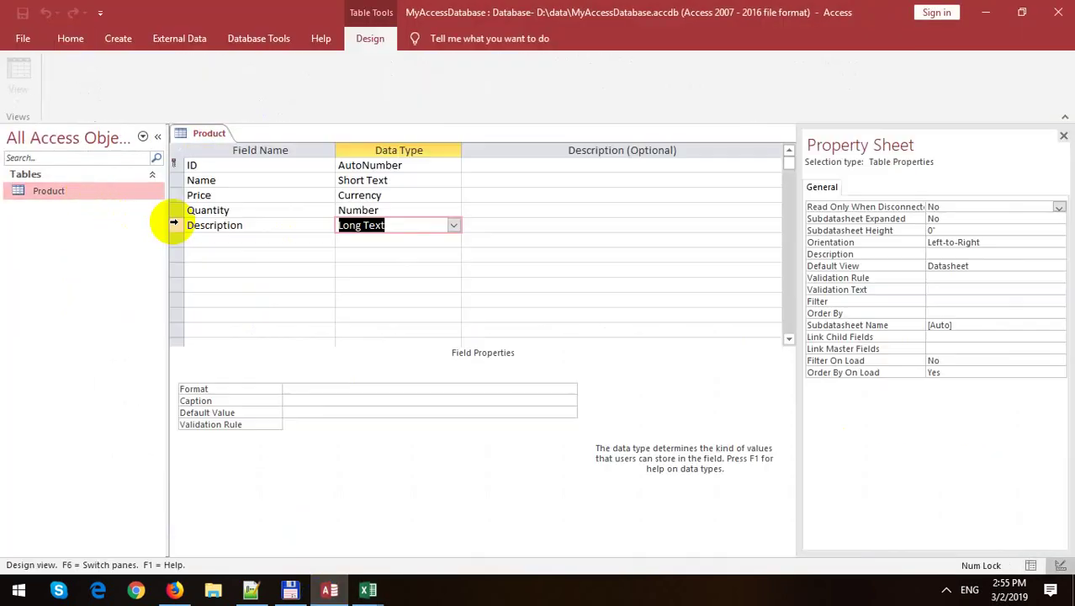
pyautogui.click(239, 212)
pyautogui.doubleClick(239, 212)
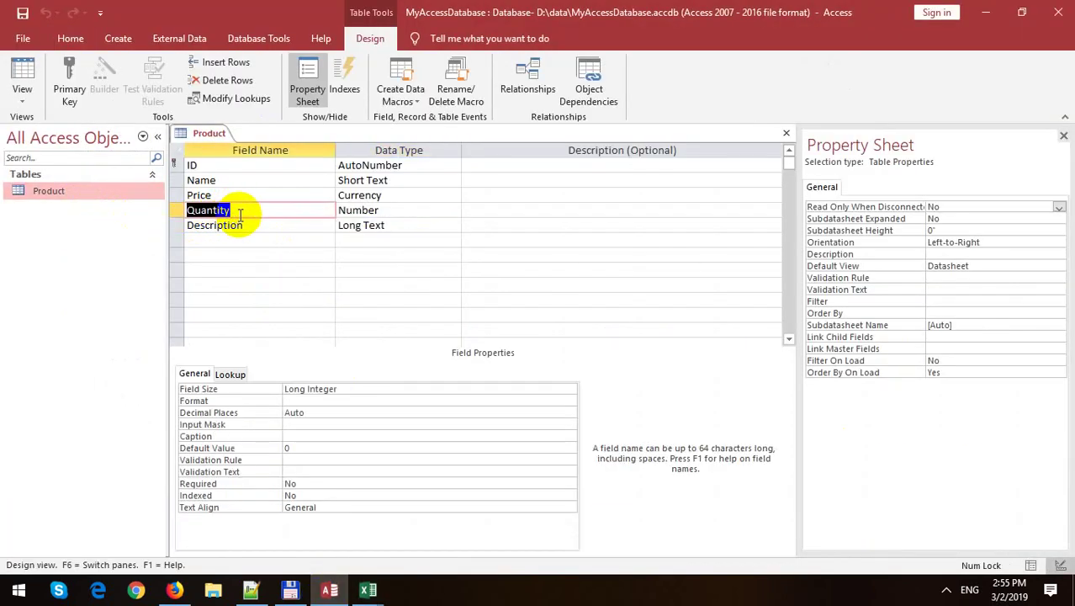
pyautogui.hotkey('alt', 'Tab')
pyautogui.write(', qu')
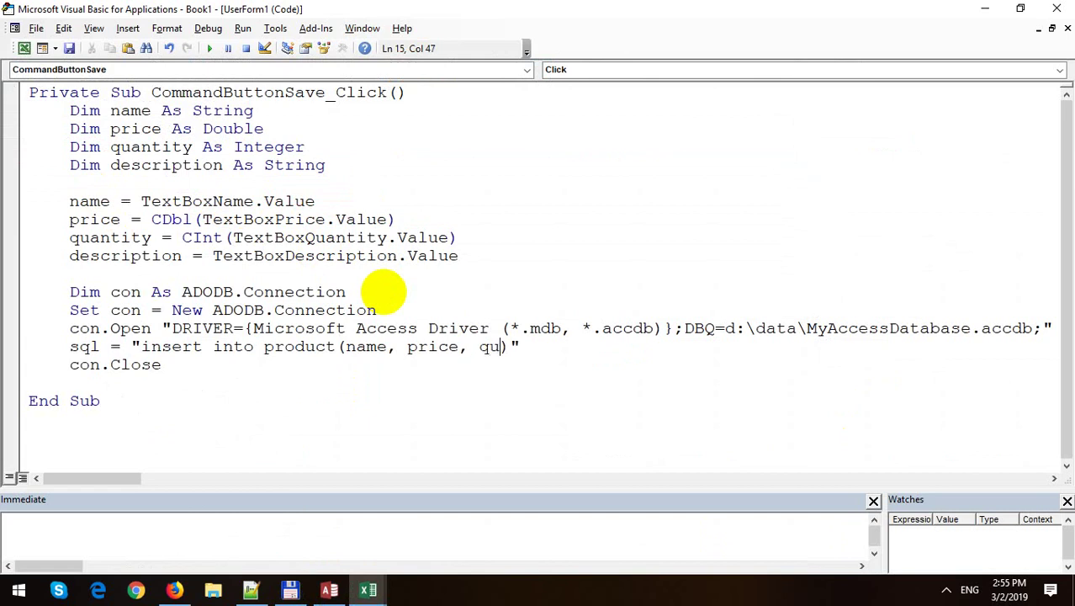
pyautogui.write('antity, descri')
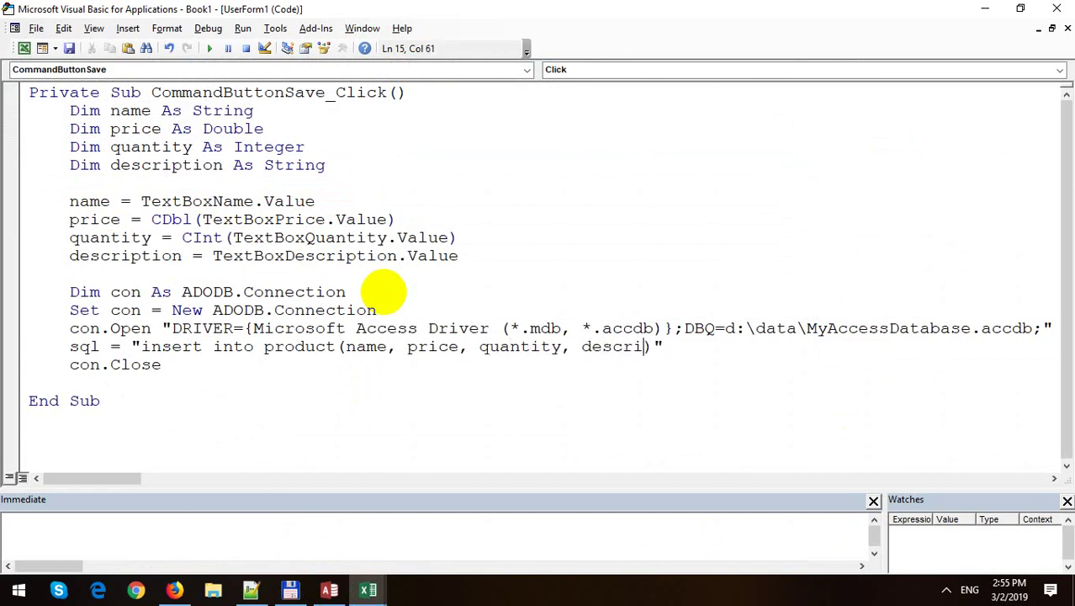
pyautogui.write('ption')
pyautogui.write('values')
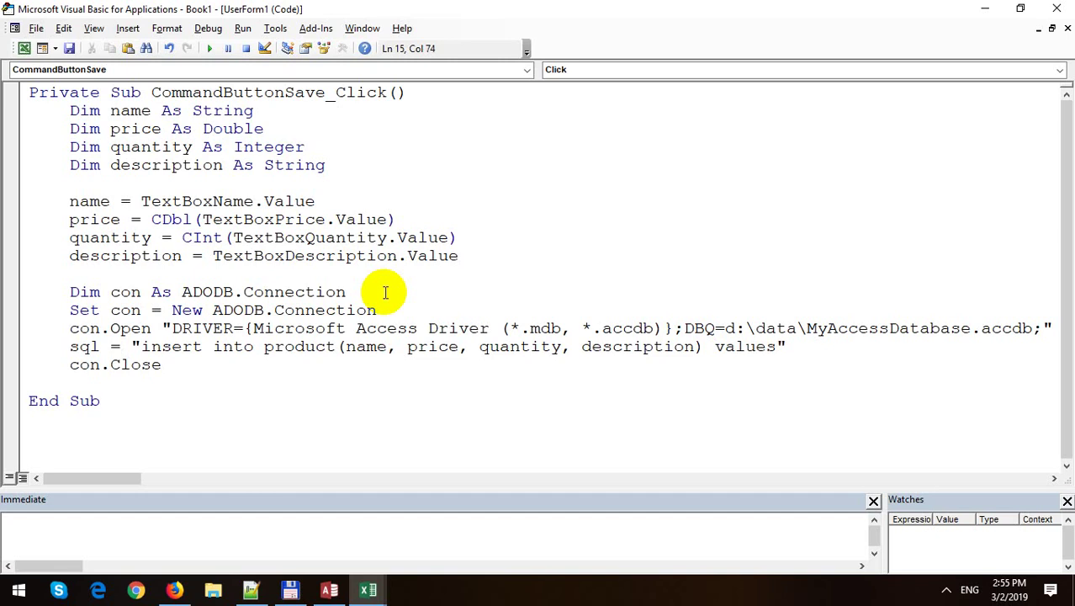
pyautogui.write('()')
pyautogui.write("'',")
pyautogui.write(' , ')
pyautogui.write(", ''")
pyautogui.write('""')
# Concatenate the name and price variables into the sql values clause.
pyautogui.press('Left')
pyautogui.write('&')
pyautogui.write('&')
pyautogui.press('Left')
pyautogui.write('na')
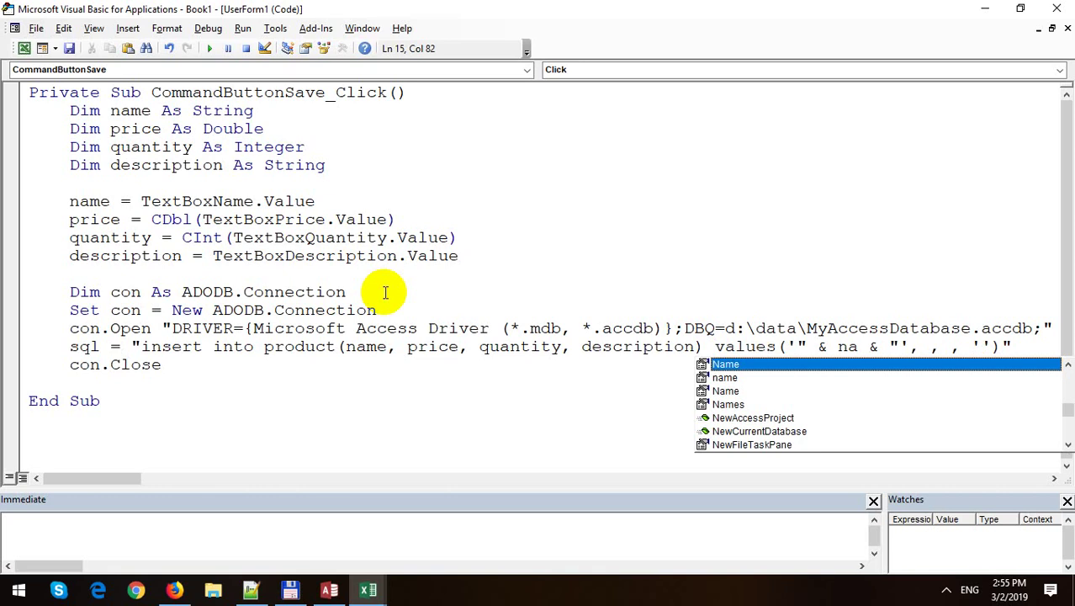
pyautogui.press('Return')
pyautogui.press('BackSpace')
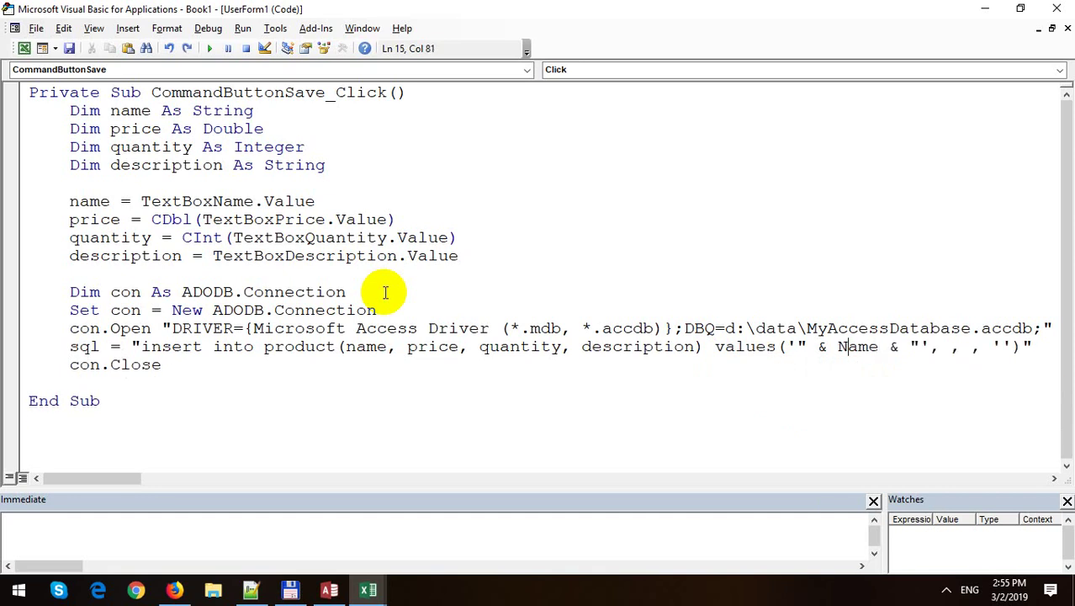
pyautogui.press('BackSpace')
pyautogui.write('n')
pyautogui.write('""')
pyautogui.write(' &&')
pyautogui.write('p')
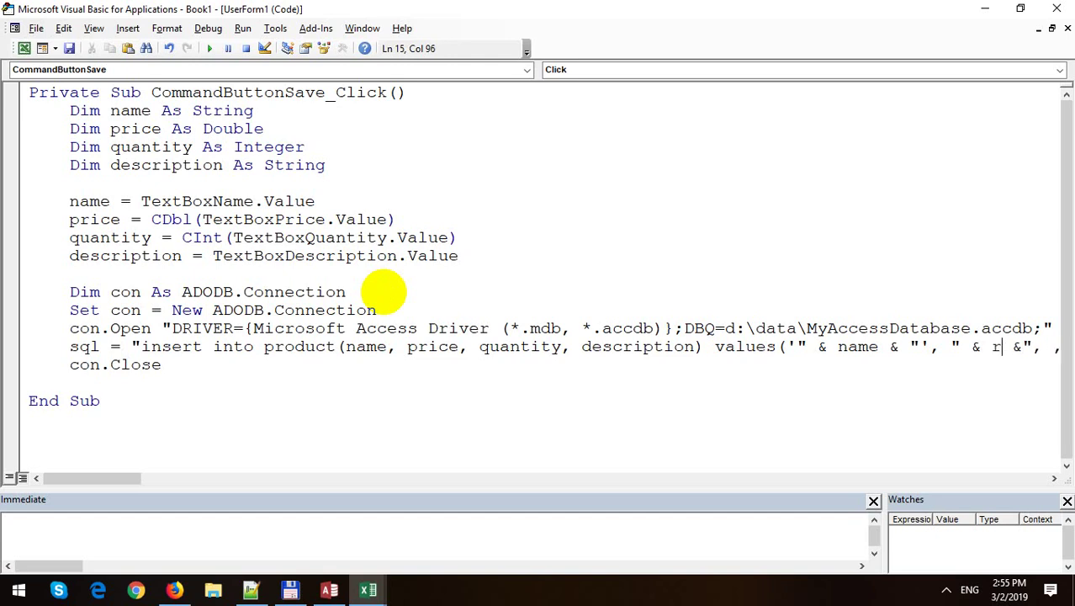
pyautogui.write('ri')
pyautogui.hotkey('ctrl', 'space')
pyautogui.press('Tab')
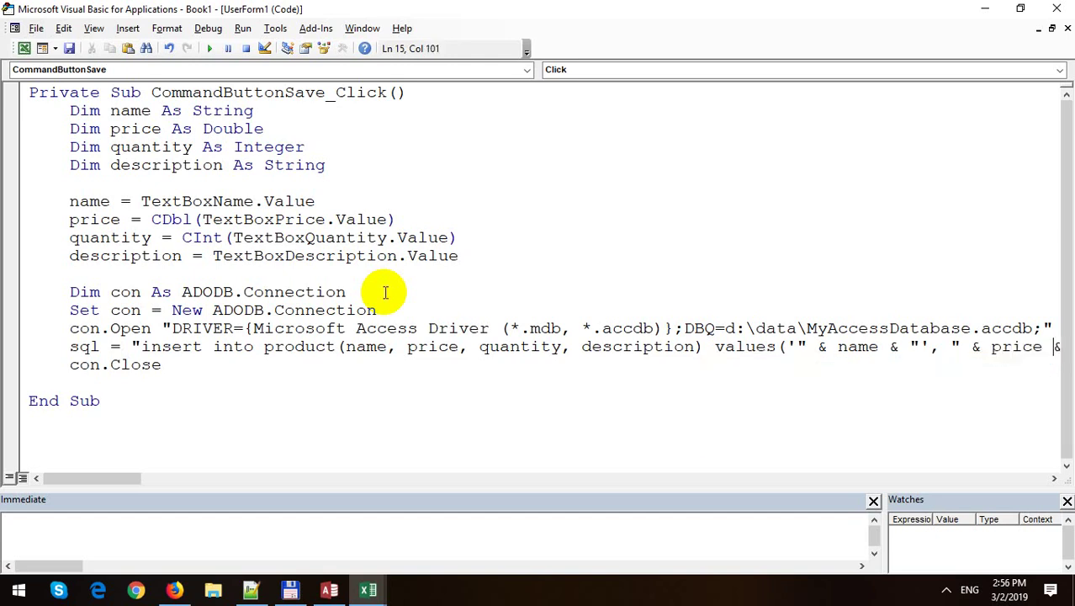
# Add the quantity and description variables to the values clause.
pyautogui.press('Right')
pyautogui.press('Right')
pyautogui.press('Right')
pyautogui.press('Left')
pyautogui.press('Left')
pyautogui.press('Left')
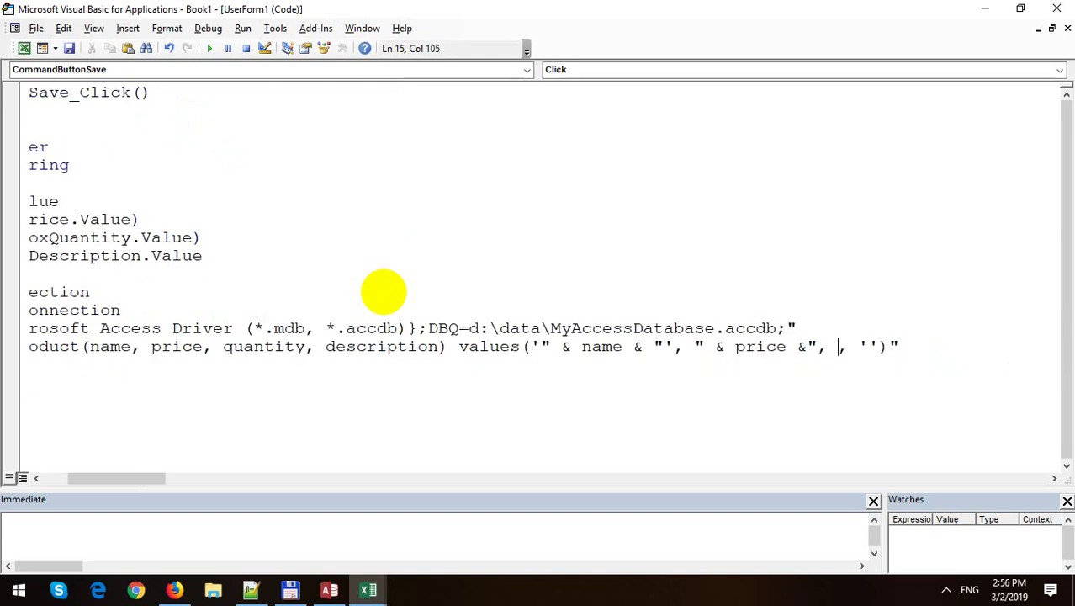
pyautogui.write('" & & "')
pyautogui.press('Left')
pyautogui.press('Left')
pyautogui.press('Left')
pyautogui.write('quantity')
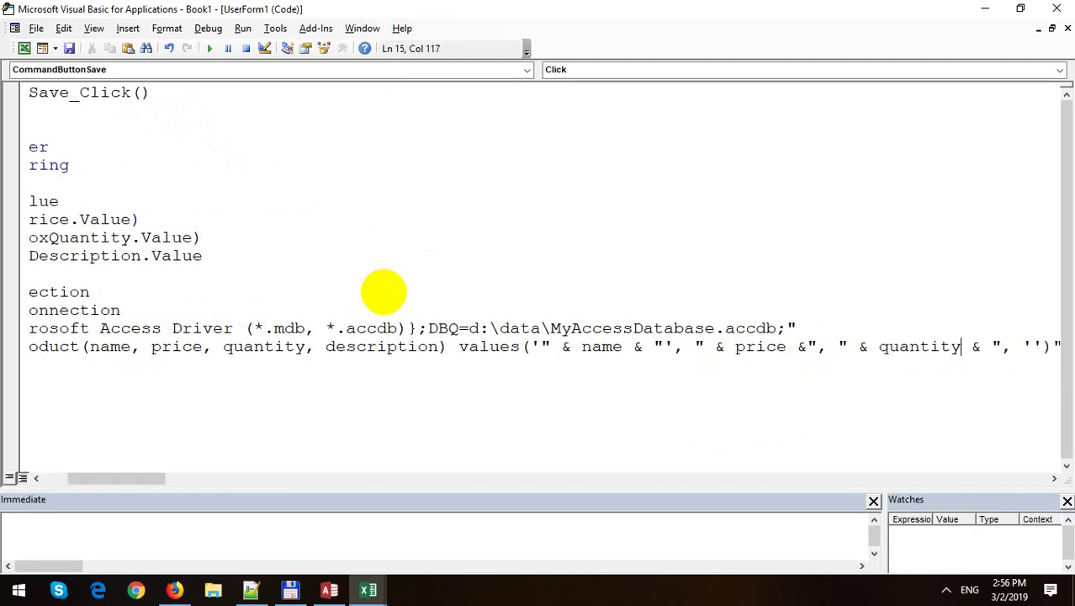
pyautogui.press('Right')
pyautogui.press('Right')
pyautogui.press('Right')
pyautogui.write('"')
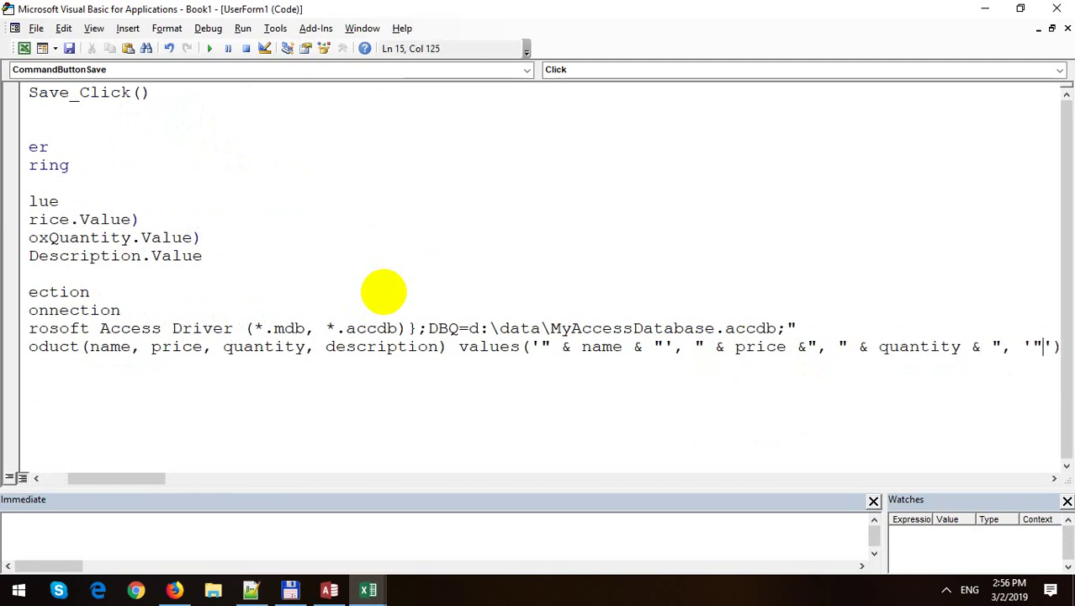
pyautogui.write('&&')
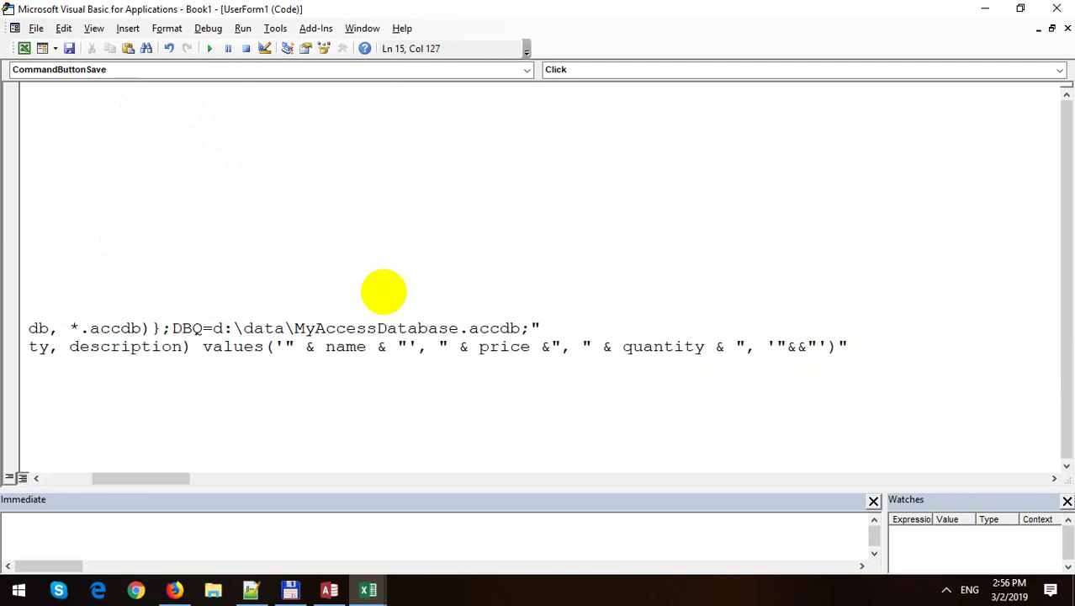
pyautogui.press('Left')
pyautogui.write('des')
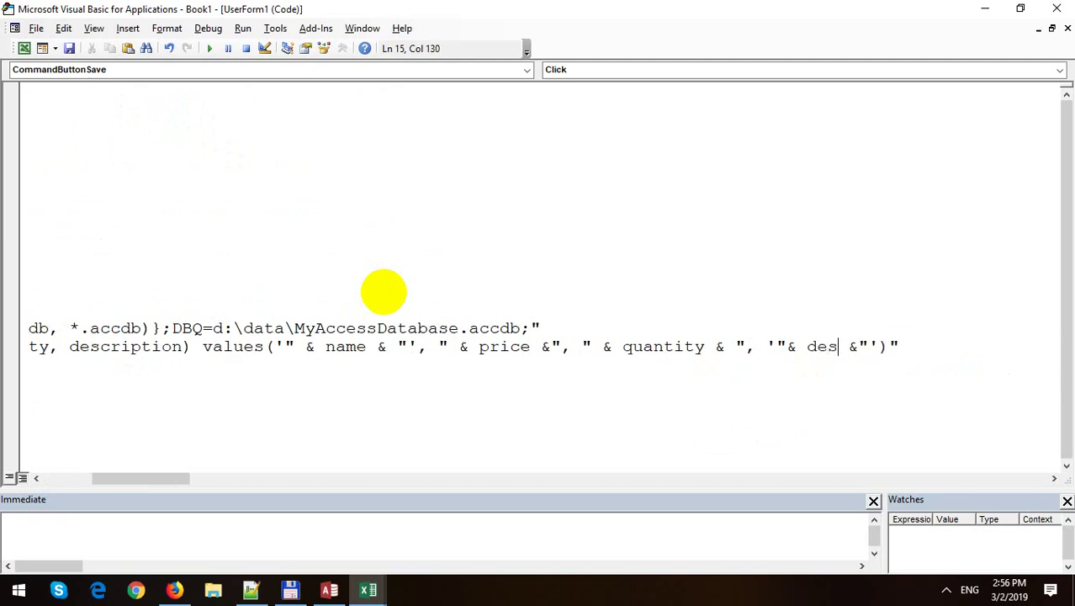
pyautogui.write('cription')
# Declare Dim affectedRow As Integer after the sql statement.
pyautogui.press('Return')
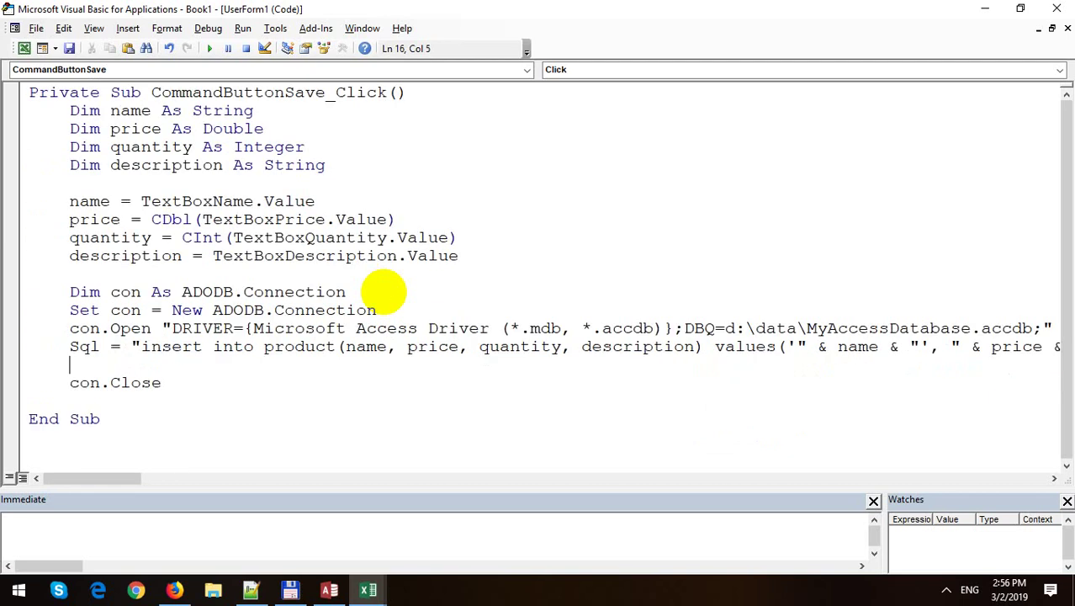
pyautogui.write('co')
pyautogui.press('BackSpace')
pyautogui.press('BackSpace')
pyautogui.press('BackSpace')
pyautogui.write('dim ')
pyautogui.write('aff')
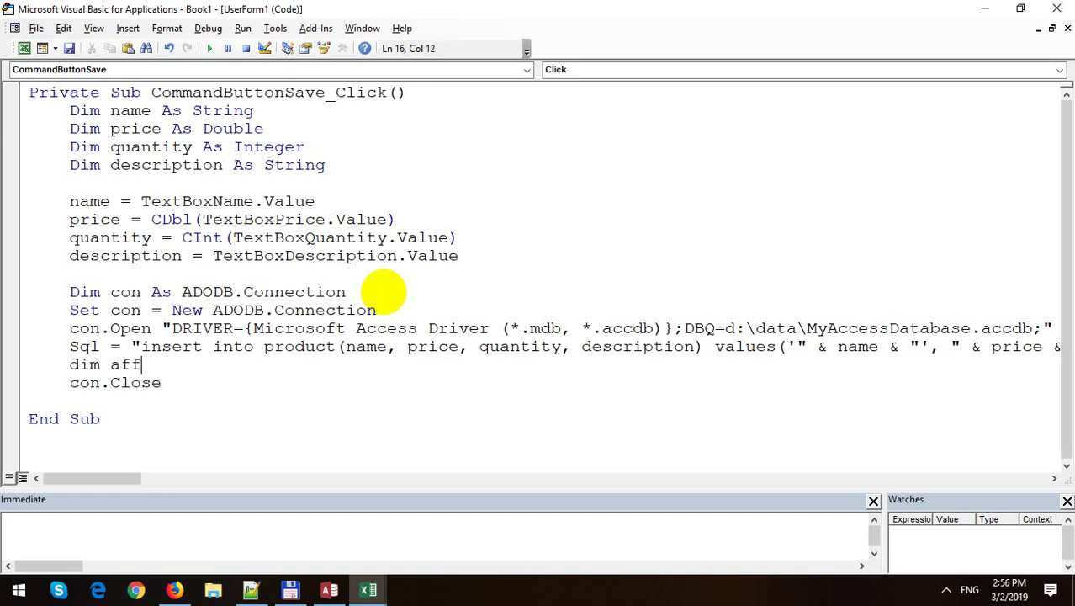
pyautogui.write('ected')
pyautogui.write('Row as int')
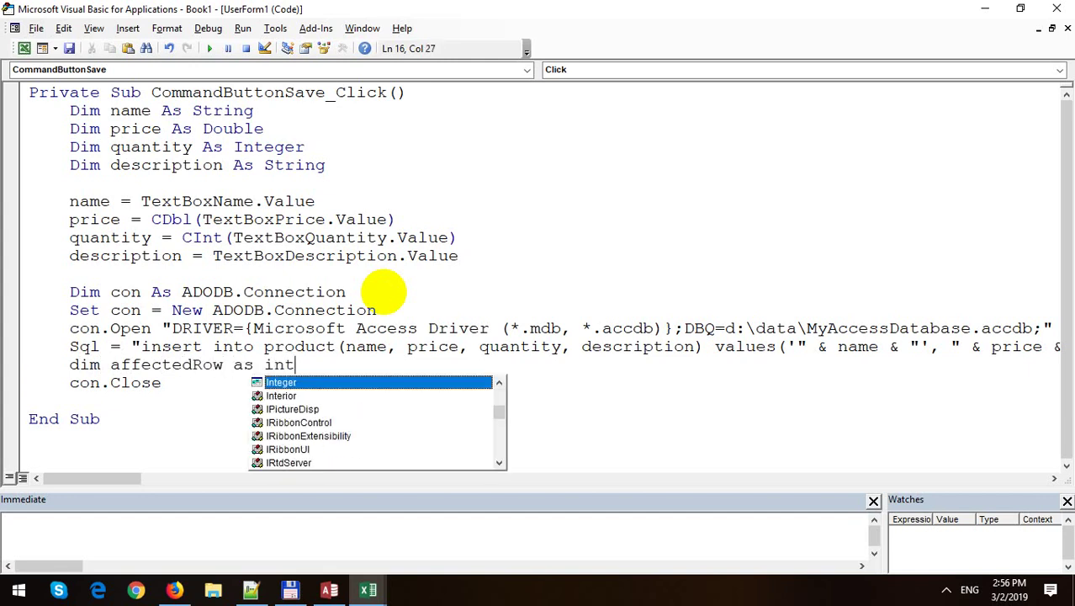
pyautogui.press('Return')
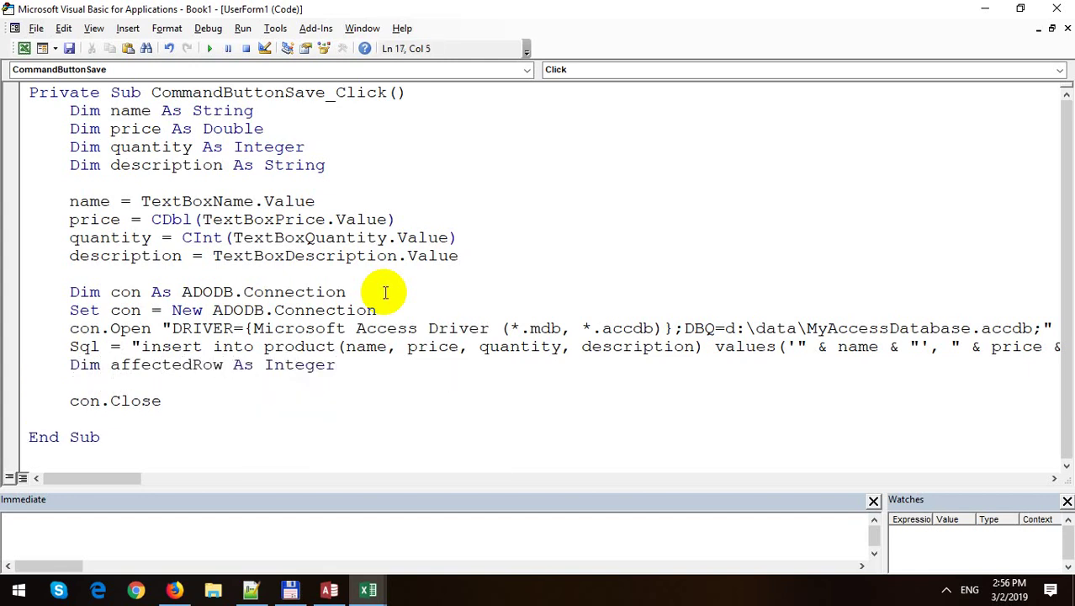
# Add con.Execute sql, affectedRow, removing its parentheses after the compile error.
pyautogui.write('con.ex')
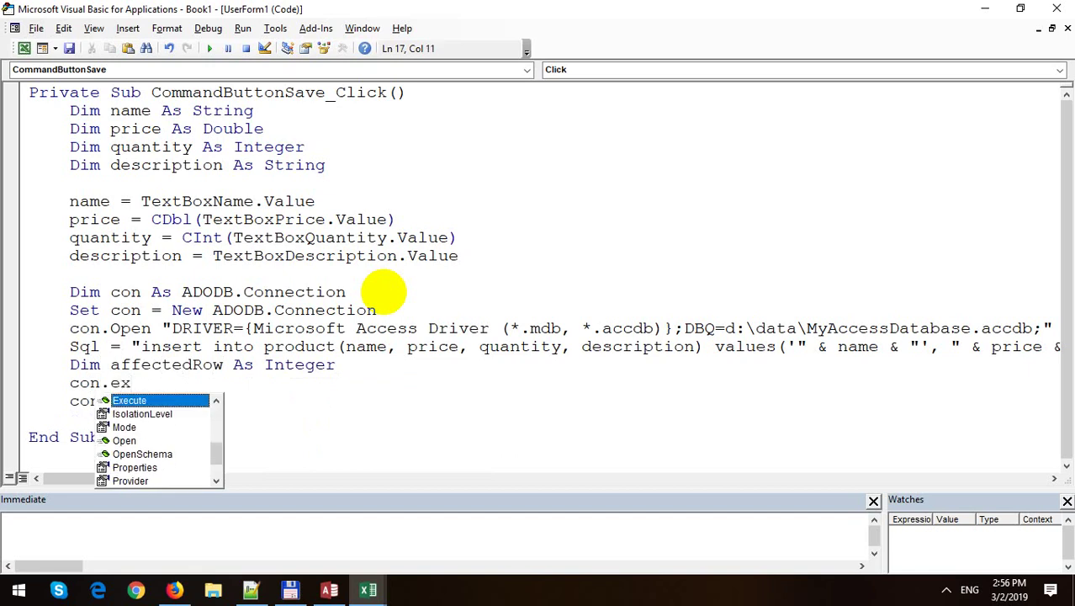
pyautogui.press('Tab')
pyautogui.write('sql')
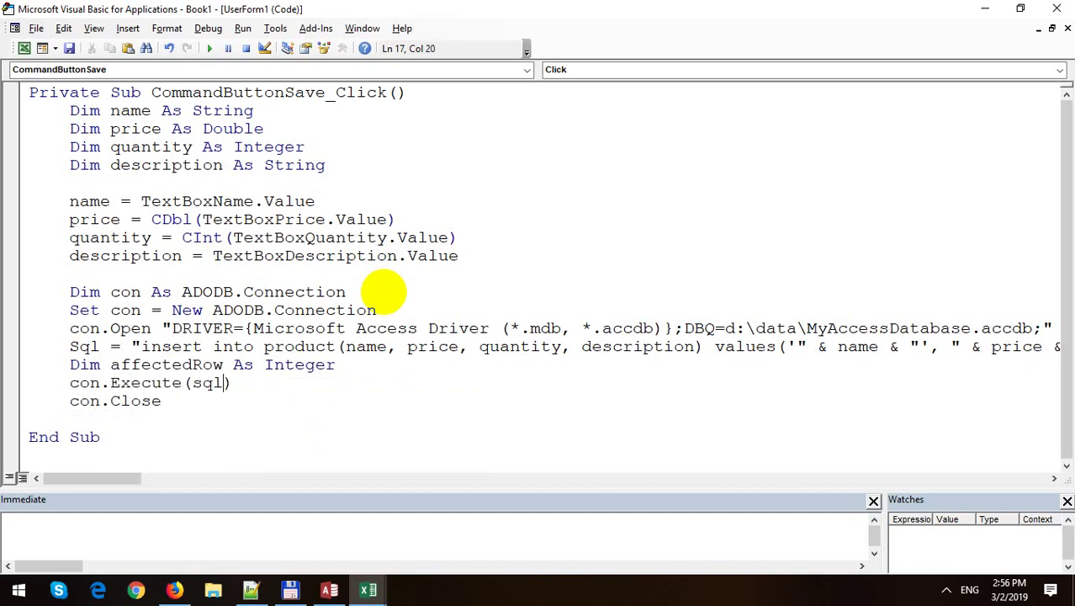
pyautogui.write(', a')
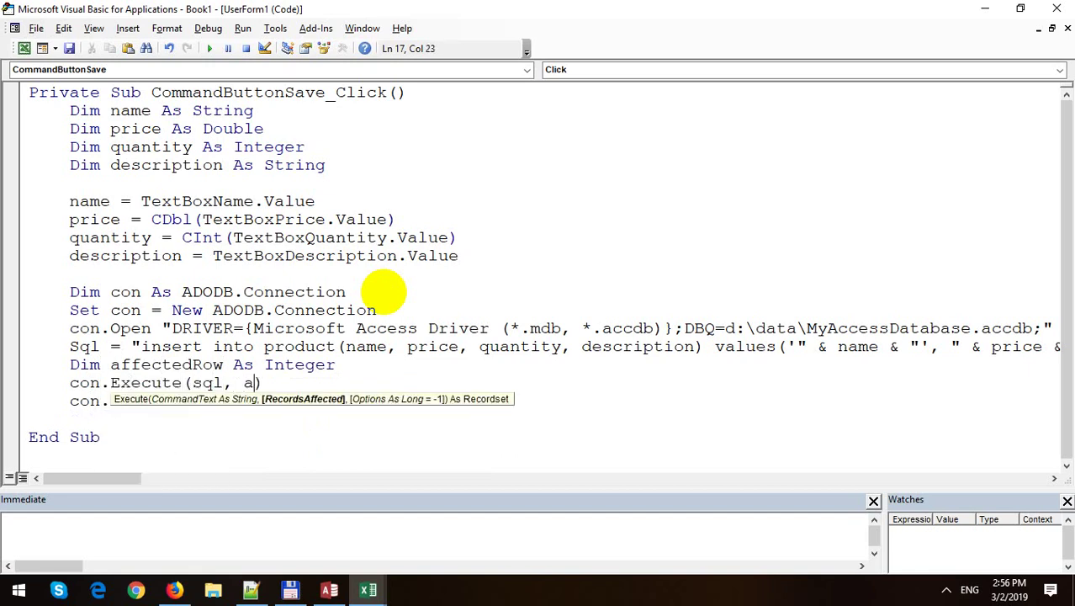
pyautogui.write('ff')
pyautogui.hotkey('ctrl', 'space')
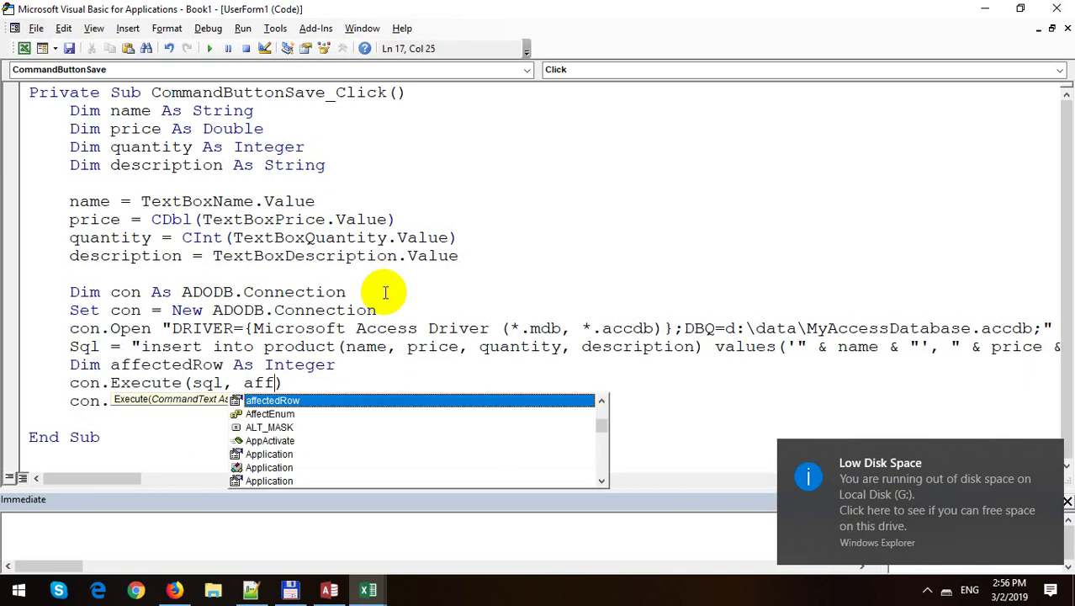
pyautogui.press('Tab')
pyautogui.press('End')
pyautogui.press('Return')
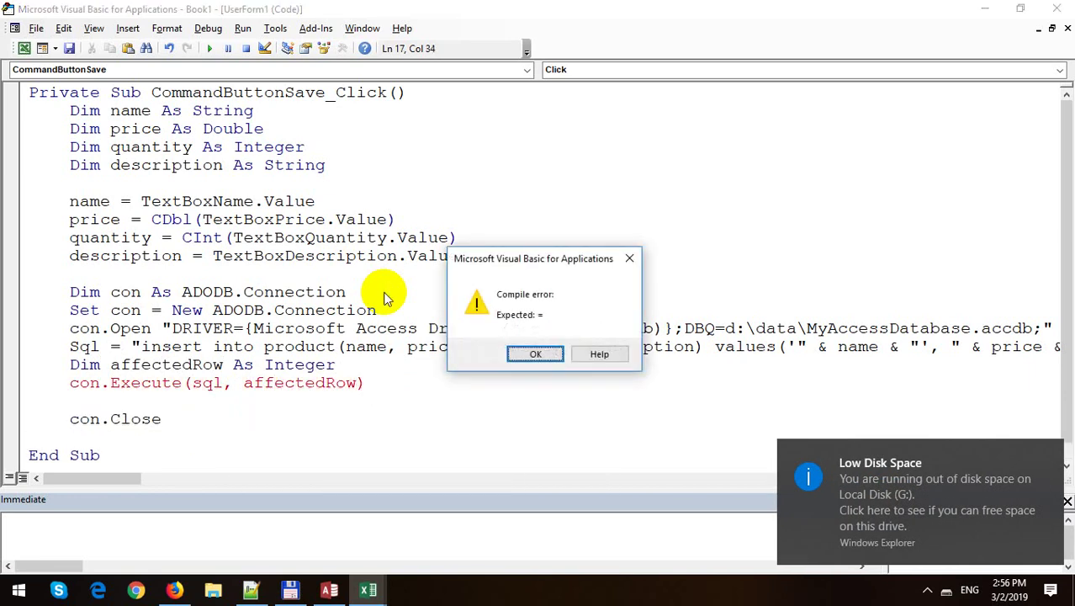
pyautogui.press('Return')
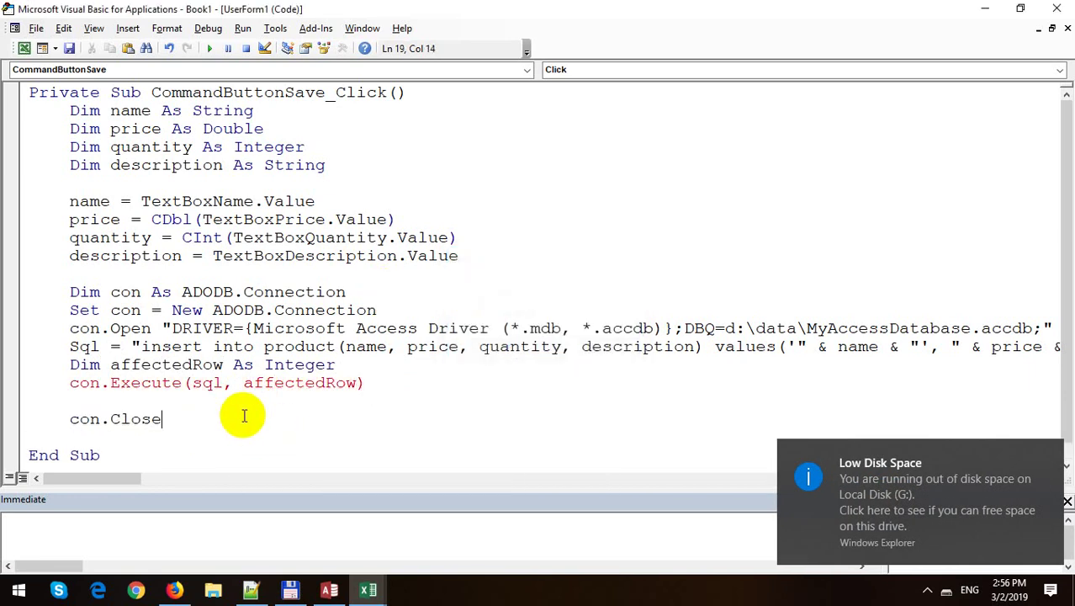
pyautogui.click(191, 384)
pyautogui.press('BackSpace')
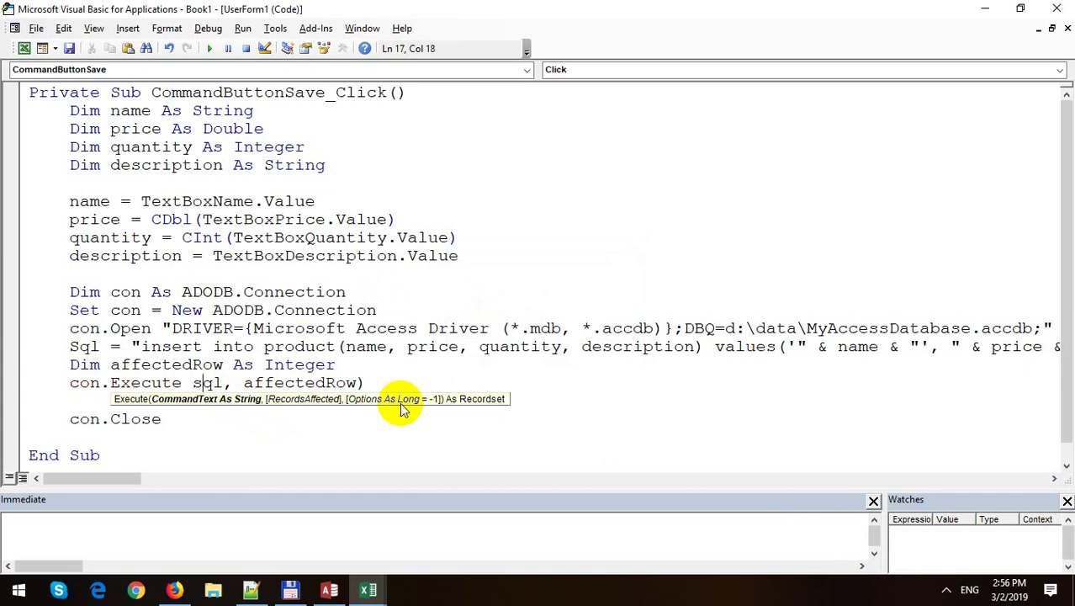
pyautogui.press('End')
pyautogui.press('BackSpace')
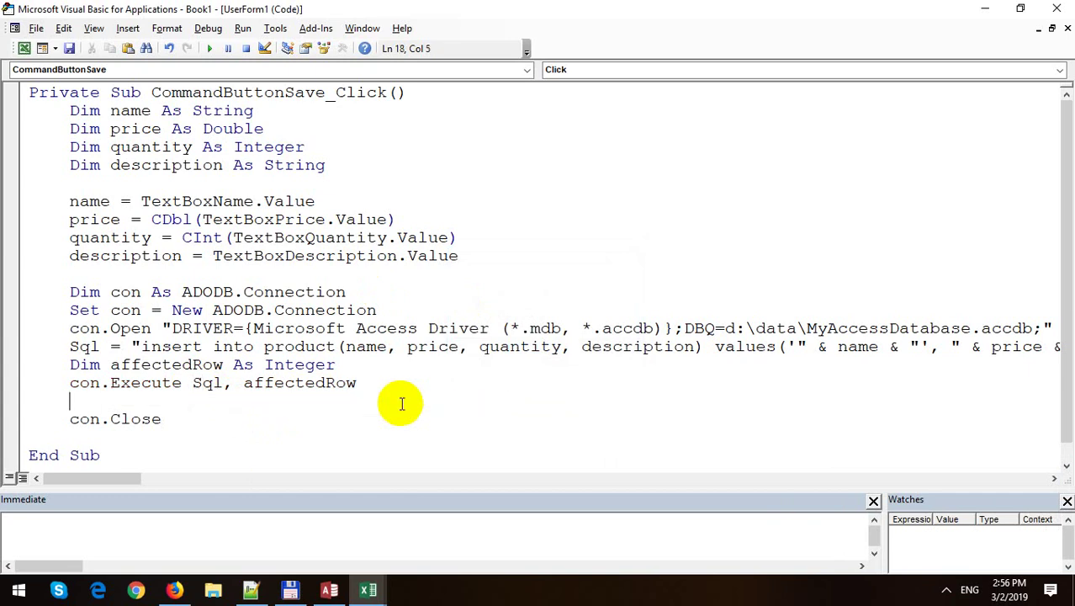
# Write an If affectedRow = 1 Then ... End If block showing MsgBox "Done".
pyautogui.write('if ')
pyautogui.write('af')
pyautogui.write('f')
pyautogui.hotkey('ctrl', 'space')
pyautogui.press('Tab')
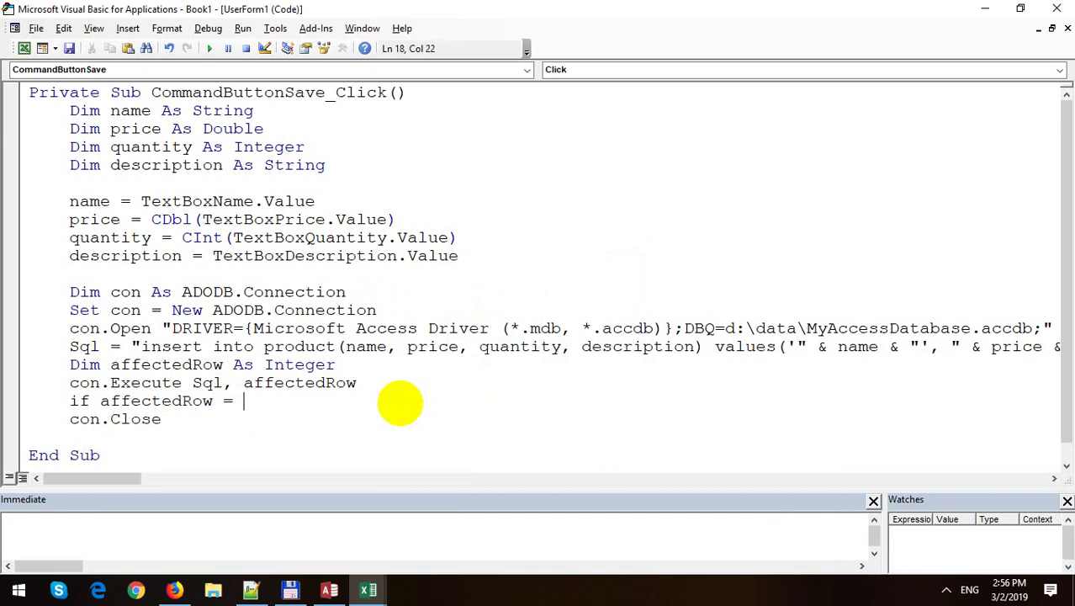
pyautogui.write('1 then')
pyautogui.press('Return')
pyautogui.press('Return')
pyautogui.write('end i')
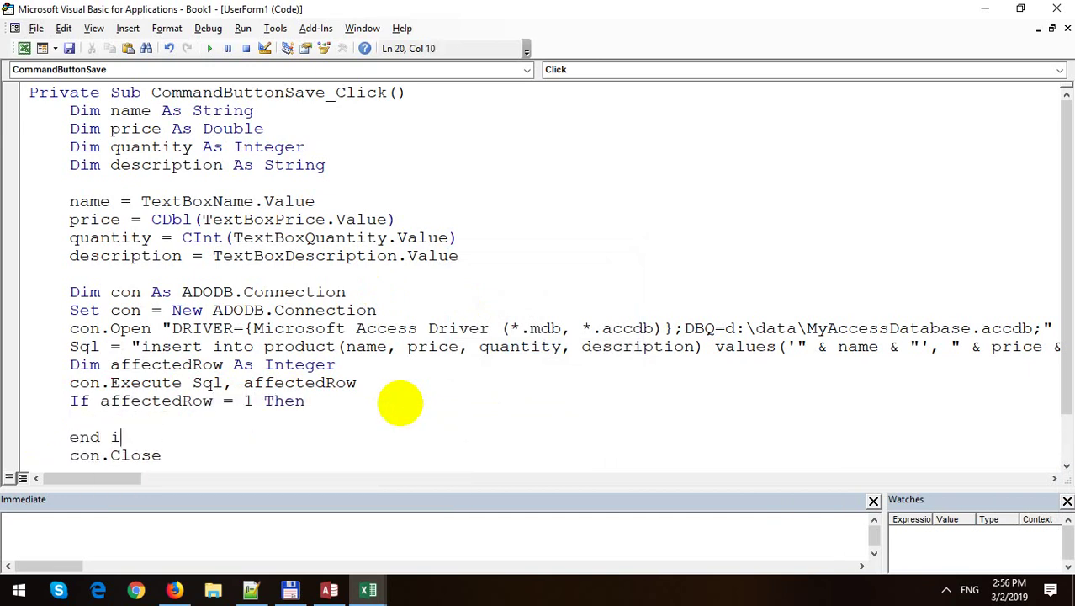
pyautogui.write('f')
pyautogui.press('Up')
pyautogui.write('M')
pyautogui.hotkey('ctrl', 'space')
pyautogui.press('Down')
pyautogui.press('Tab')
pyautogui.write('"')
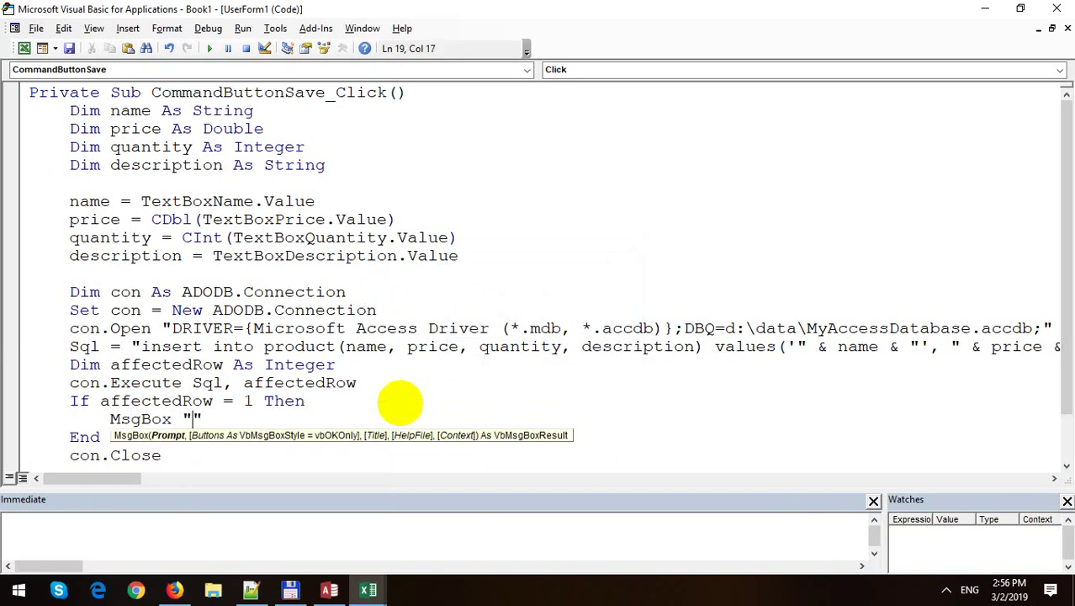
pyautogui.write('Done')
pyautogui.press('Right')
pyautogui.scroll(-1, 449, 347)
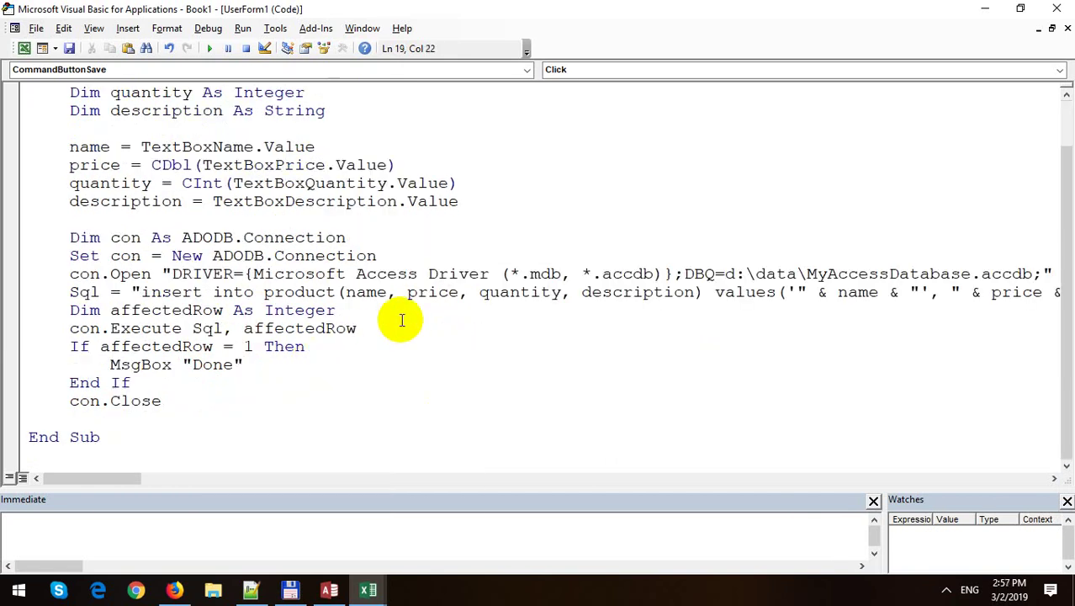
pyautogui.scroll(1, 475, 261)
pyautogui.scroll(-1, 468, 246)
# Add an Else branch that shows MsgBox "Failed".
pyautogui.press('Return')
pyautogui.press('BackSpace')
pyautogui.write('else')
pyautogui.press('Return')
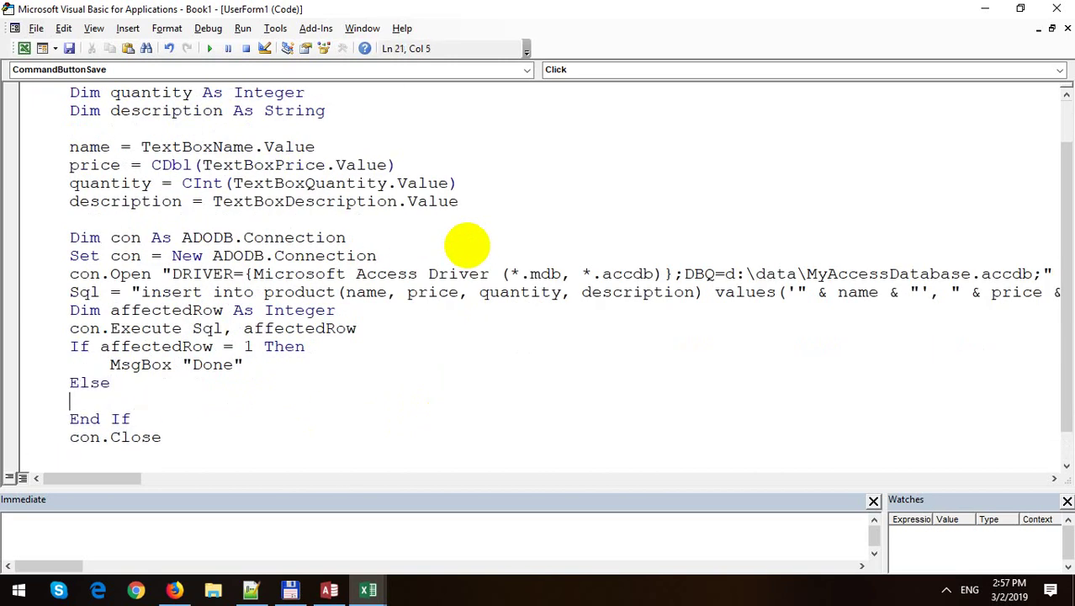
pyautogui.write('Ms')
pyautogui.hotkey('ctrl', 'space')
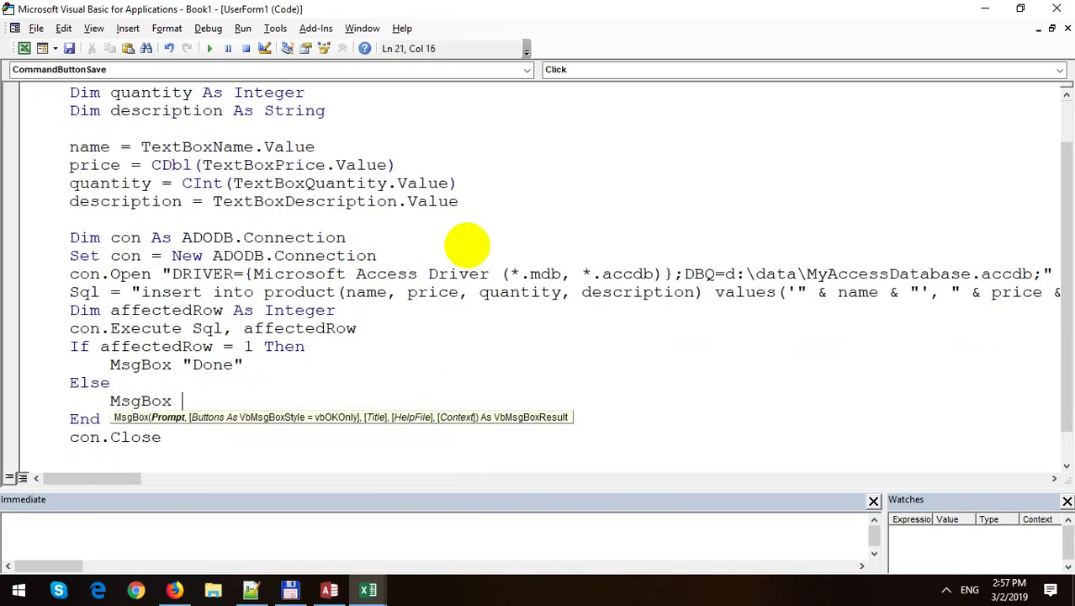
pyautogui.write('""')
pyautogui.press('Left')
pyautogui.write('Failed')
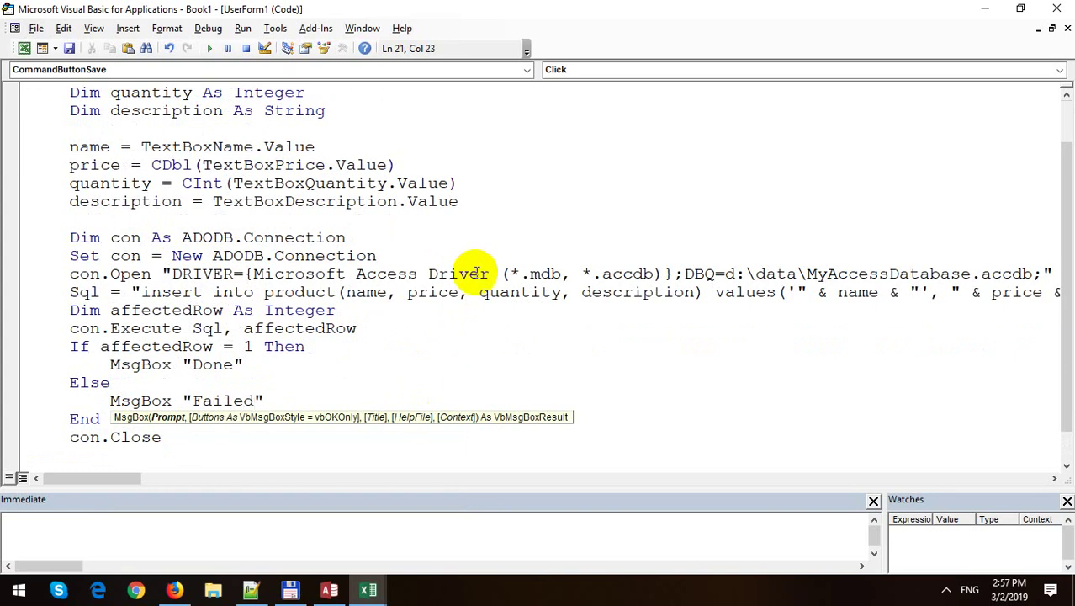
pyautogui.click(564, 348)
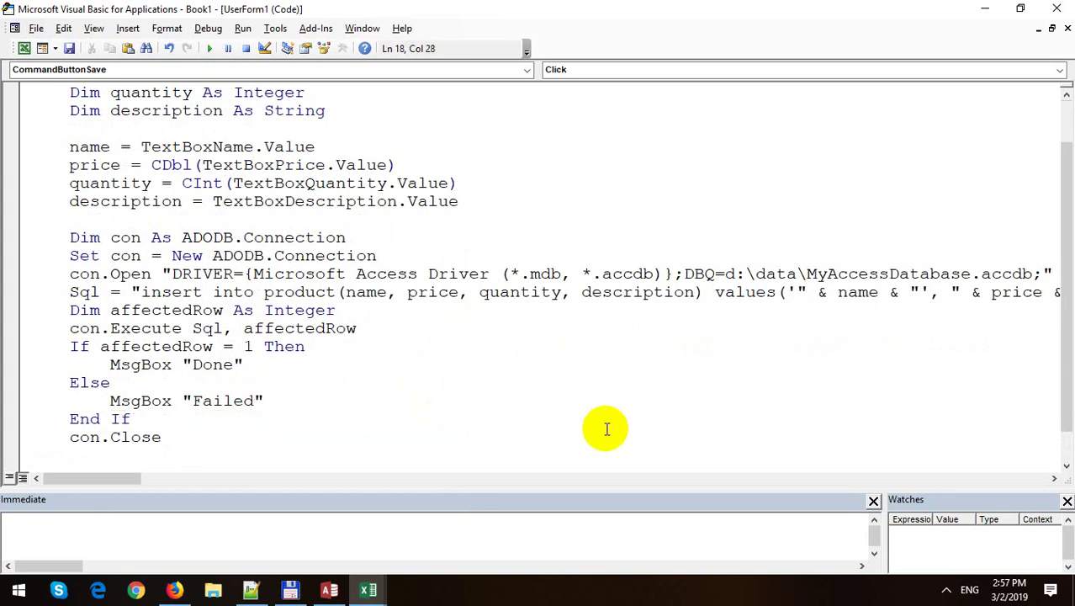
pyautogui.moveTo(132, 482)
pyautogui.mouseDown()
pyautogui.moveTo(181, 495)
pyautogui.moveTo(132, 493)
pyautogui.mouseUp()
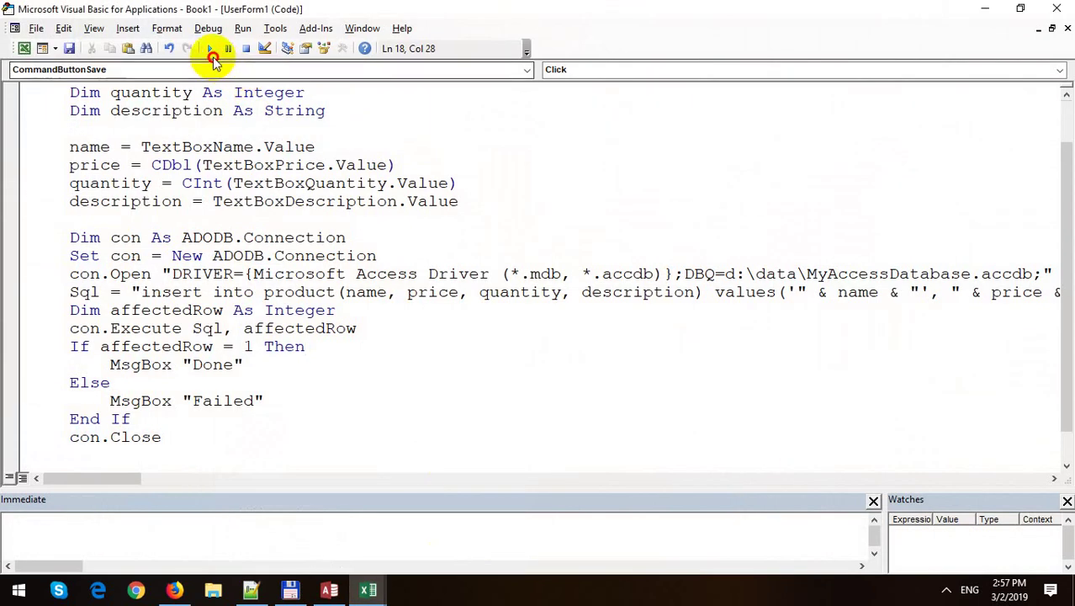
# Run the Add Product form, fill in a test product and save, raising a Type mismatch error.
pyautogui.click(213, 58)
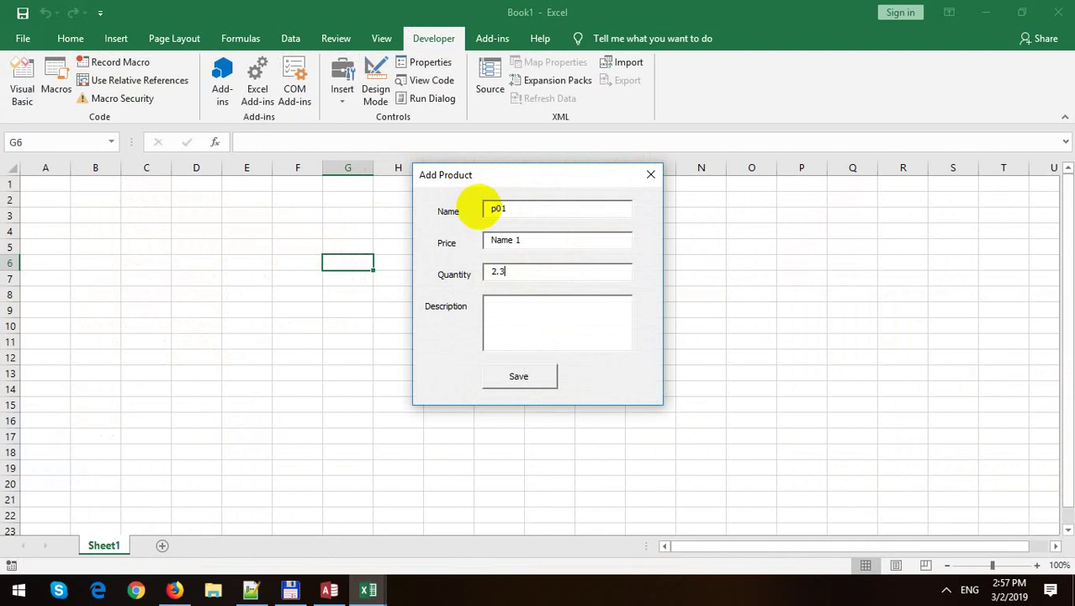
pyautogui.write('good')
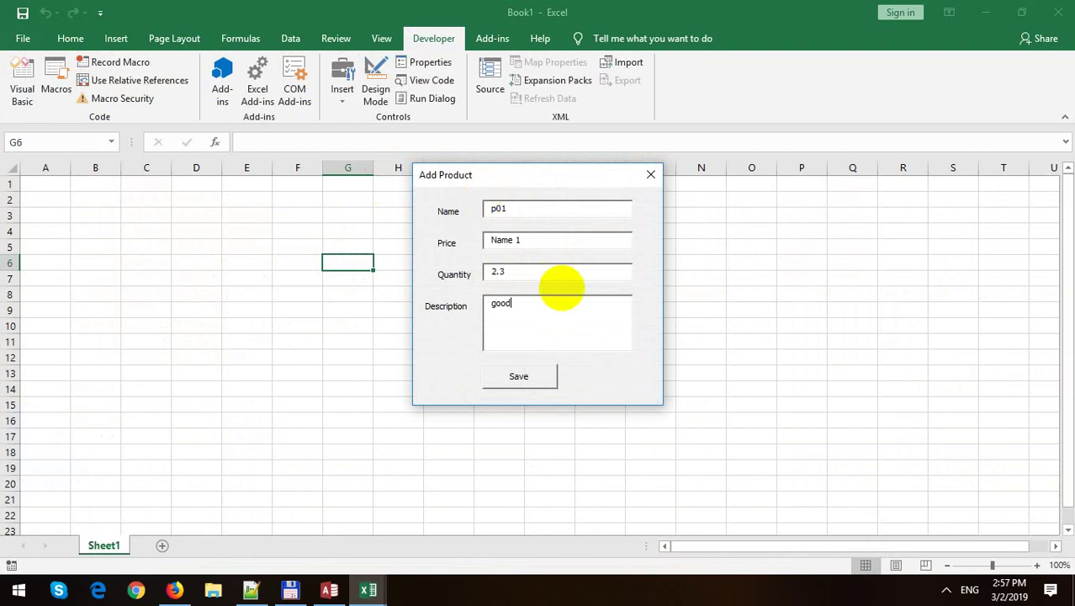
pyautogui.click(518, 379)
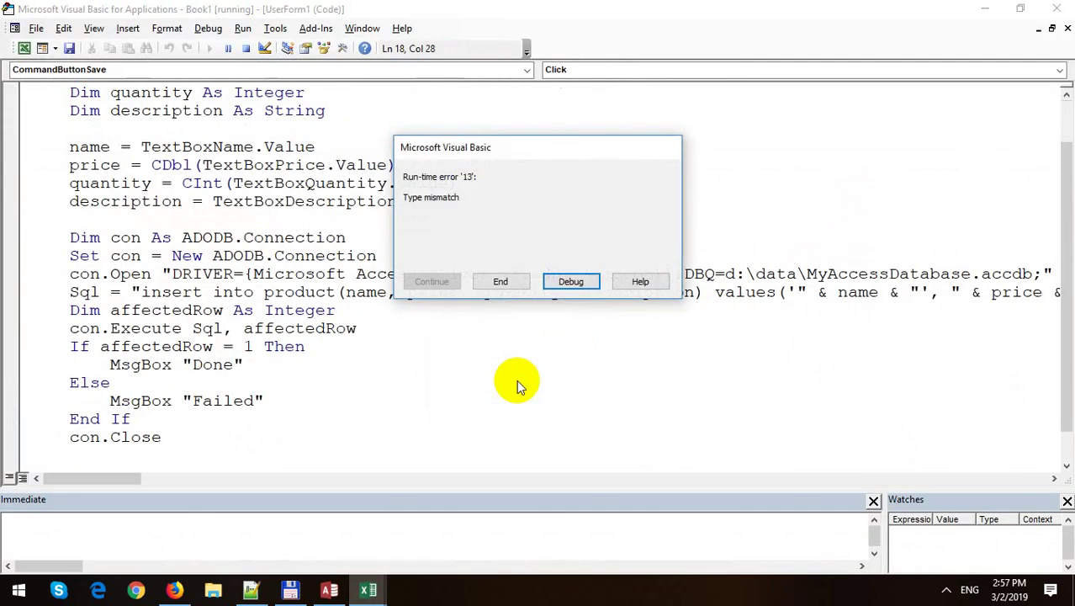
# In the debugger, change the price line's .Value to .Text.
pyautogui.click(561, 283)
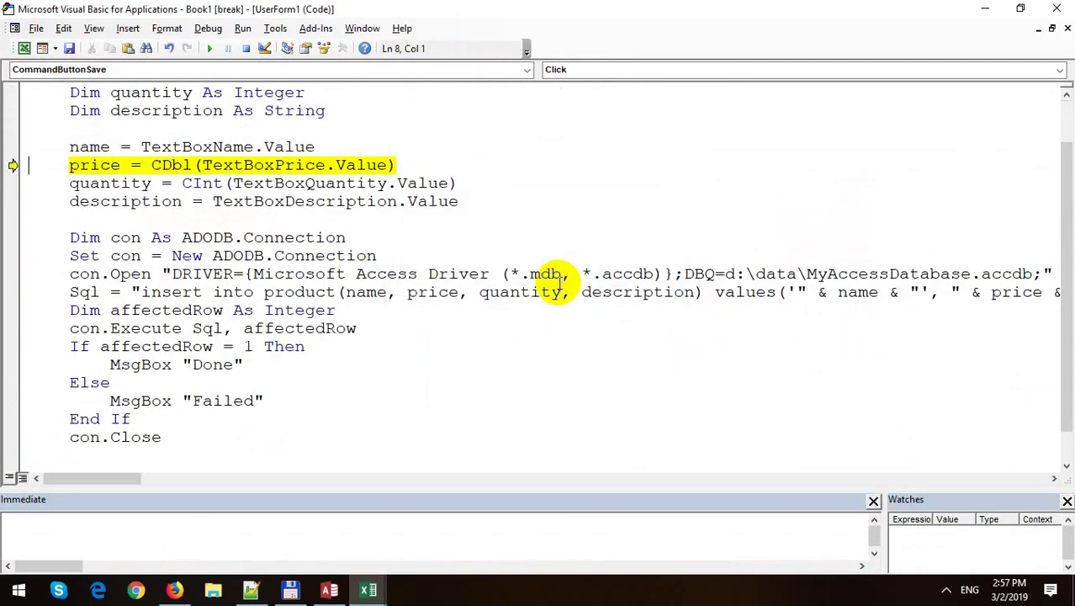
pyautogui.click(345, 165)
pyautogui.click(374, 166)
pyautogui.doubleClick(375, 166)
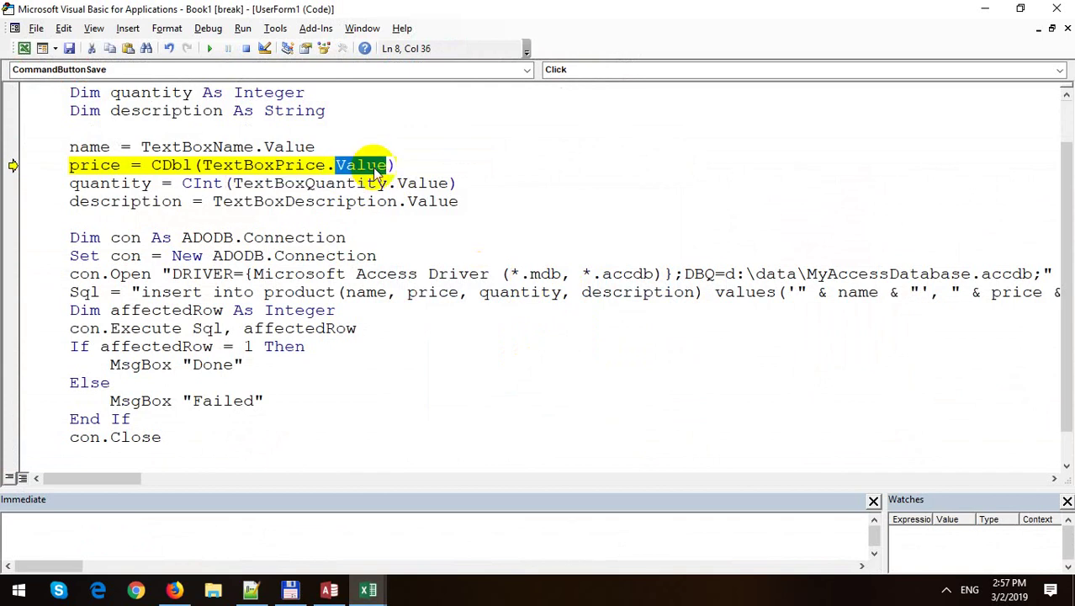
pyautogui.write('Text')
pyautogui.doubleClick(360, 166)
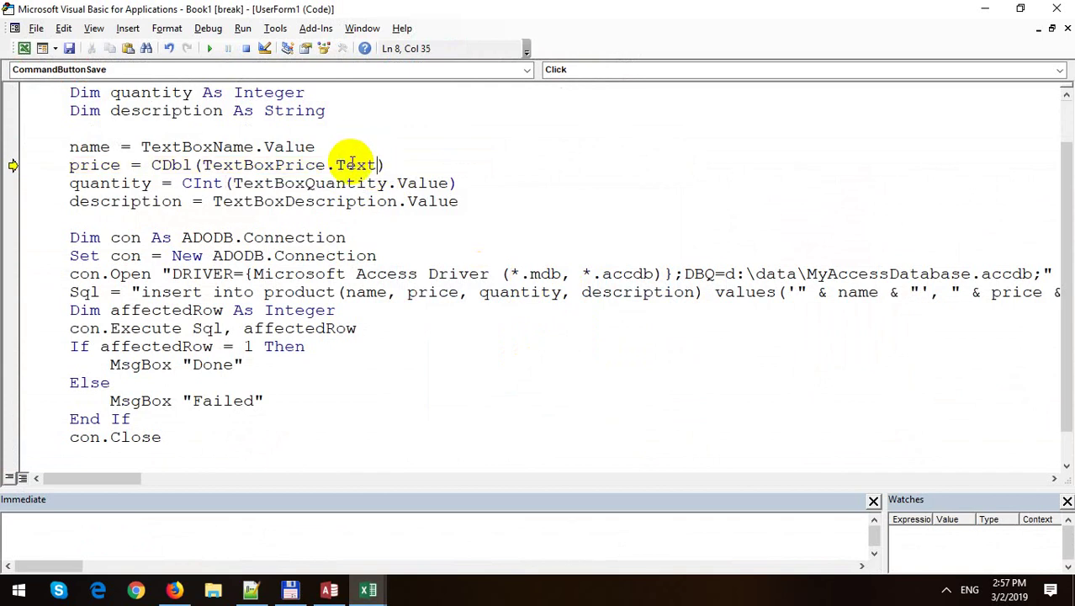
pyautogui.hotkey('ctrl', 'c')
# Switch the name, quantity and description lines to .Text too, then stop debugging.
pyautogui.doubleClick(303, 147)
pyautogui.hotkey('ctrl', 'v')
pyautogui.doubleClick(413, 182)
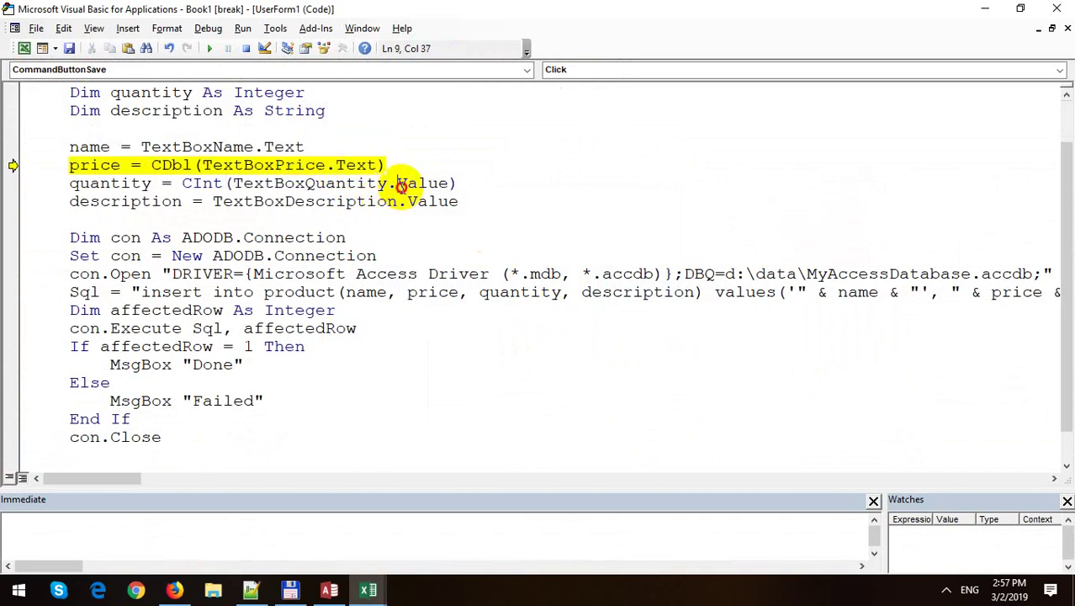
pyautogui.hotkey('ctrl', 'v')
pyautogui.doubleClick(438, 201)
pyautogui.hotkey('ctrl', 'v')
pyautogui.click(442, 165)
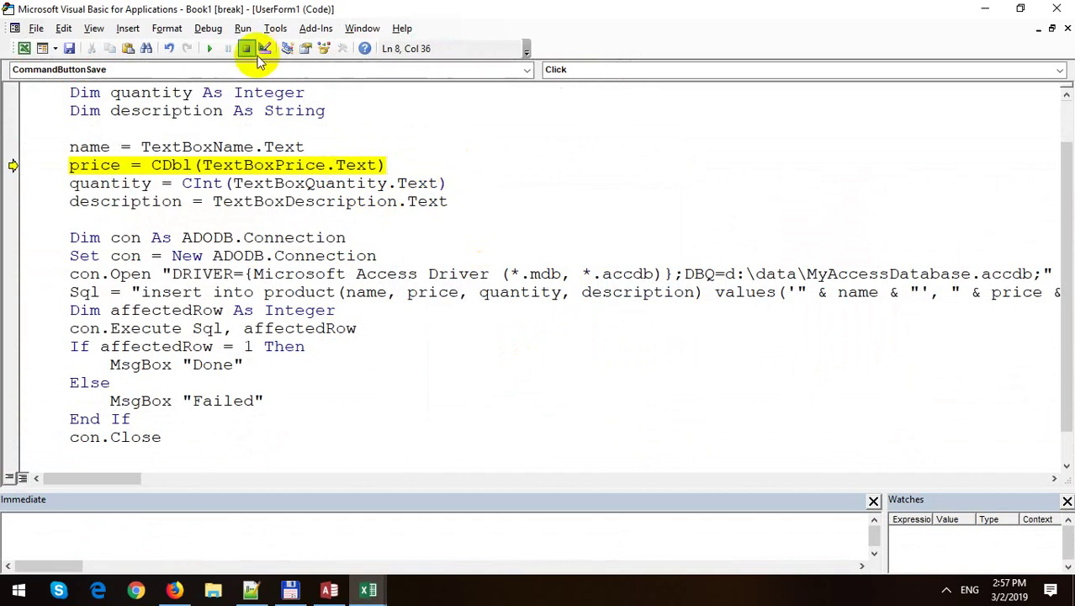
pyautogui.click(245, 48)
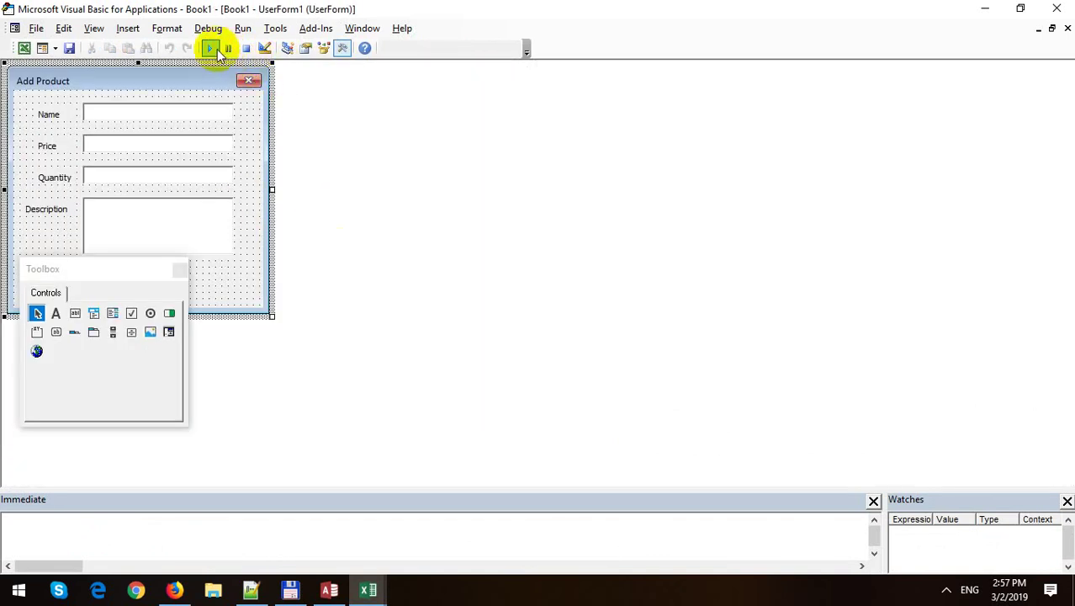
# Rerun the form and save product p01, price 4.5, quantity 2, description good.
pyautogui.click(210, 48)
pyautogui.write('4.5')
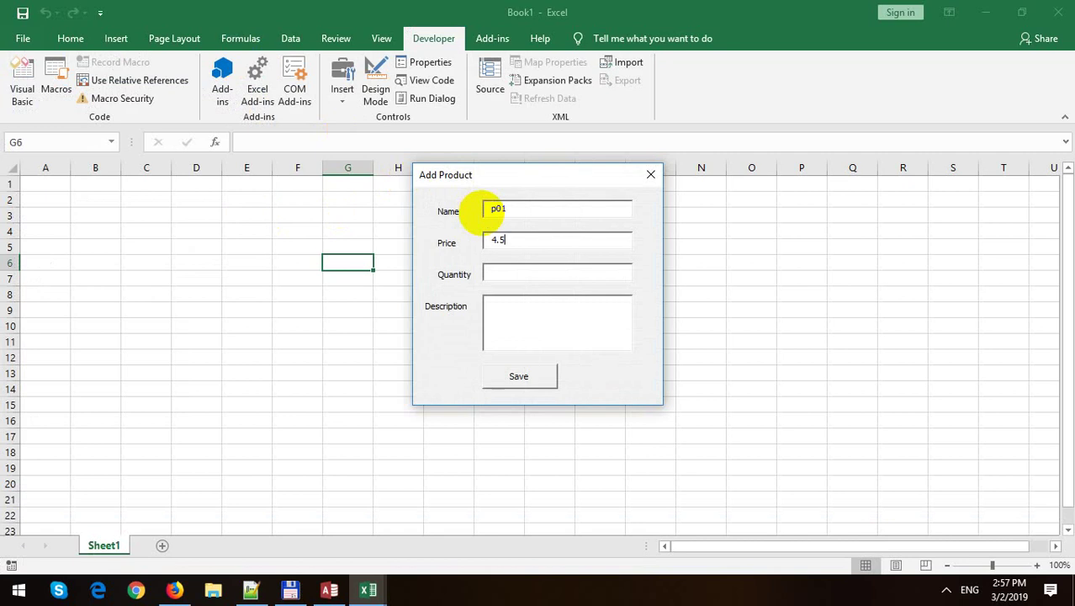
pyautogui.press('Tab')
pyautogui.write('2')
pyautogui.click(570, 338)
pyautogui.write('good')
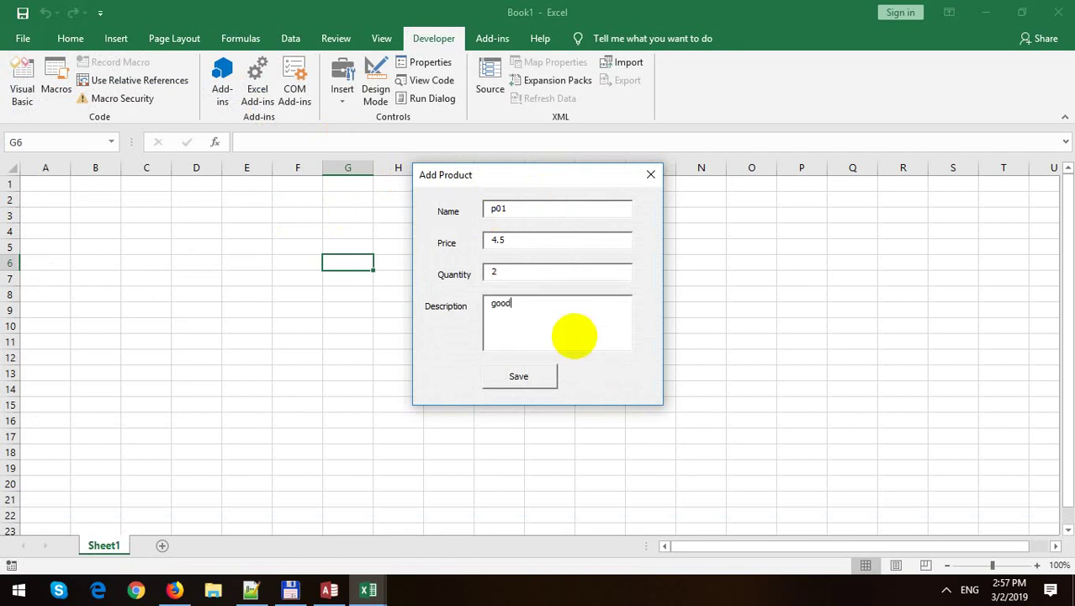
pyautogui.click(545, 381)
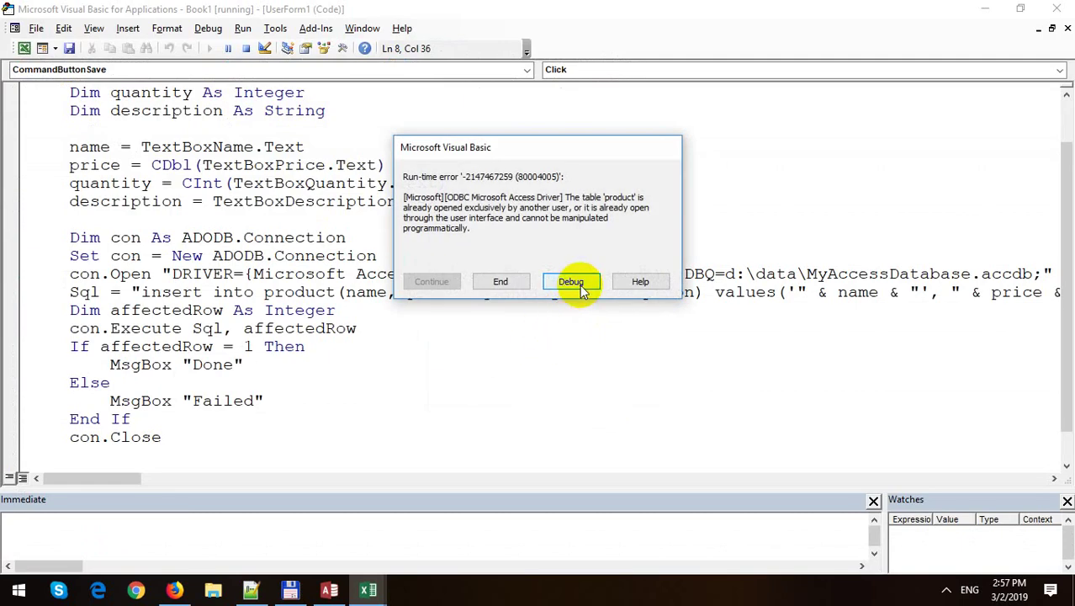
# End the errored macro, close the locked Product table in Access, and rerun the form.
pyautogui.click(498, 282)
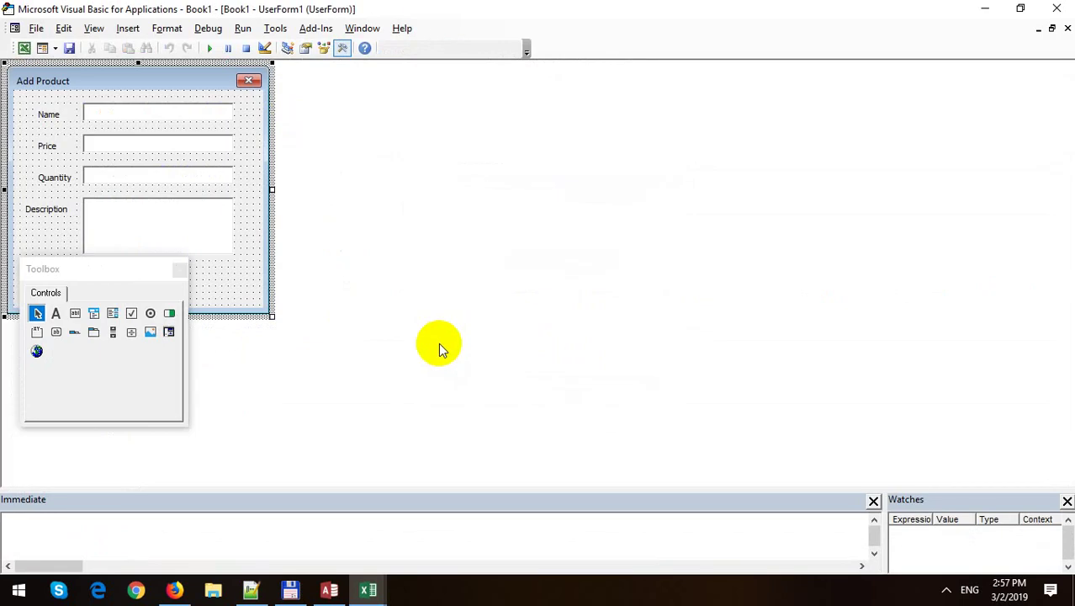
pyautogui.click(329, 591)
pyautogui.rightClick(187, 135)
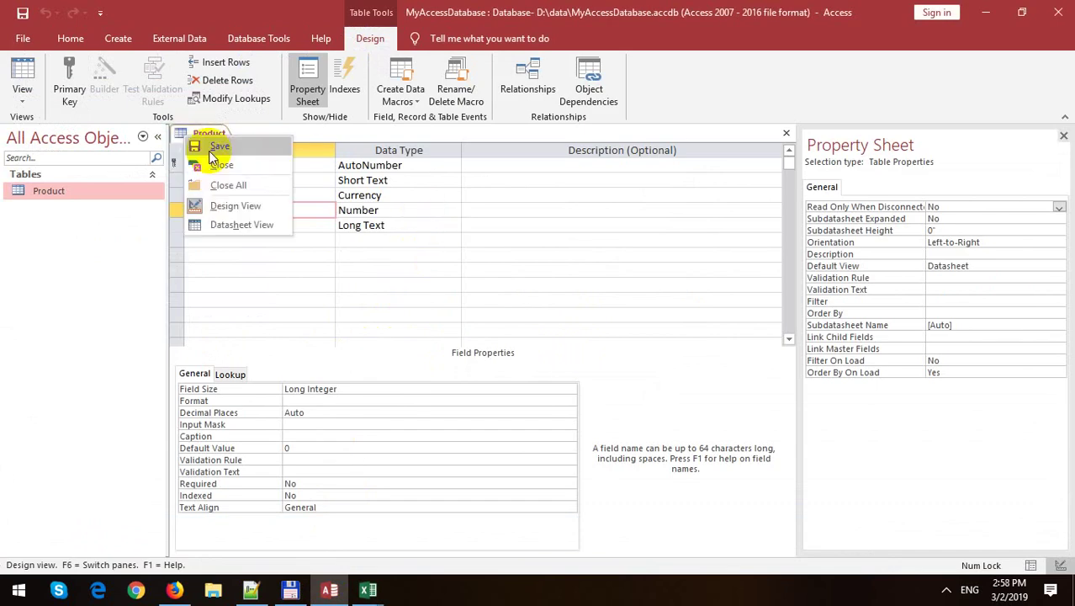
pyautogui.click(217, 165)
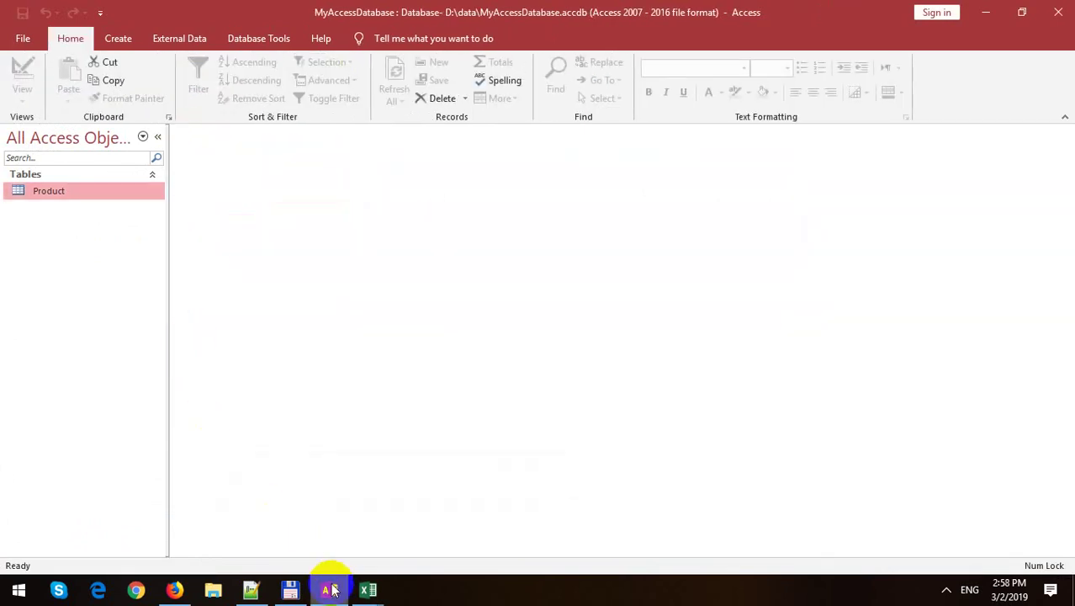
pyautogui.moveTo(366, 586)
pyautogui.click(406, 528)
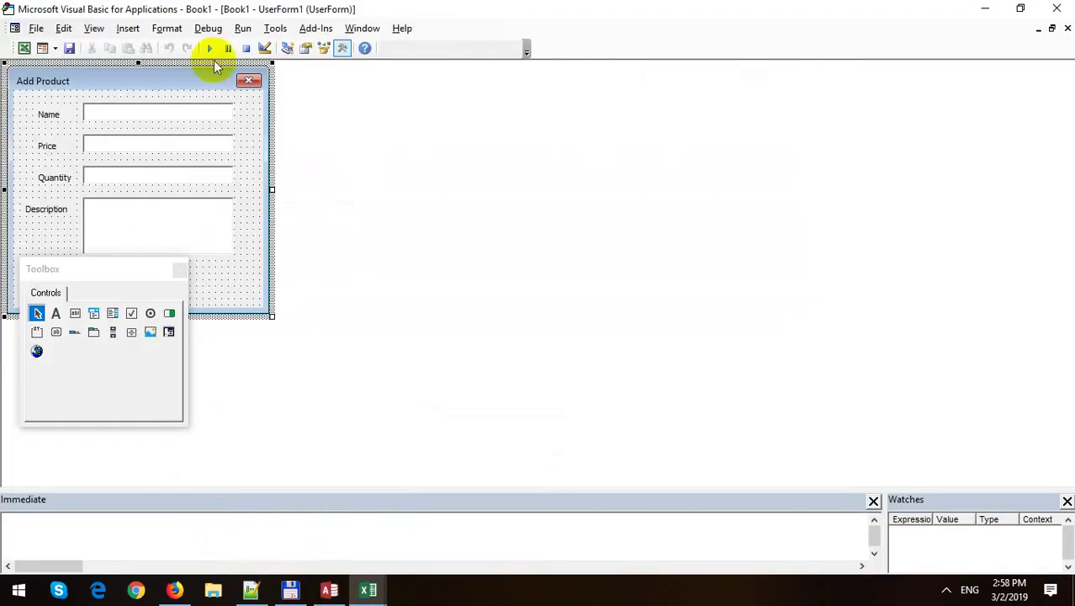
pyautogui.click(210, 48)
pyautogui.write('good')
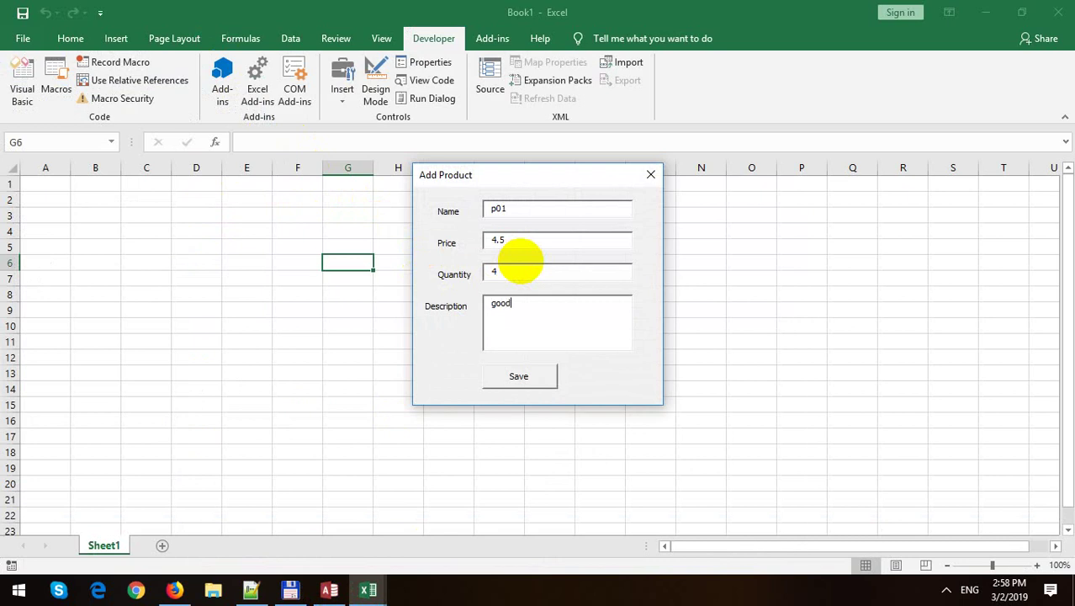
# Save p01 with quantity 4, confirm Done, and refresh Access to see record 5.
pyautogui.click(531, 377)
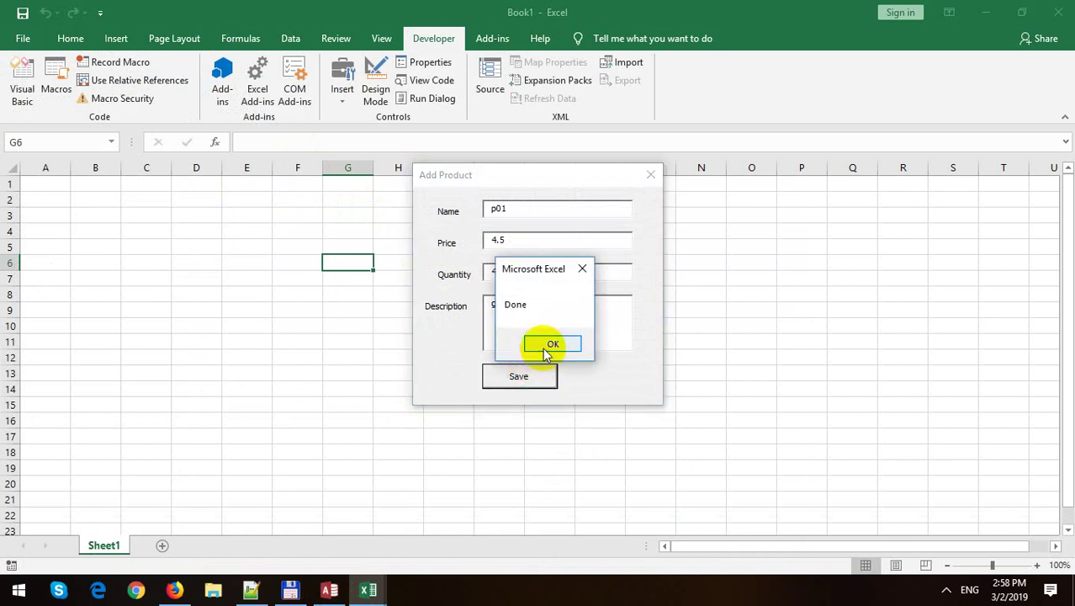
pyautogui.click(552, 344)
pyautogui.click(329, 590)
pyautogui.click(75, 192)
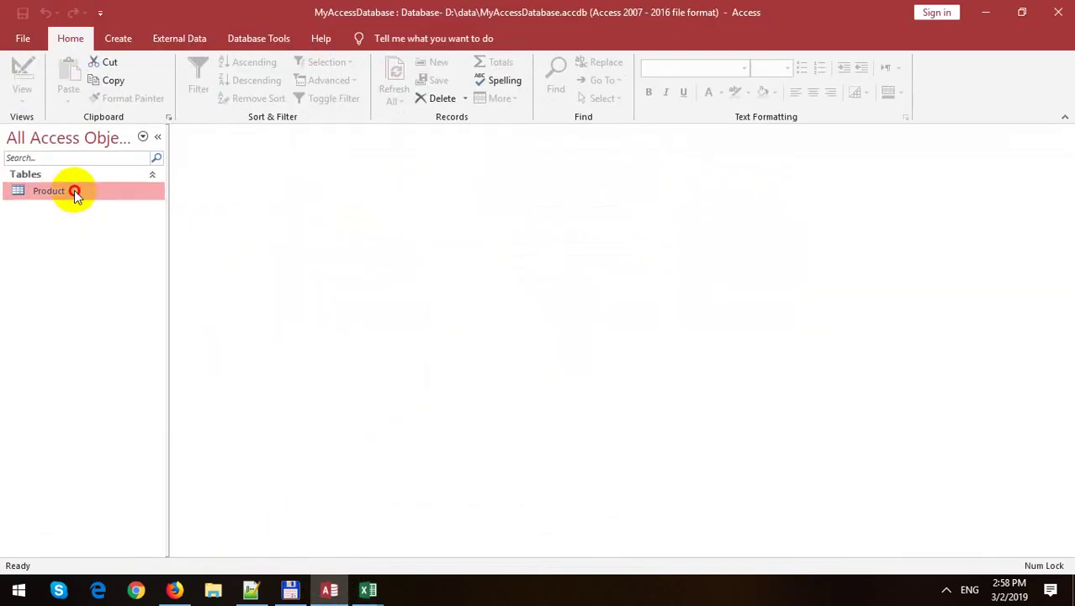
pyautogui.doubleClick(74, 192)
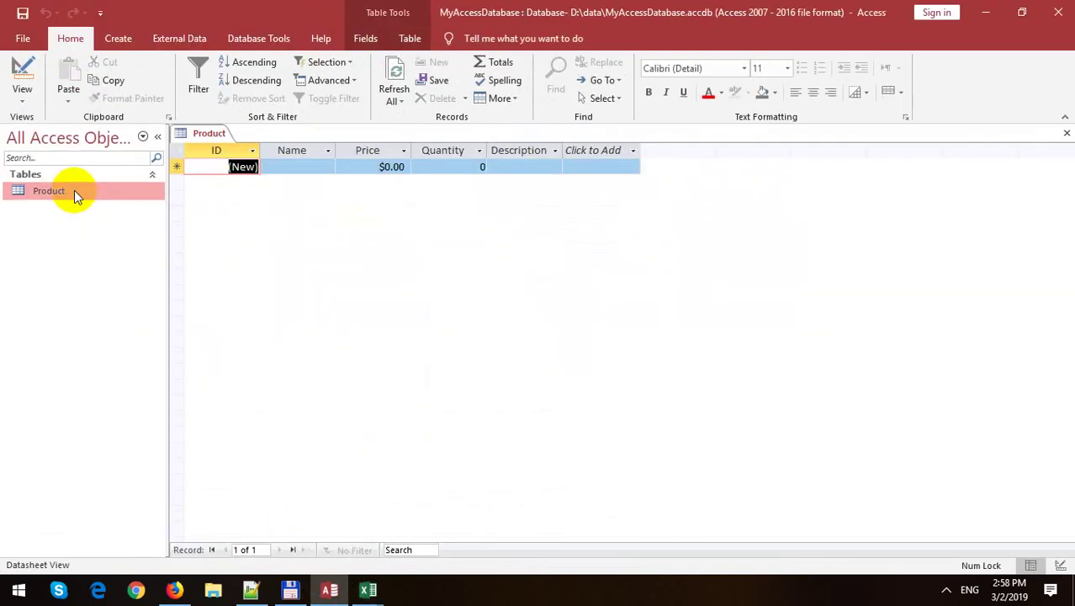
pyautogui.click(402, 95)
pyautogui.click(404, 116)
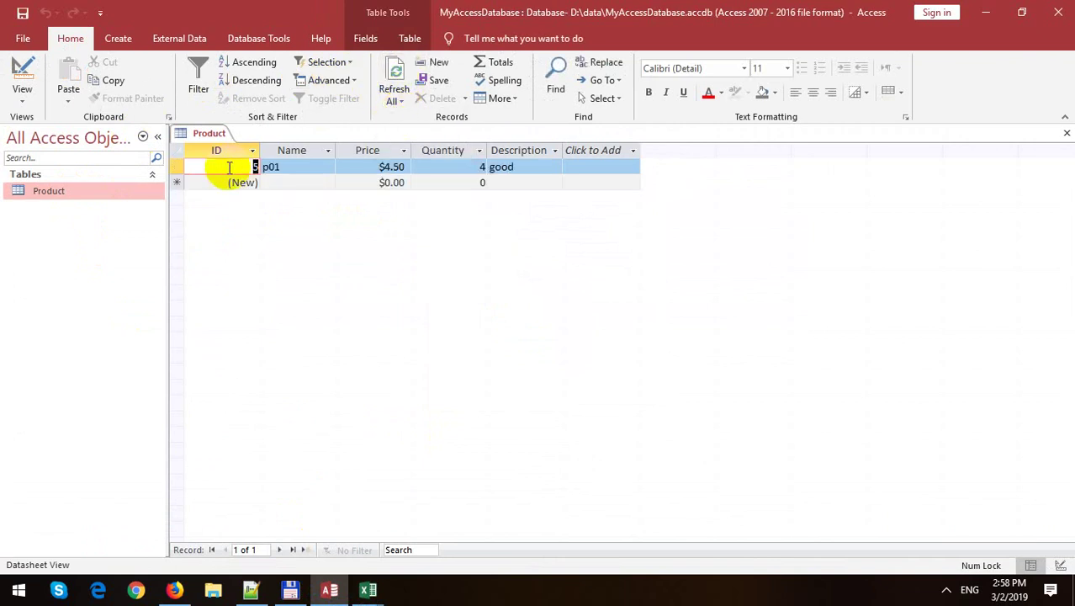
pyautogui.click(176, 167)
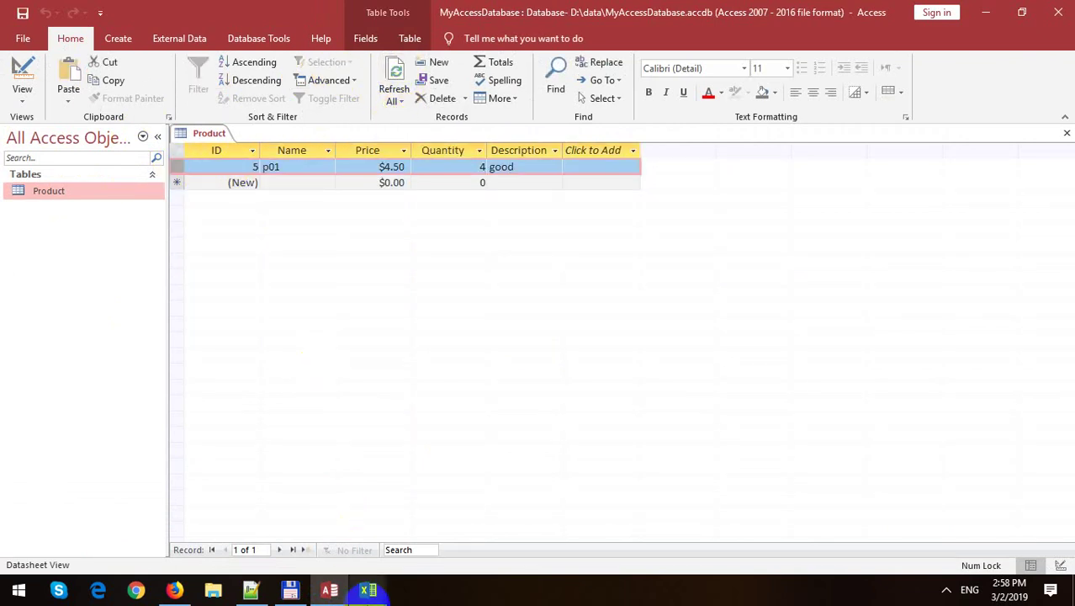
pyautogui.moveTo(367, 589)
pyautogui.click(443, 515)
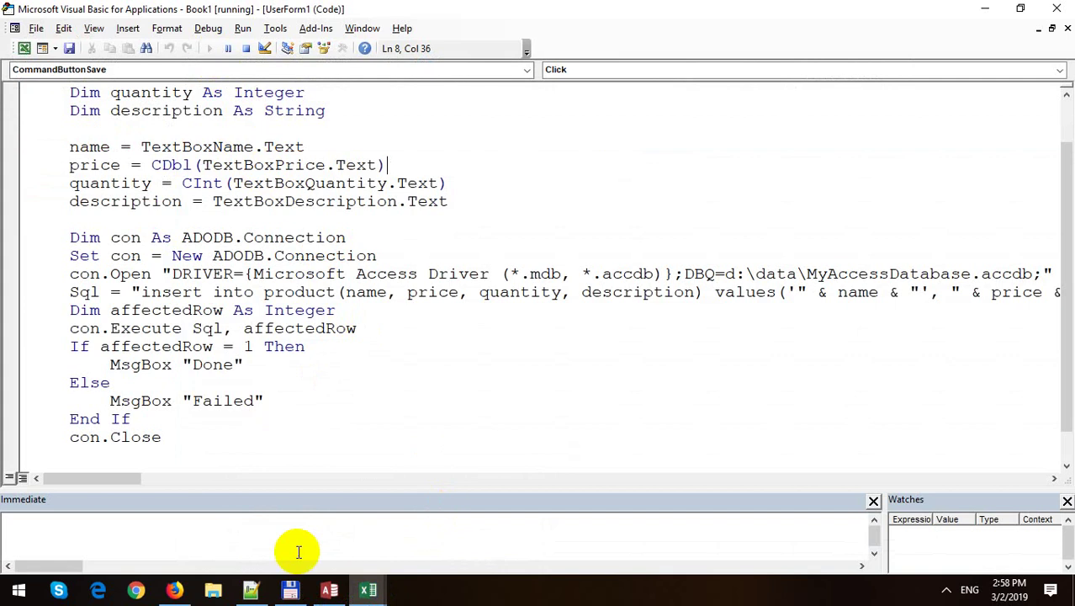
# Save product p02 (price 11, quantity 2) from the Excel form and acknowledge the Done message.
pyautogui.click(367, 479)
pyautogui.click(551, 208)
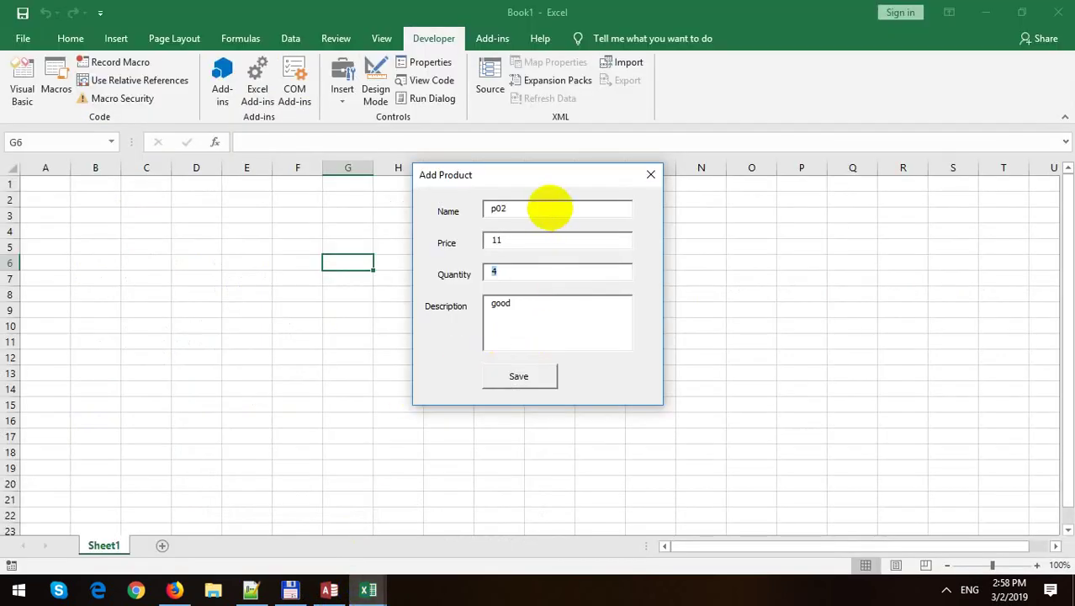
pyautogui.click(524, 377)
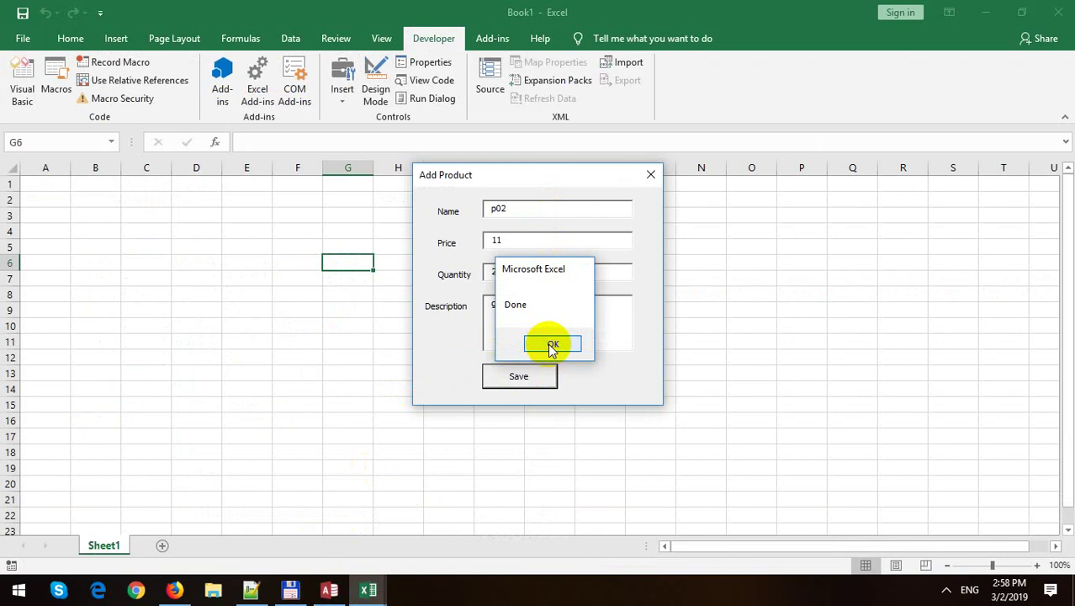
pyautogui.click(551, 345)
# Refresh Access's Product table and select the new record 6, p02 at $11.00.
pyautogui.moveTo(383, 586)
pyautogui.click(420, 516)
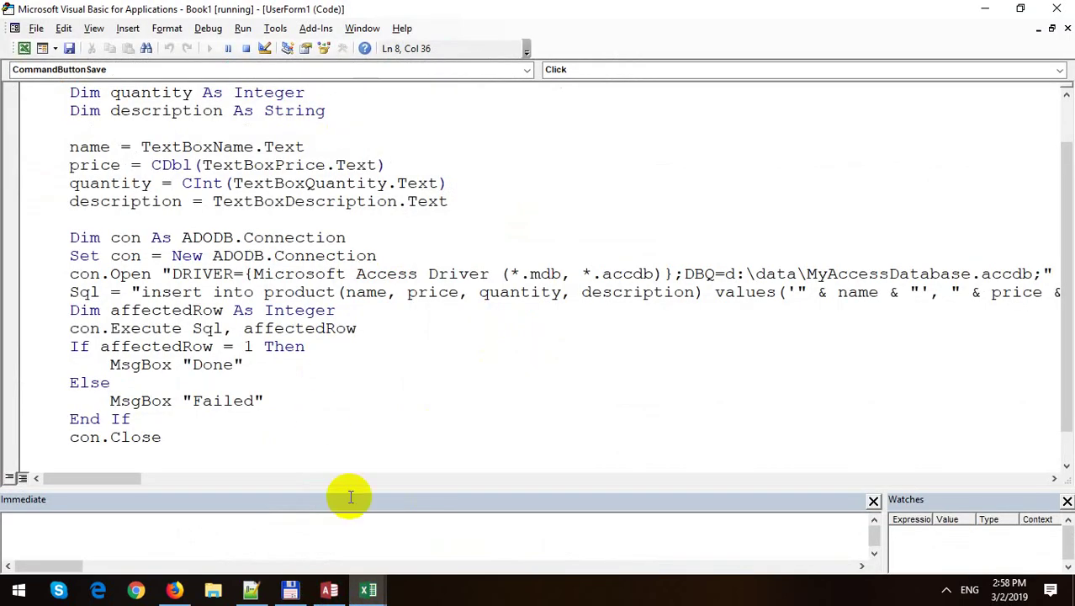
pyautogui.click(329, 589)
pyautogui.click(394, 84)
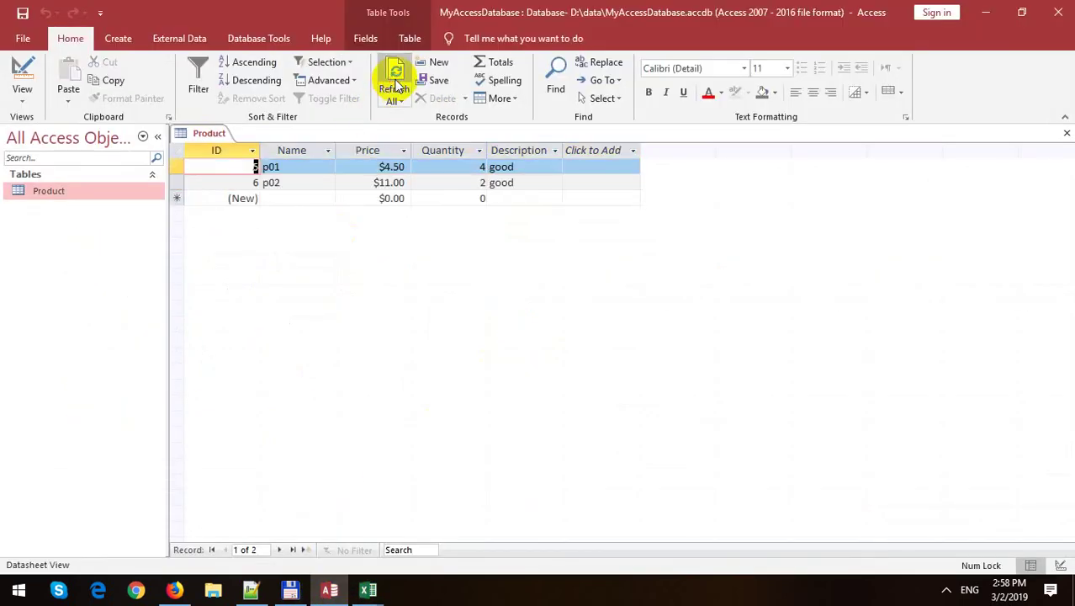
pyautogui.click(178, 182)
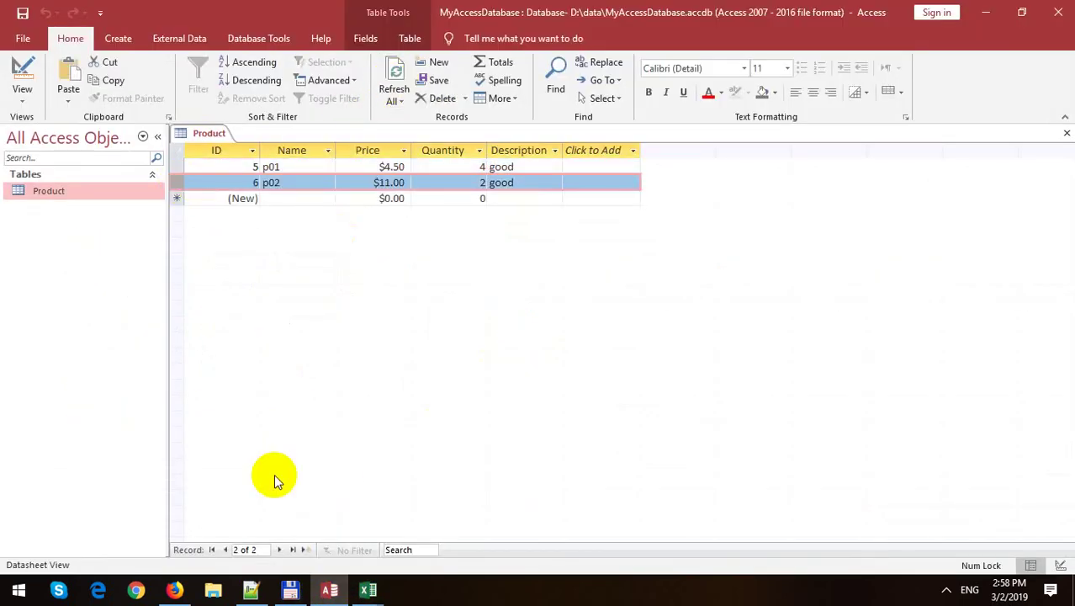
# Bring up the YouTube channel page in Firefox and scroll to its top.
pyautogui.click(174, 589)
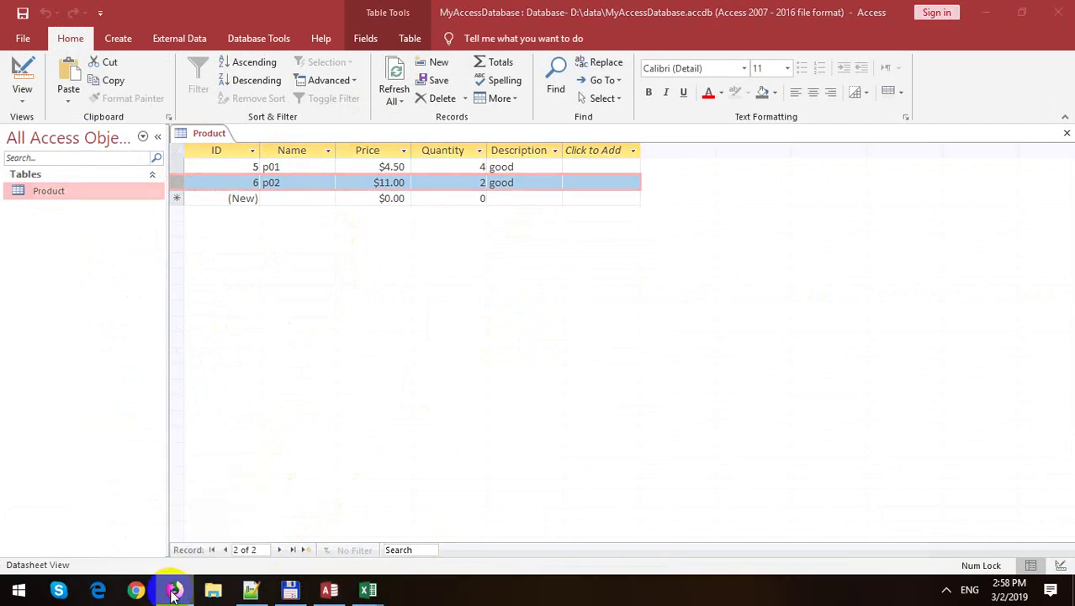
pyautogui.scroll(4, 497, 421)
pyautogui.scroll(5, 505, 398)
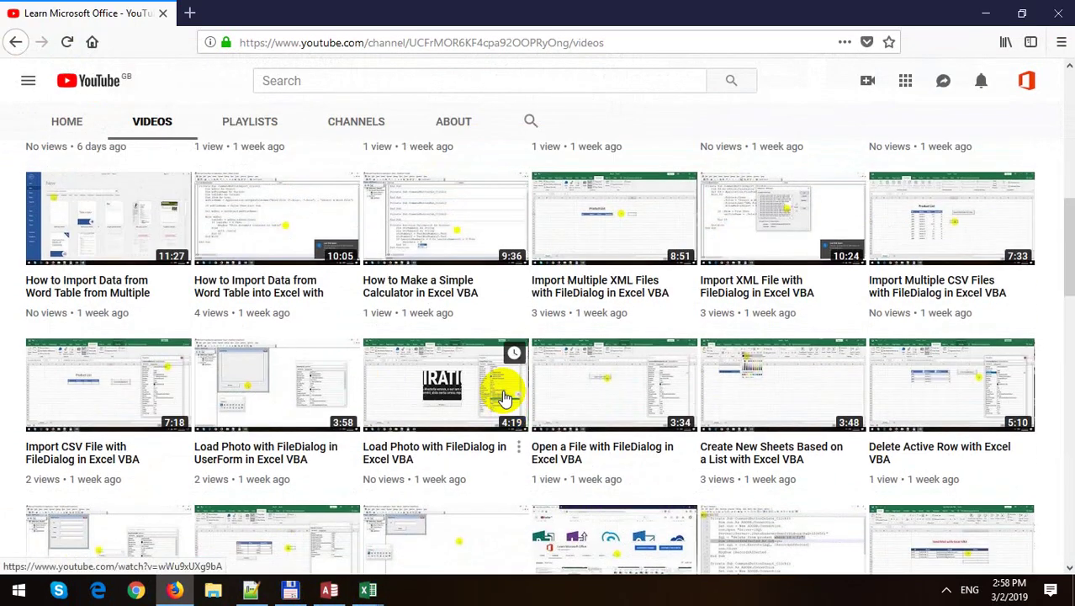
pyautogui.scroll(3, 505, 397)
pyautogui.scroll(1, 505, 398)
pyautogui.scroll(2, 505, 397)
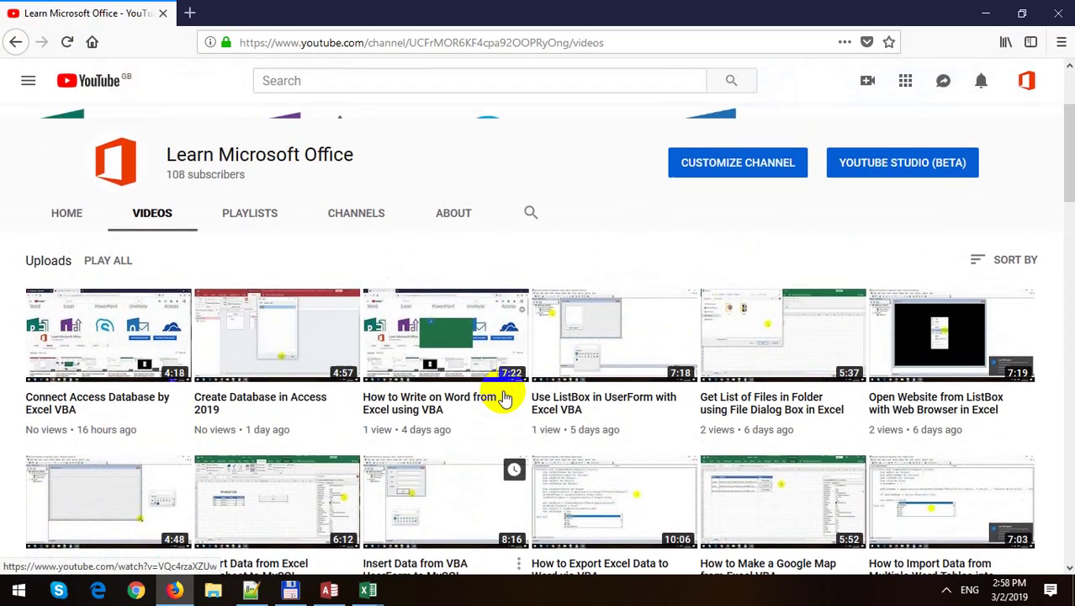